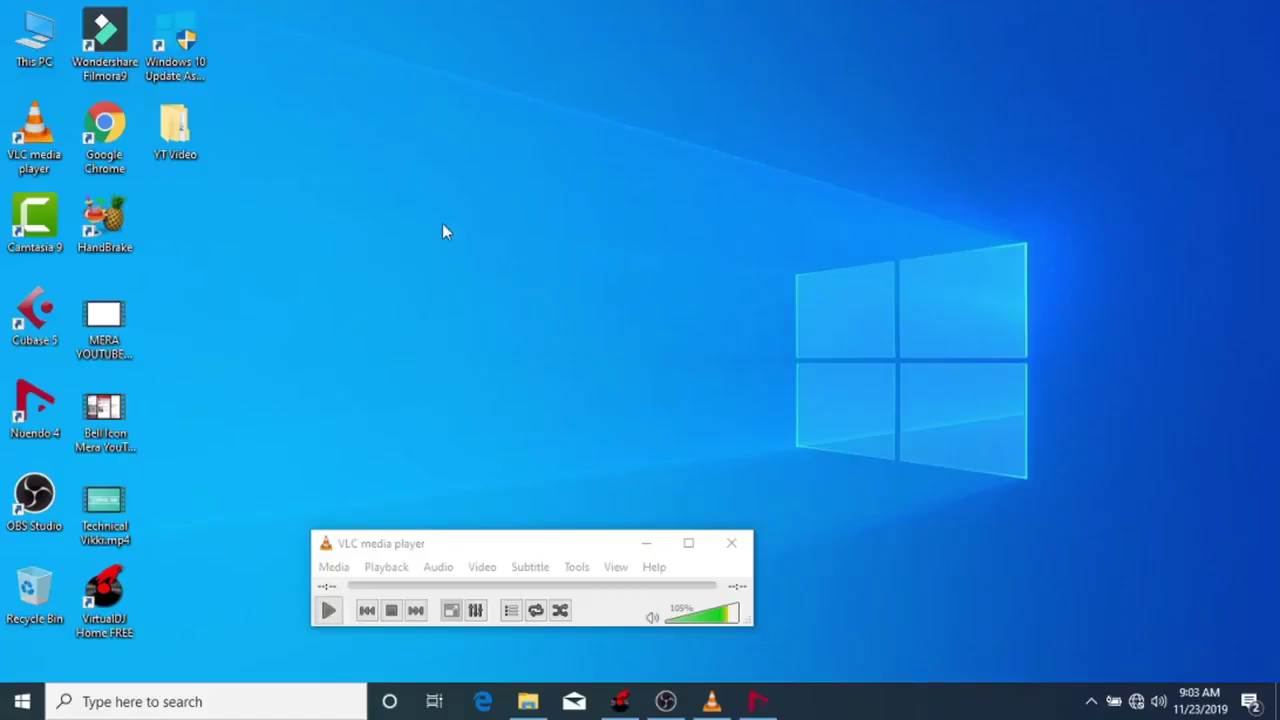
Step: Play 1.mp3 in VLC media player
{"action": "right_click", "coordinate": [444, 223]}
{"action": "left_click", "coordinate": [483, 274]}
{"action": "left_click_drag", "start_coordinate": [501, 545], "coordinate": [475, 538]}
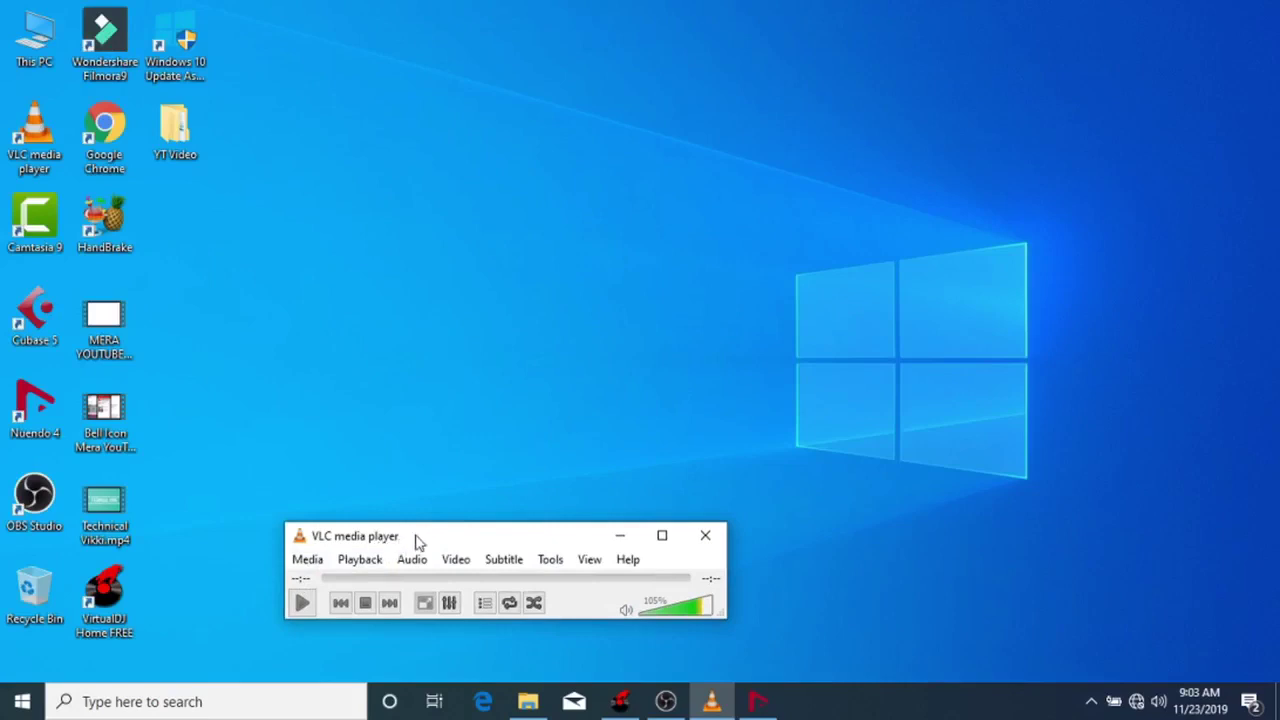
{"action": "left_click", "coordinate": [305, 603]}
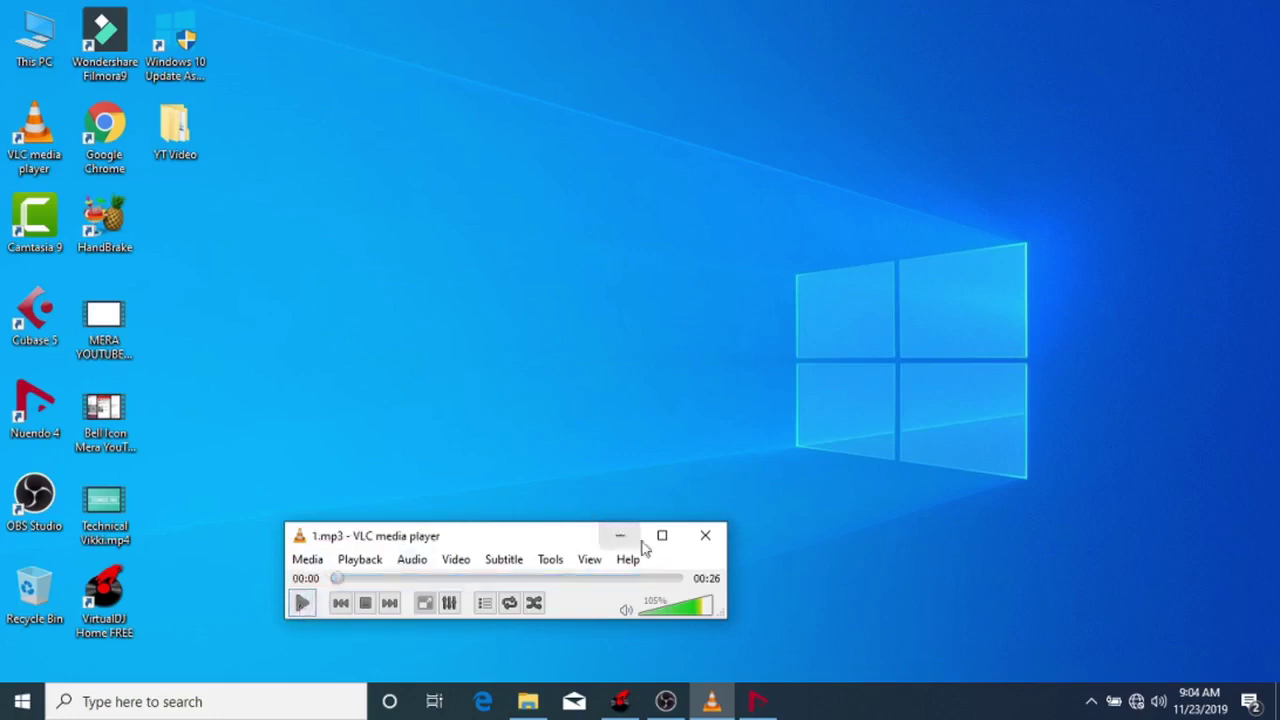
{"action": "left_click", "coordinate": [625, 293]}
{"action": "right_click", "coordinate": [624, 290]}
{"action": "left_click", "coordinate": [650, 338]}
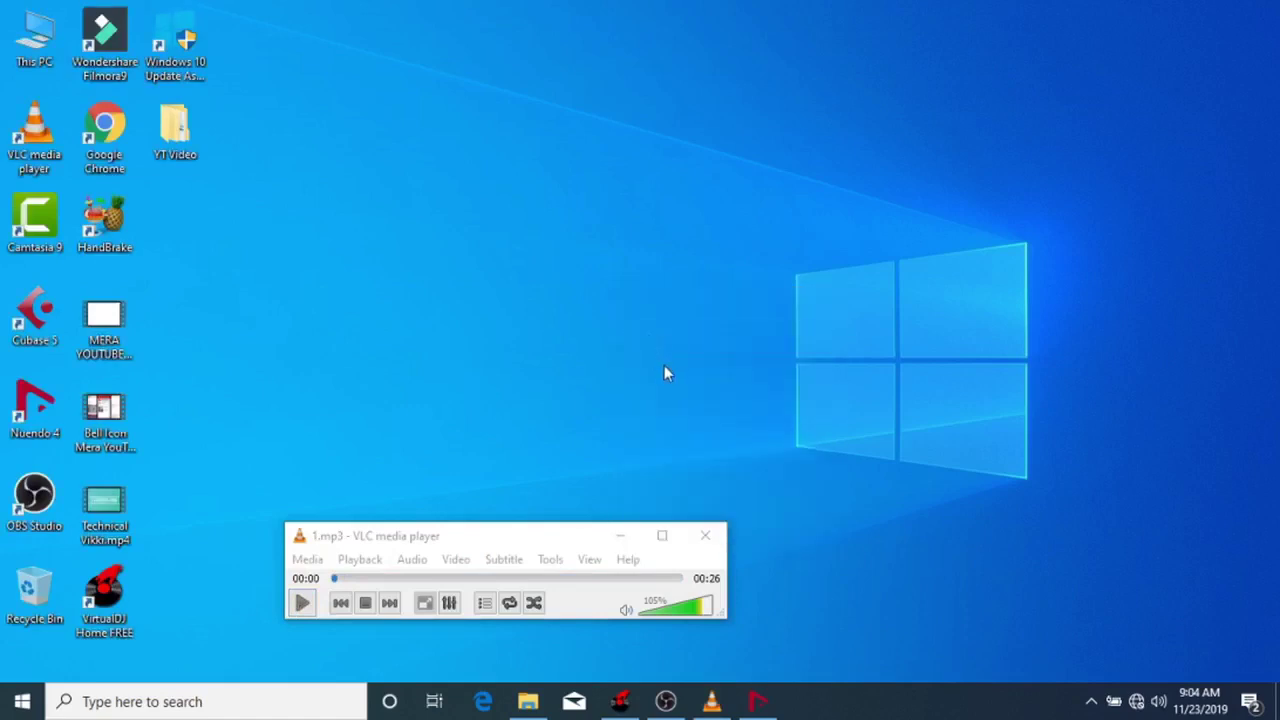
{"action": "right_click", "coordinate": [634, 288]}
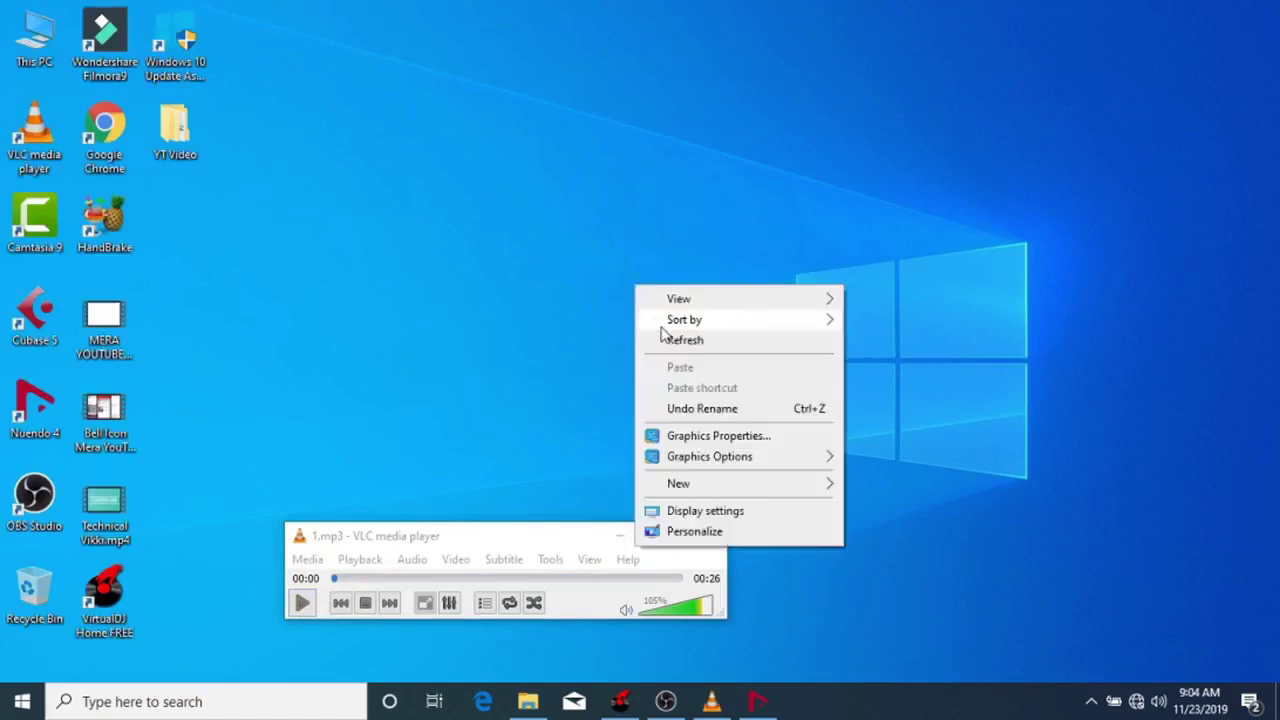
{"action": "left_click", "coordinate": [674, 341]}
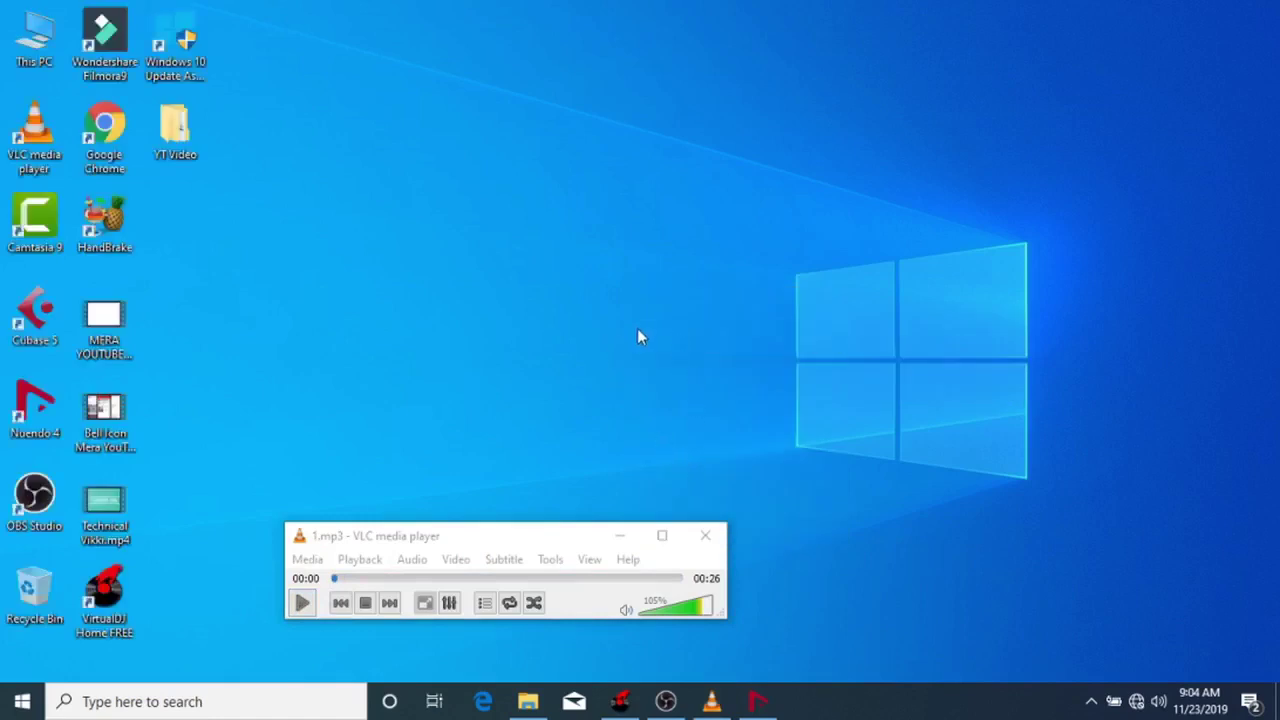
Step: Switch to Nuendo and recolour the Audio 02 track orange-red and the Audio 01 track light green
{"action": "left_click", "coordinate": [760, 701]}
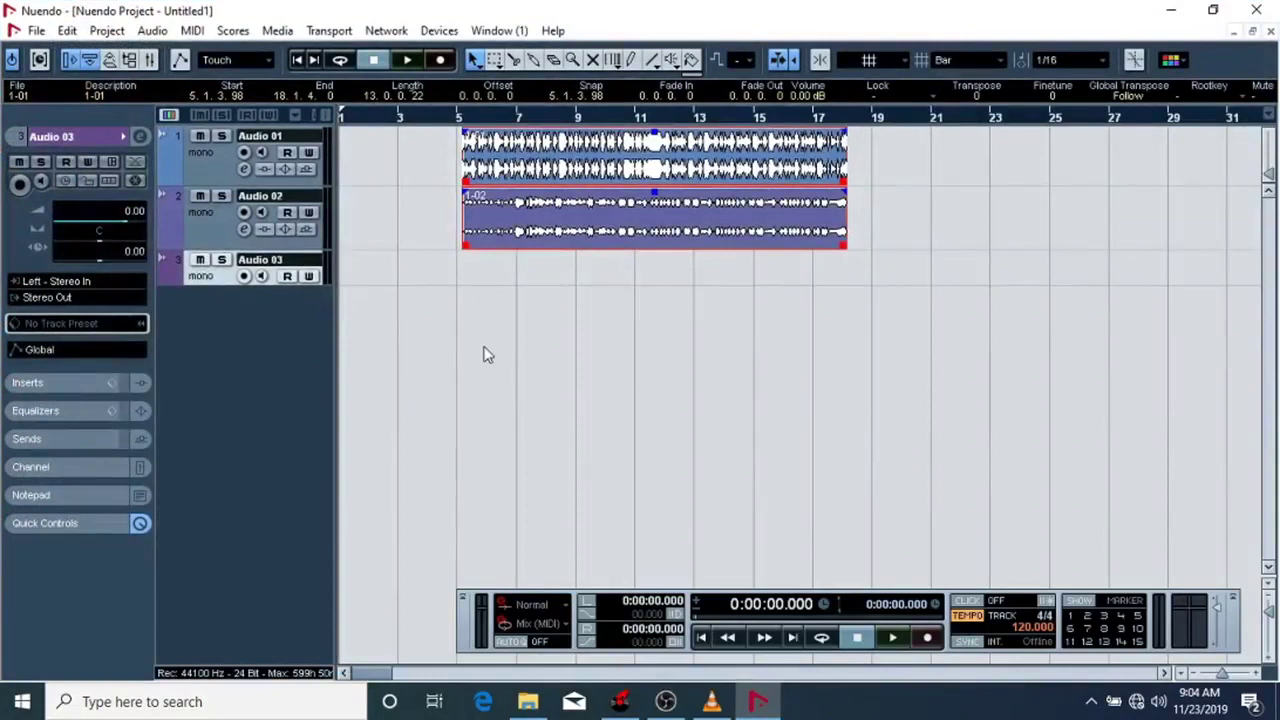
{"action": "left_click", "coordinate": [437, 188]}
{"action": "left_click", "coordinate": [163, 195]}
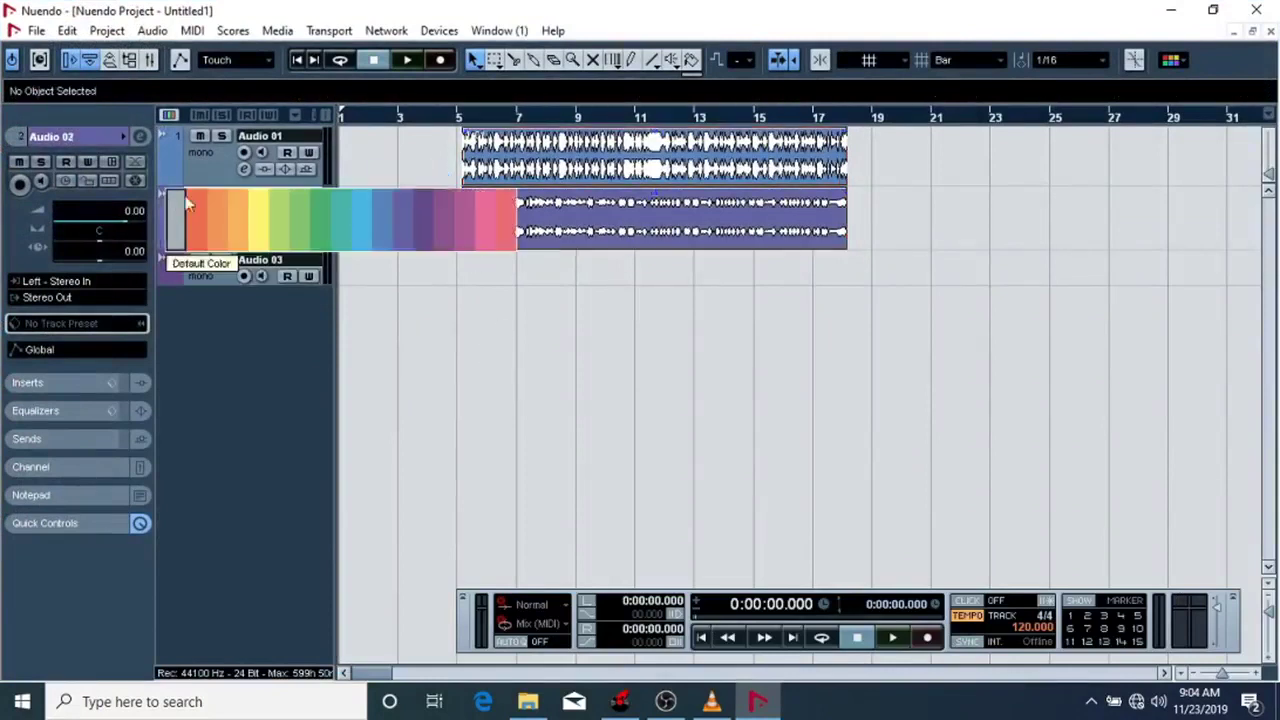
{"action": "left_click", "coordinate": [212, 199]}
{"action": "left_click", "coordinate": [167, 138]}
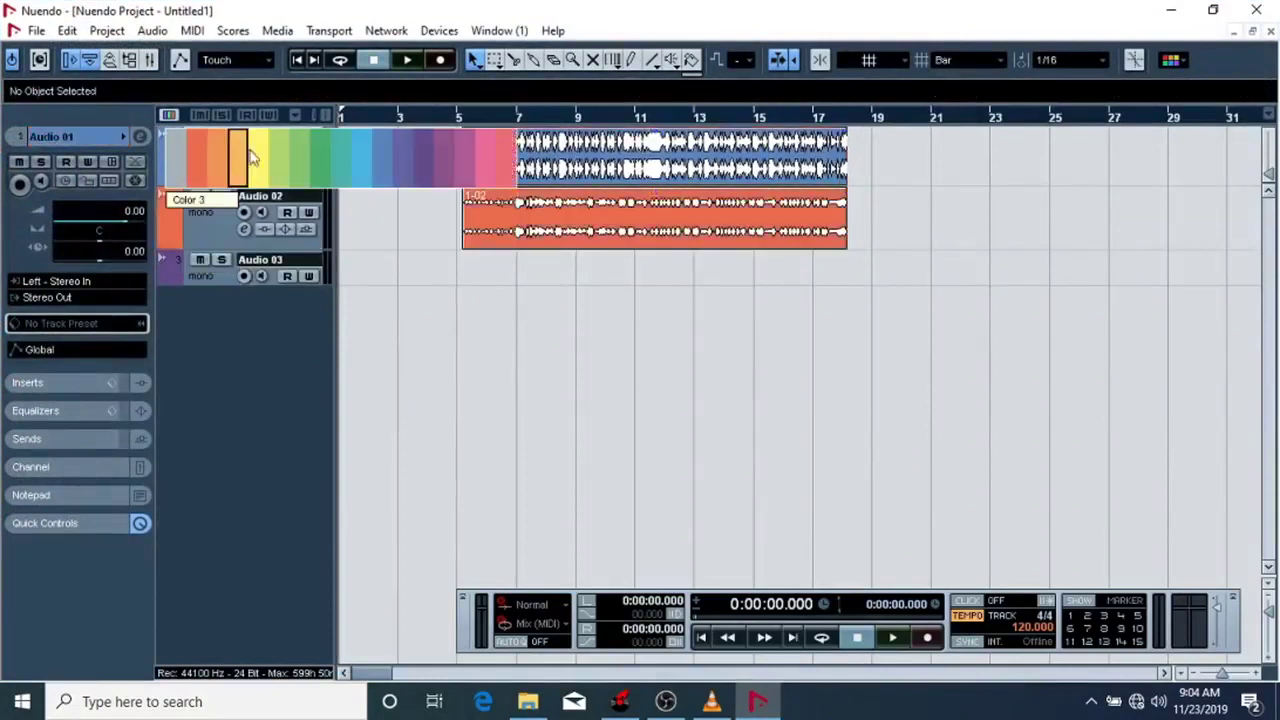
{"action": "left_click", "coordinate": [255, 157]}
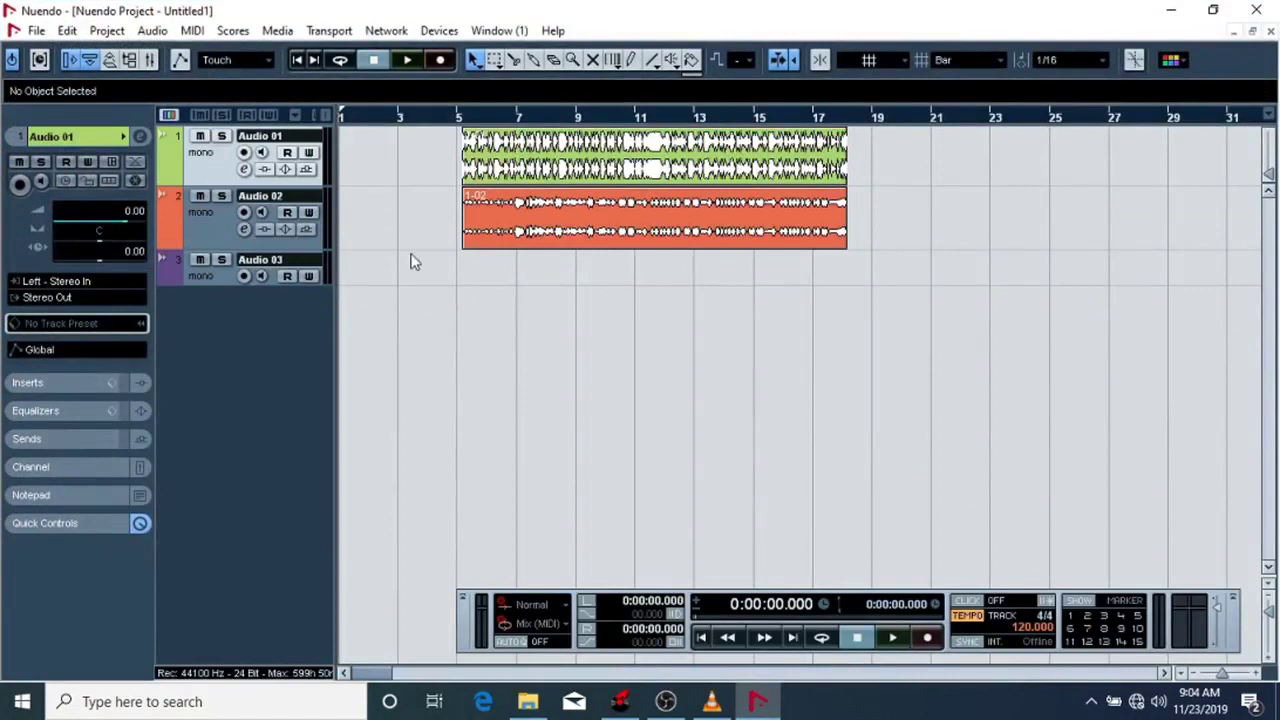
Step: Remove the empty Audio 03 track and place the project cursor near the start of the audio clips
{"action": "right_click", "coordinate": [195, 277]}
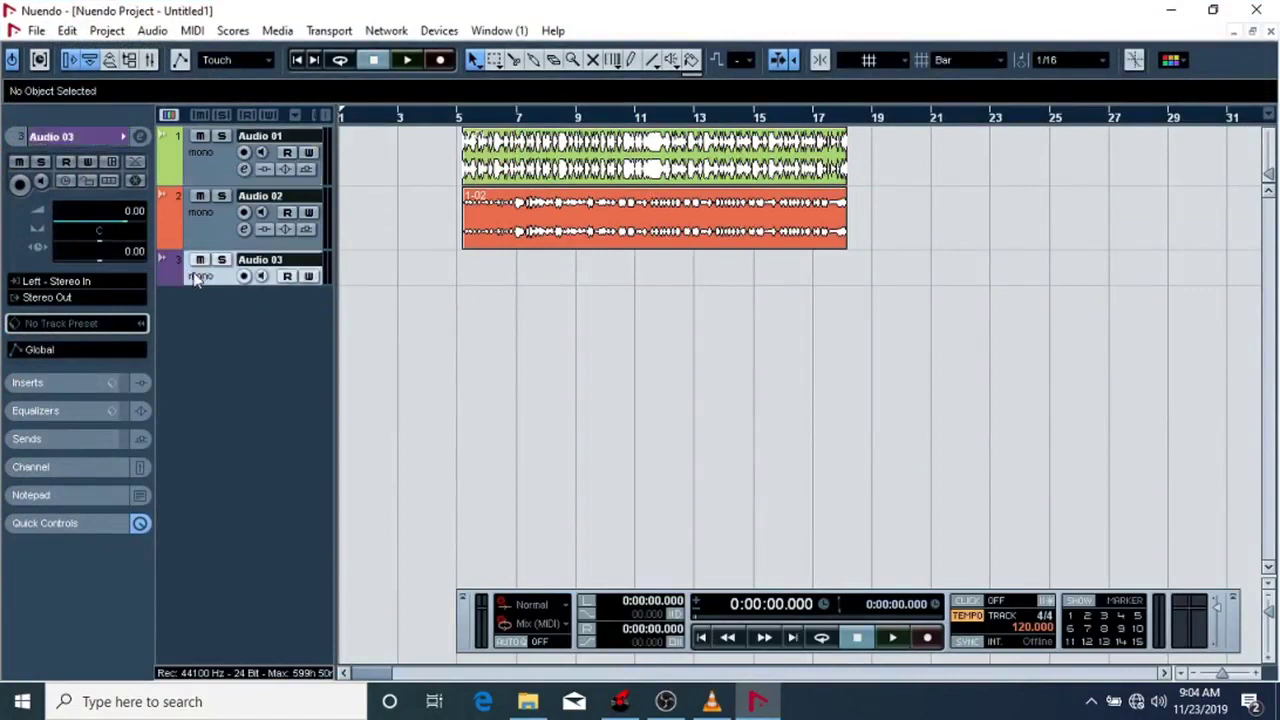
{"action": "left_click", "coordinate": [284, 353]}
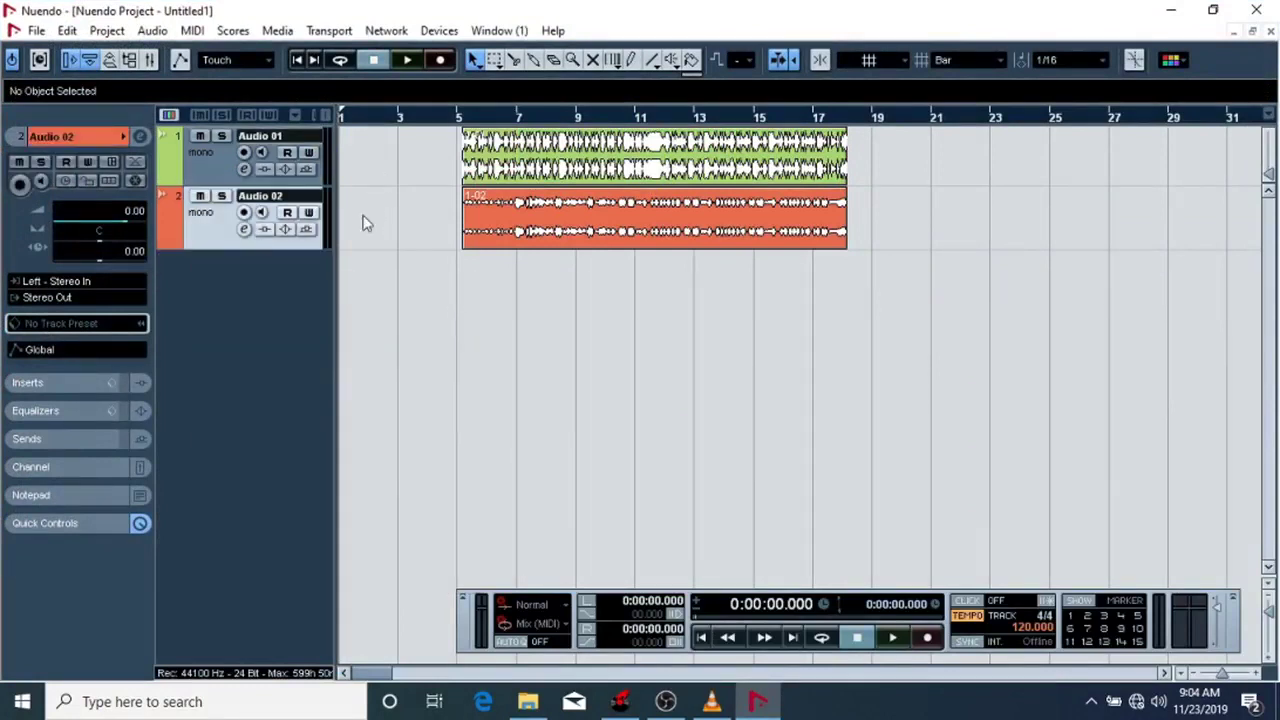
{"action": "left_click", "coordinate": [464, 118]}
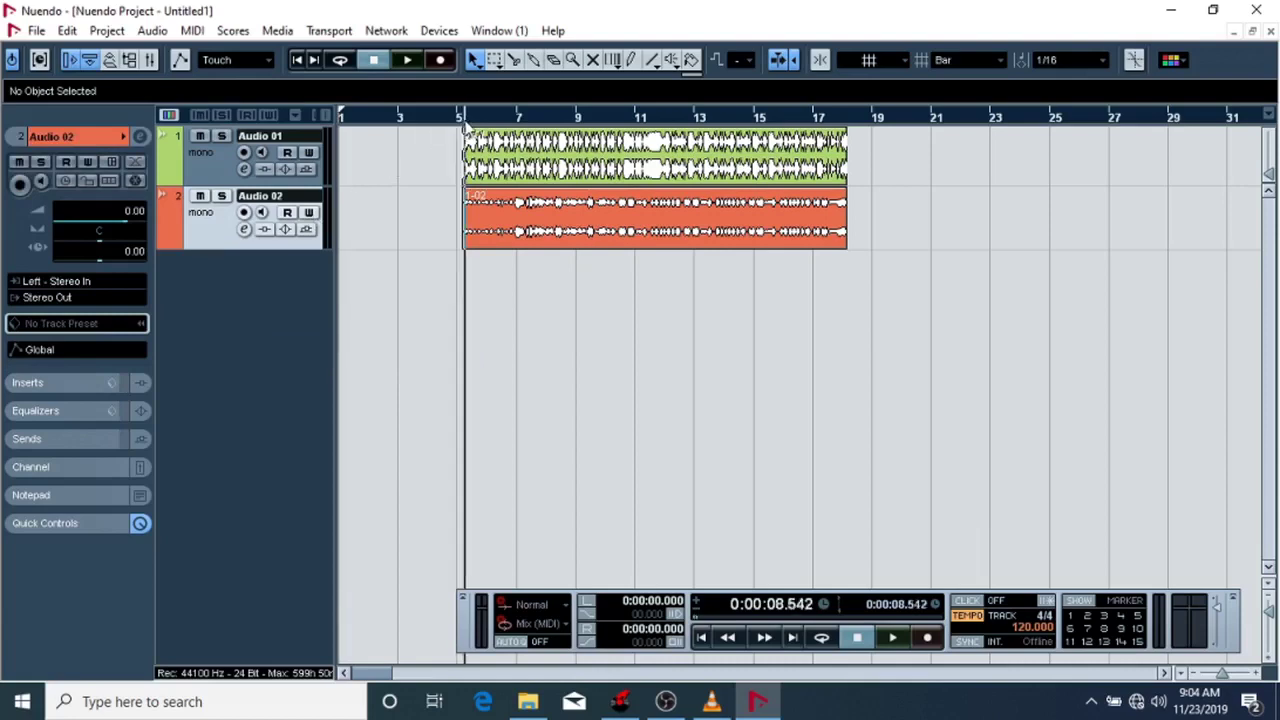
Step: Switch the project to a fixed tempo and set it to 110 BPM
{"action": "left_click", "coordinate": [966, 615]}
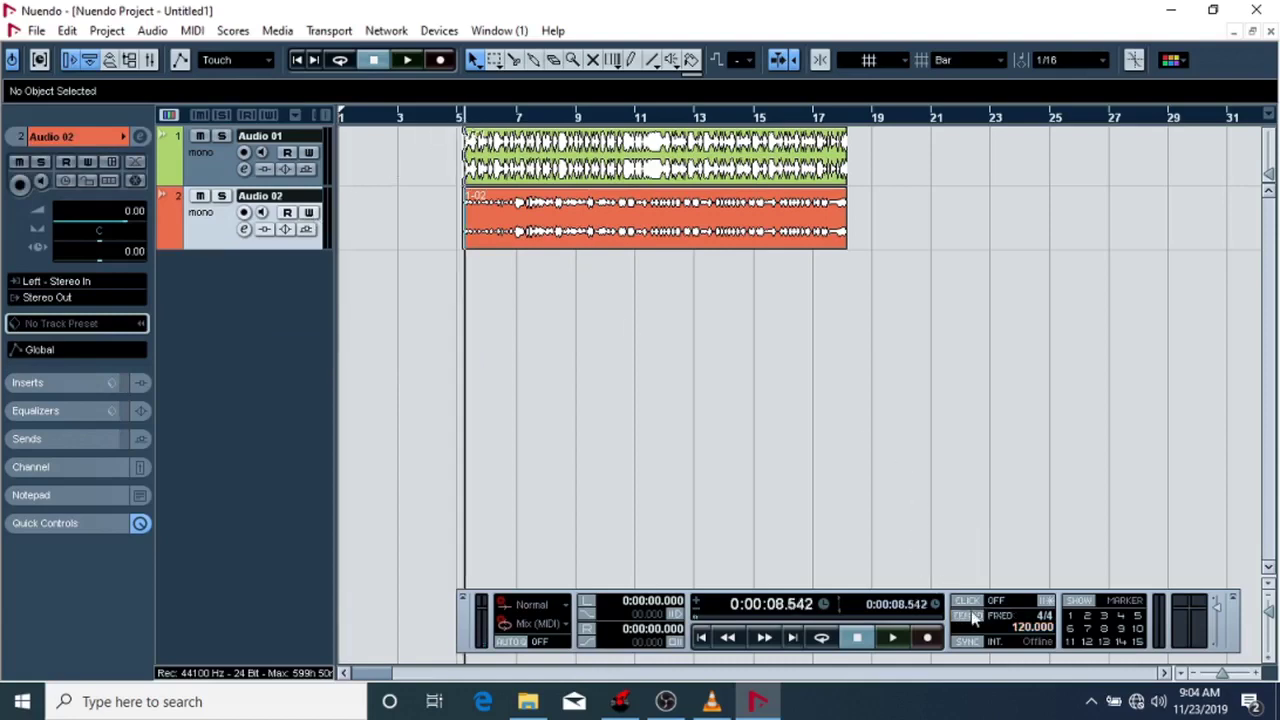
{"action": "double_click", "coordinate": [1033, 627]}
{"action": "type", "text": "110"}
{"action": "key", "text": "Return"}
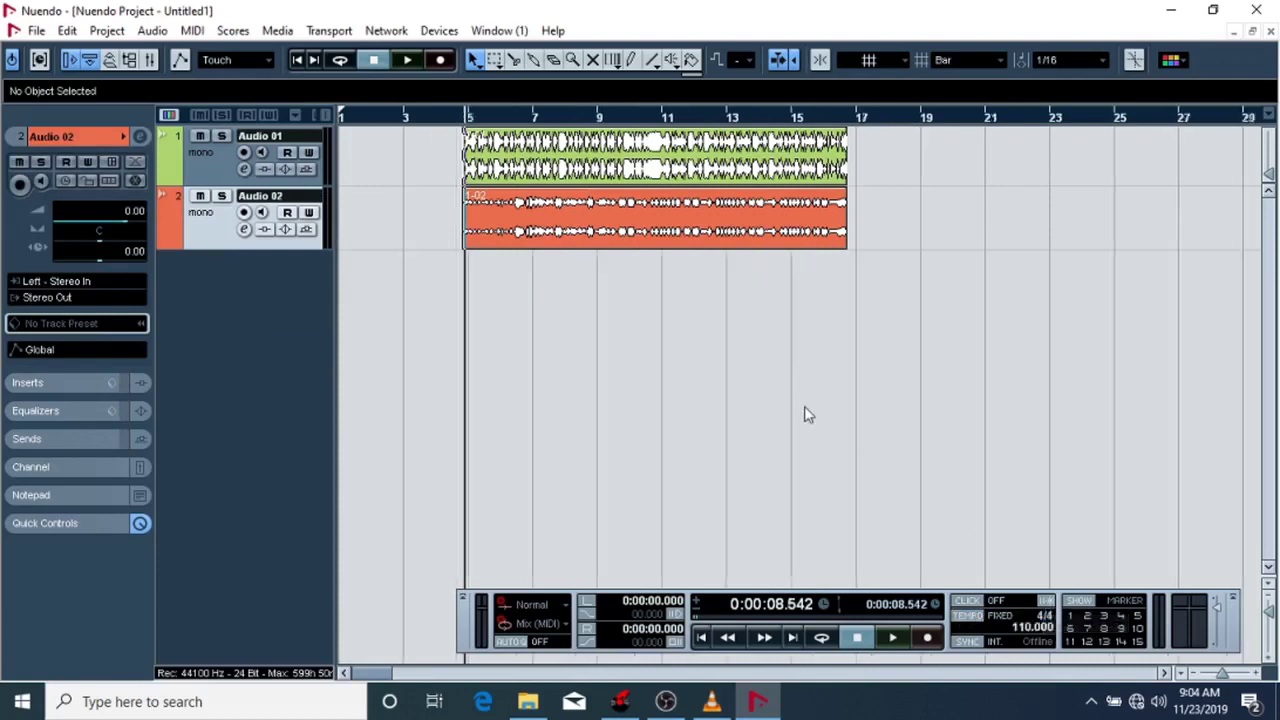
Step: Play both tracks from the beginning of the clips to listen to them together, and stop playback
{"action": "key", "text": "space"}
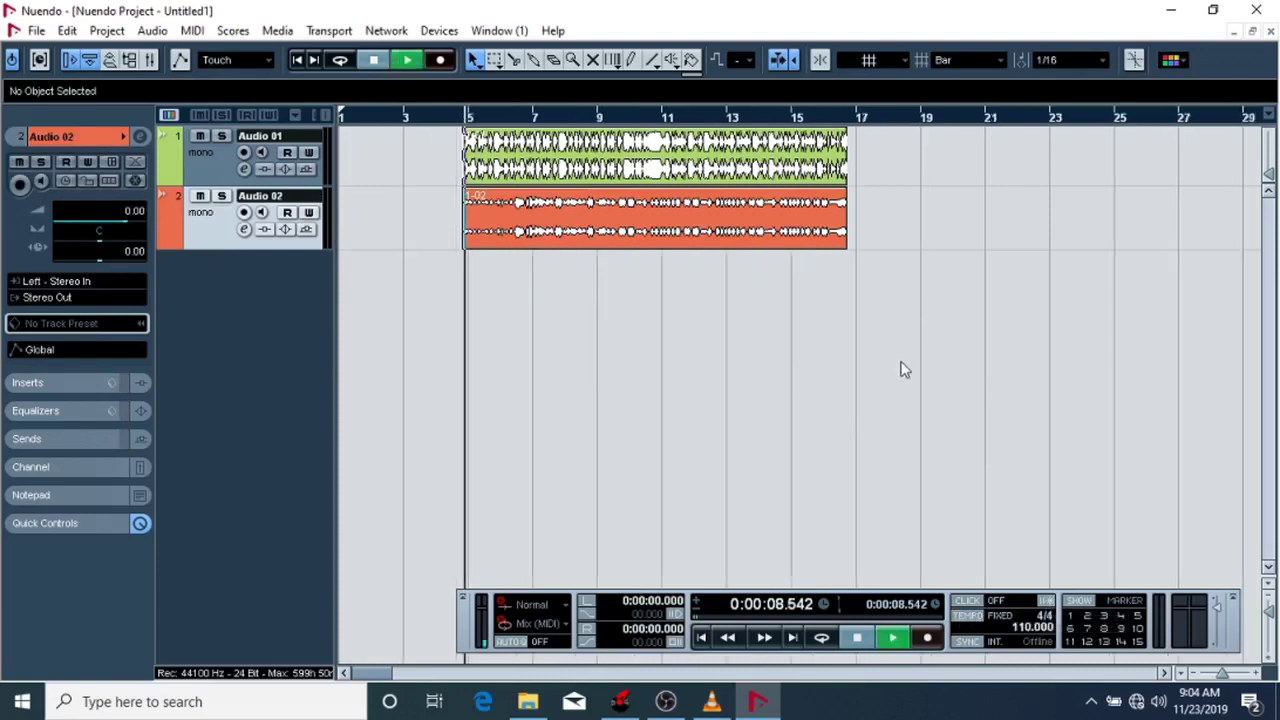
{"action": "key", "text": "h"}
{"action": "key", "text": "h"}
{"action": "key", "text": "h"}
{"action": "key", "text": "h"}
{"action": "key", "text": "h"}
{"action": "key", "text": "h"}
{"action": "key", "text": "h"}
{"action": "key", "text": "h"}
{"action": "key", "text": "h"}
{"action": "key", "text": "h"}
{"action": "key", "text": "h"}
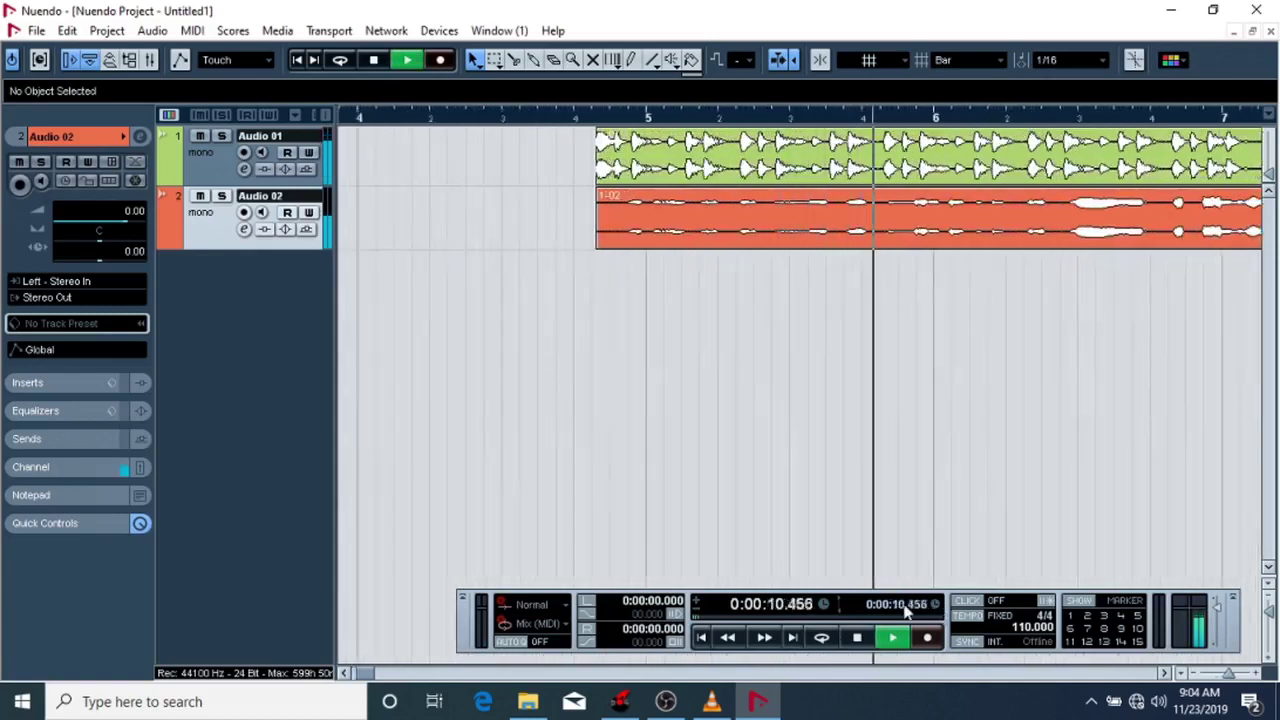
{"action": "key", "text": "g"}
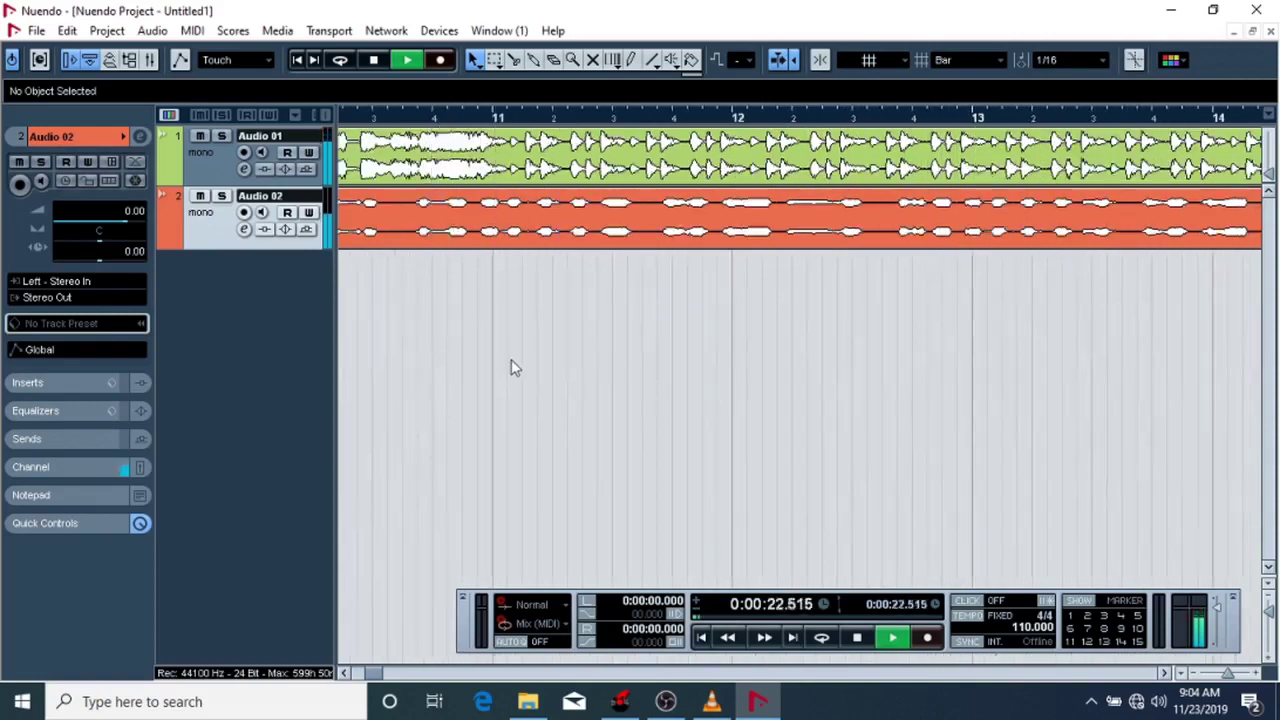
{"action": "key", "text": "space"}
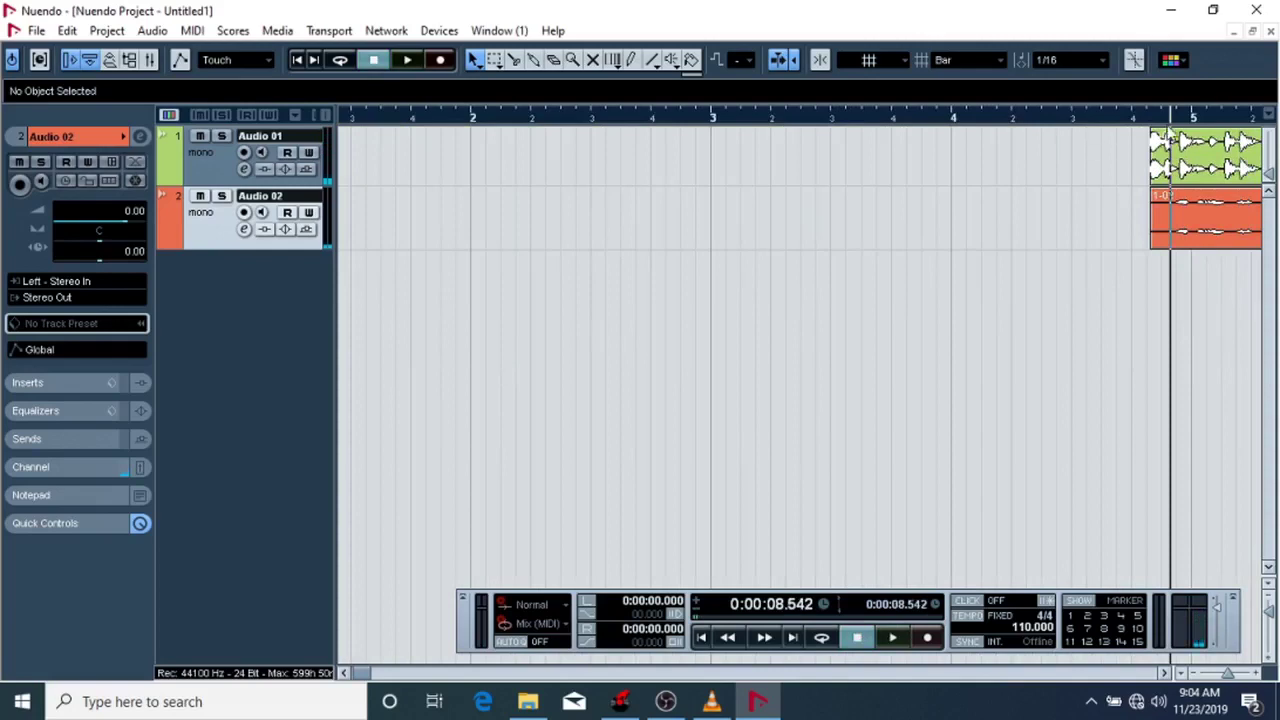
Step: Move the project cursor exactly to the start of both audio clips
{"action": "left_click_drag", "start_coordinate": [1144, 120], "coordinate": [1153, 121]}
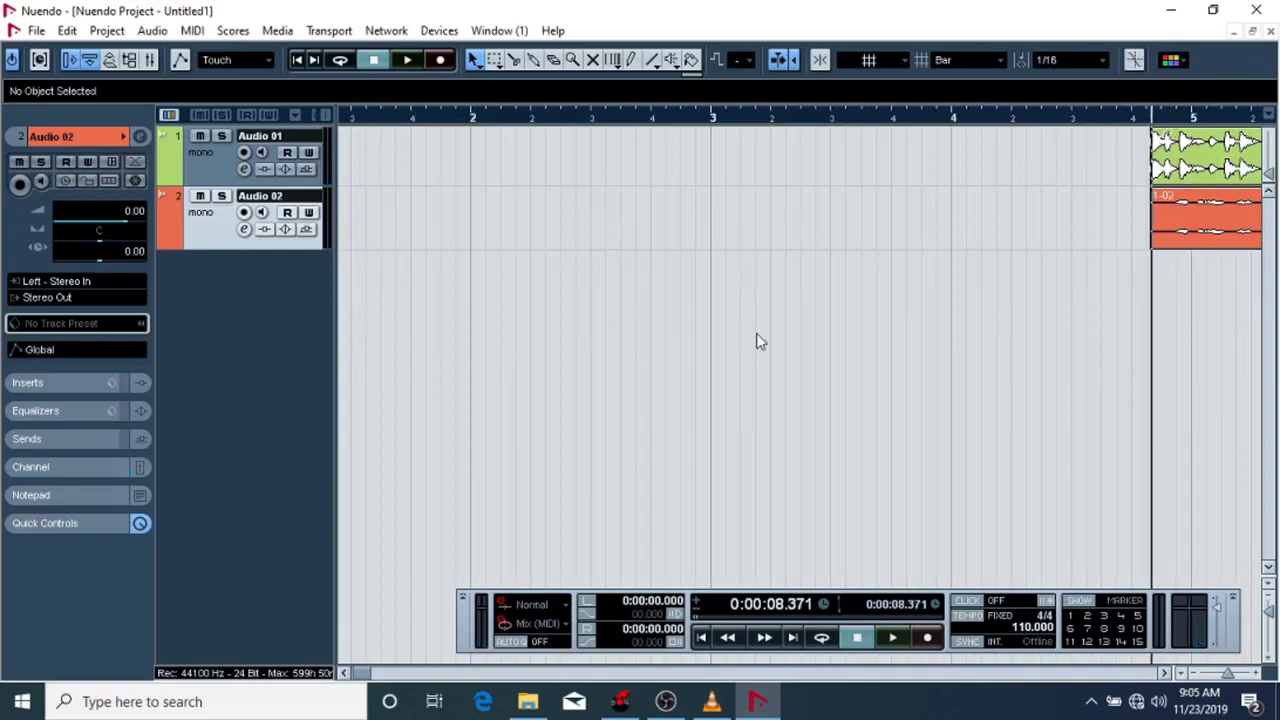
{"action": "key", "text": "g"}
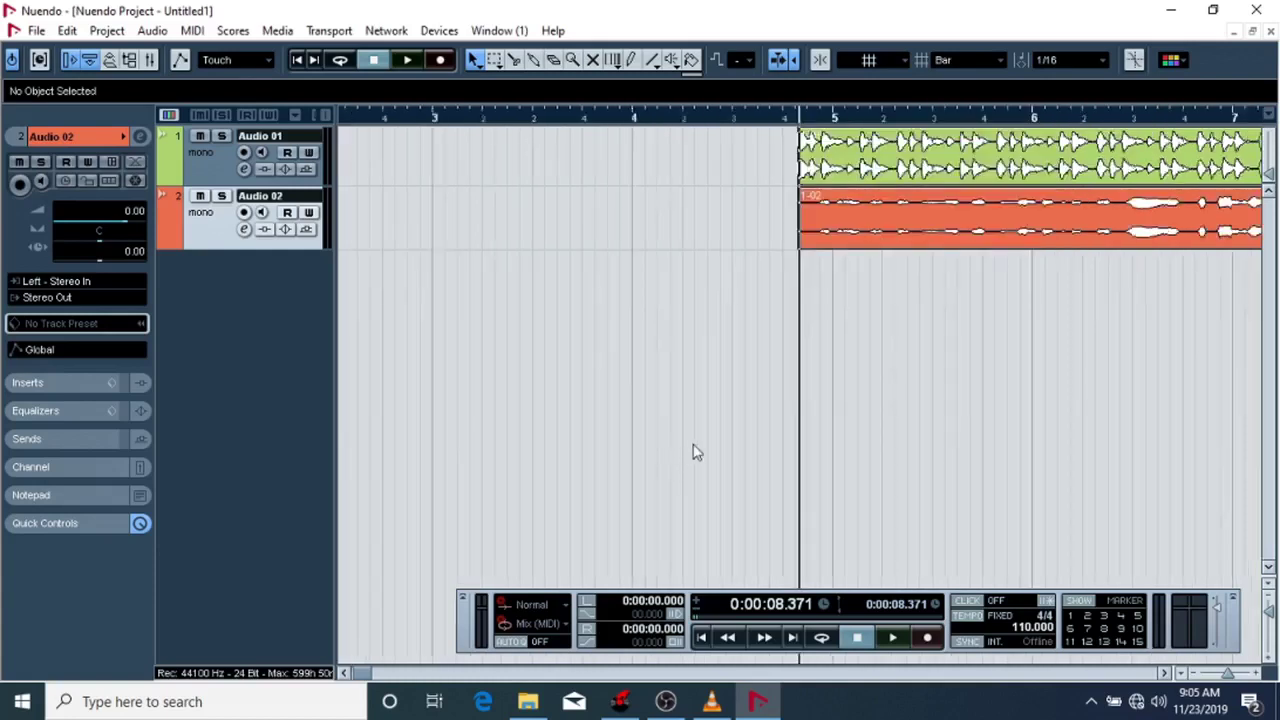
{"action": "key", "text": "g"}
{"action": "key", "text": "g"}
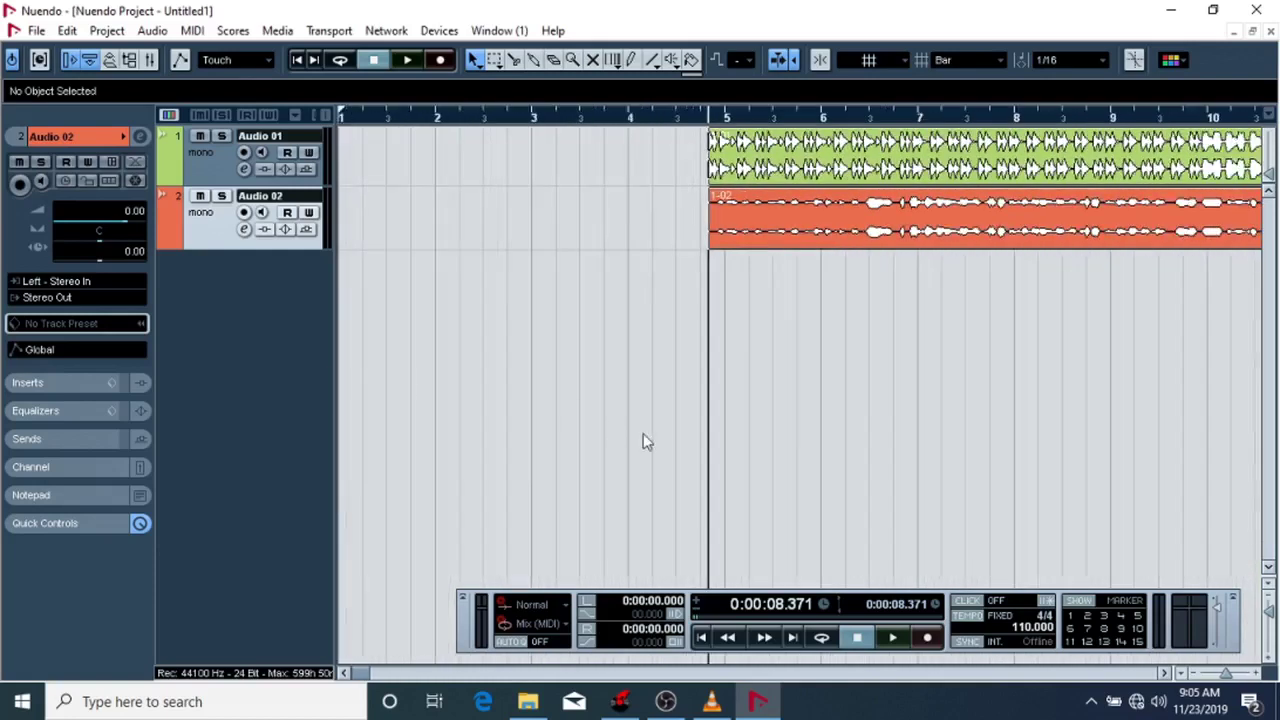
{"action": "key", "text": "g"}
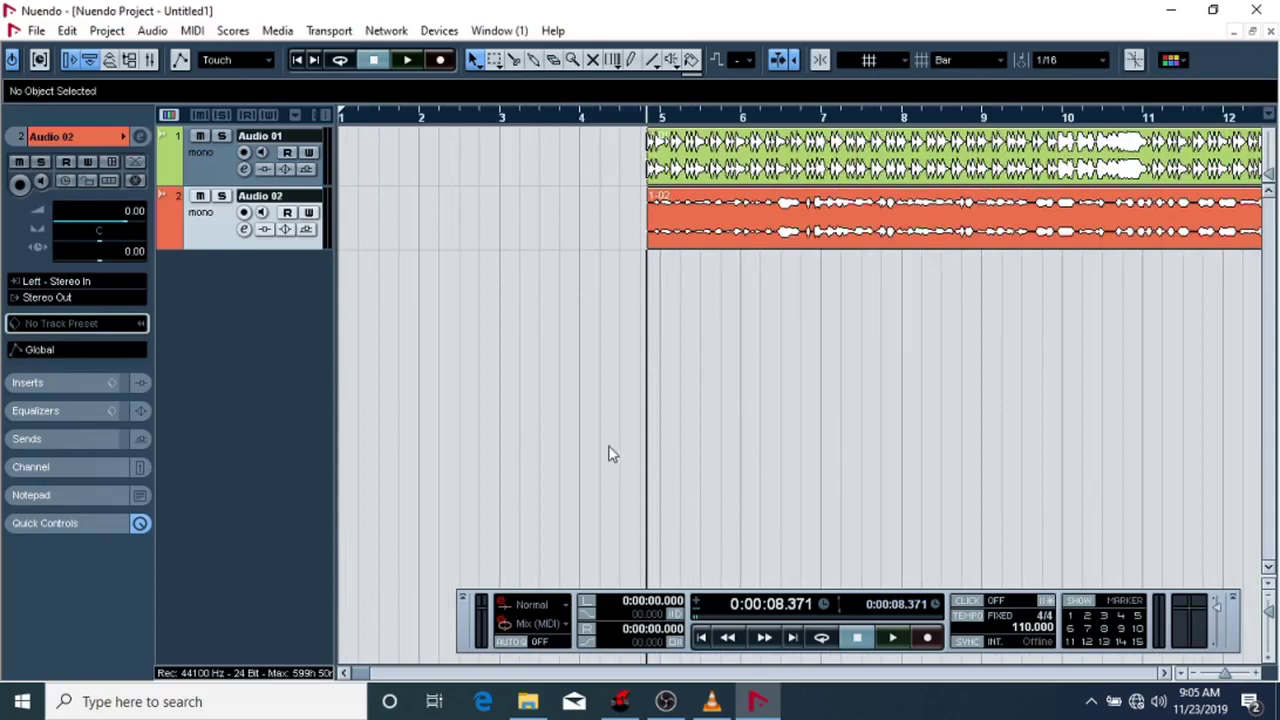
Step: Switch to VirtualDJ to check the BPM and key of the loaded song, and return to Nuendo
{"action": "left_click", "coordinate": [620, 701]}
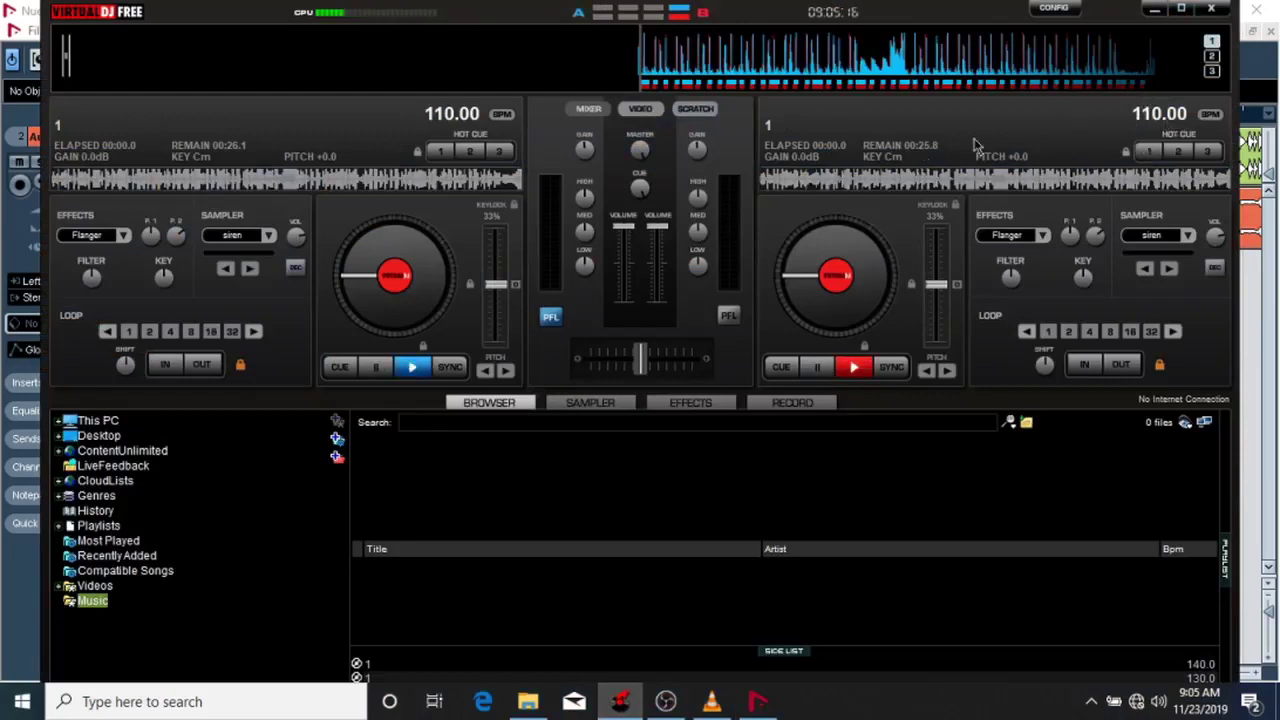
{"action": "left_click", "coordinate": [1154, 9]}
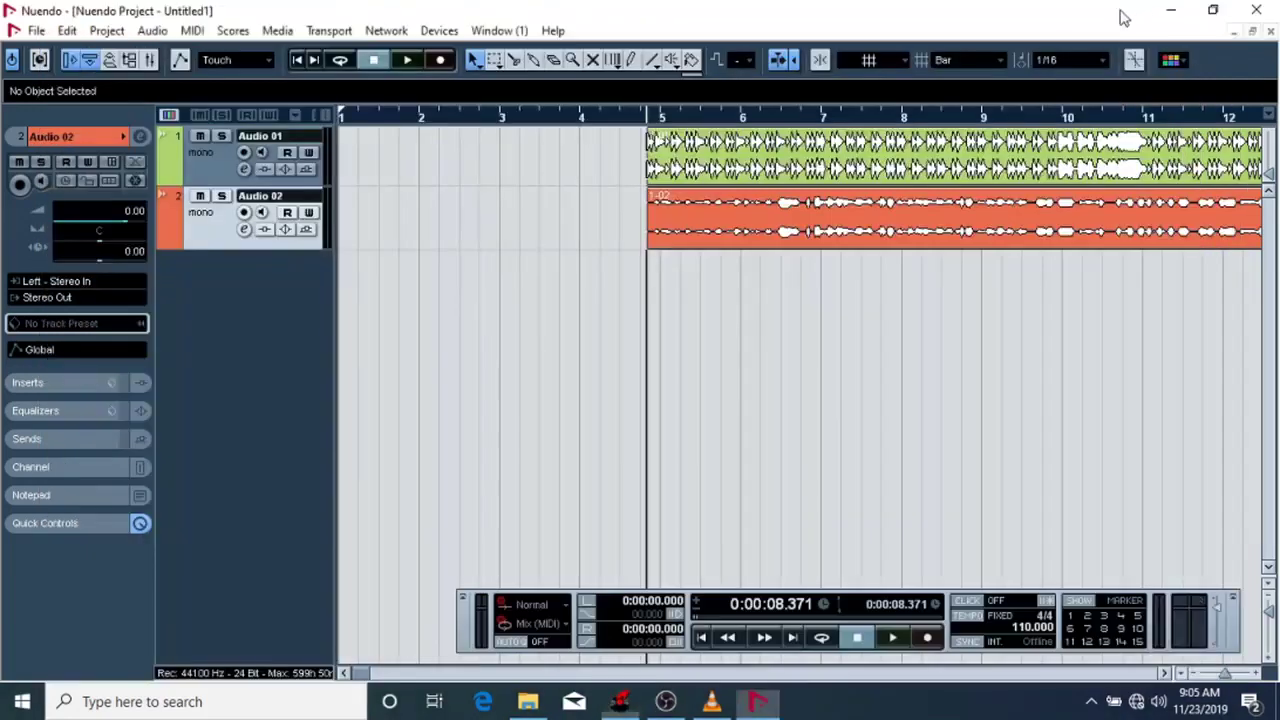
Step: Load the Auto-Tune 8.1 pitch-shift plug-in into the first insert slot of the Audio 02 track
{"action": "left_click", "coordinate": [237, 238]}
{"action": "left_click", "coordinate": [309, 212]}
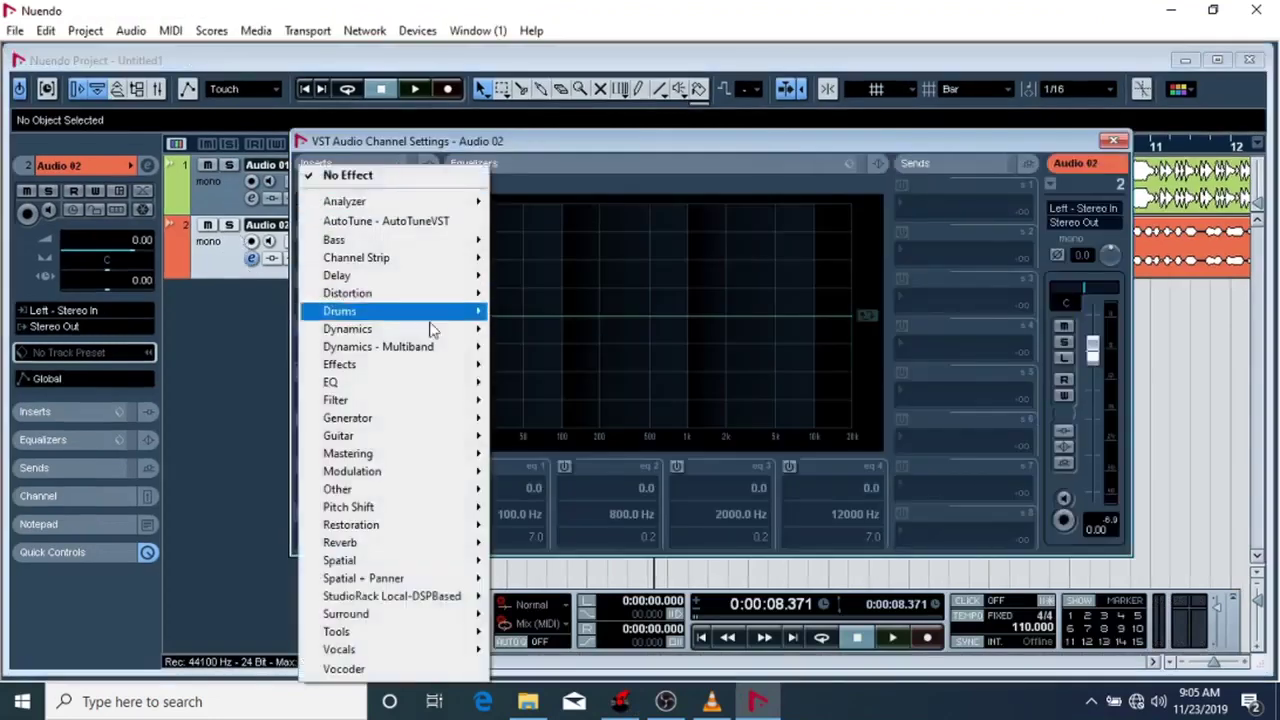
{"action": "mouse_move", "coordinate": [451, 511]}
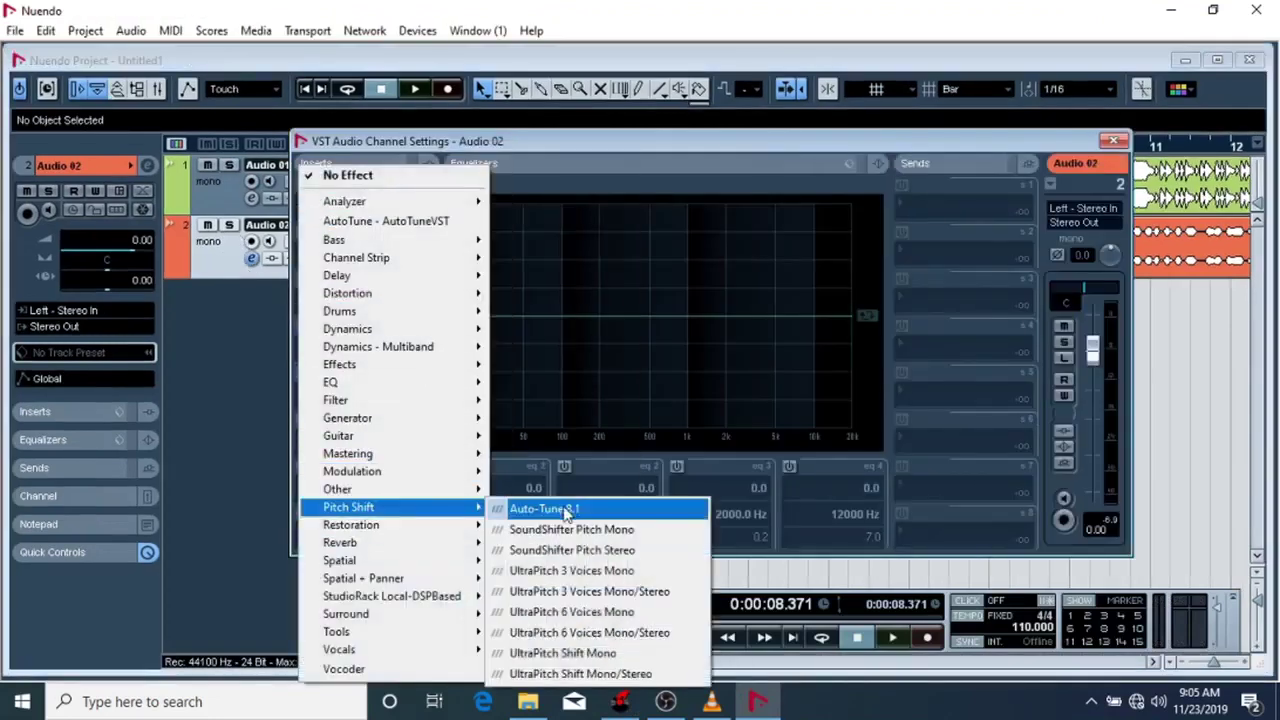
{"action": "left_click", "coordinate": [560, 508]}
Step: Set Auto-Tune's scale to Minor in the key of C with a Retune Speed of 0, and test playback briefly
{"action": "left_click", "coordinate": [578, 155]}
{"action": "left_click", "coordinate": [600, 108]}
{"action": "left_click_drag", "start_coordinate": [302, 313], "coordinate": [278, 2]}
{"action": "key", "text": "space"}
{"action": "key", "text": "space"}
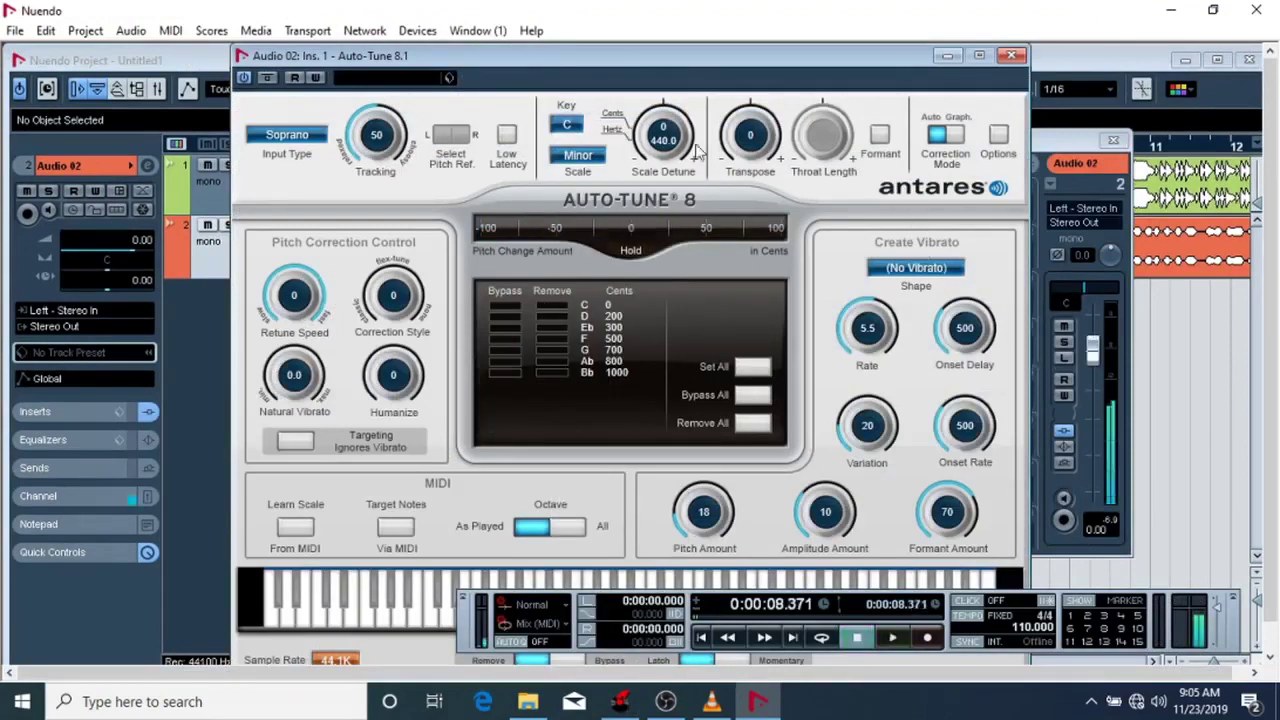
Step: Mute the Audio 01 track and play Audio 02 alone, watching Auto-Tune's pitch correction, and stop playback
{"action": "left_click", "coordinate": [209, 170]}
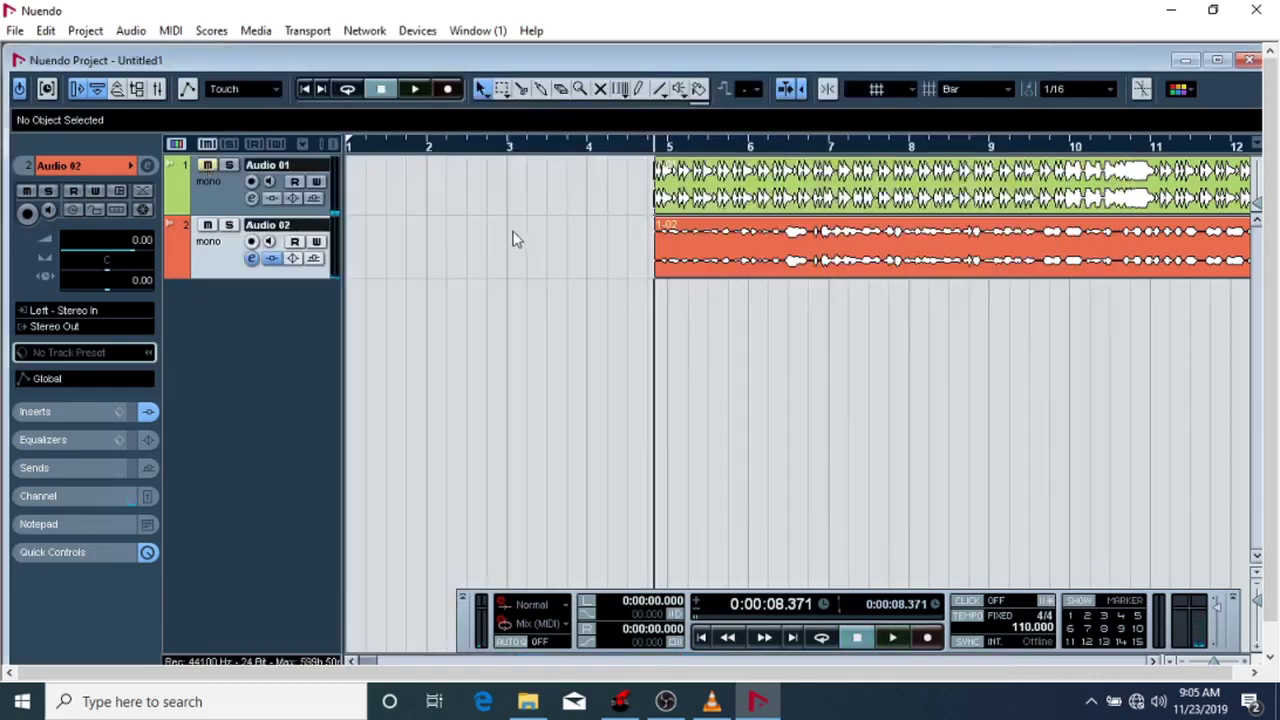
{"action": "key", "text": "space"}
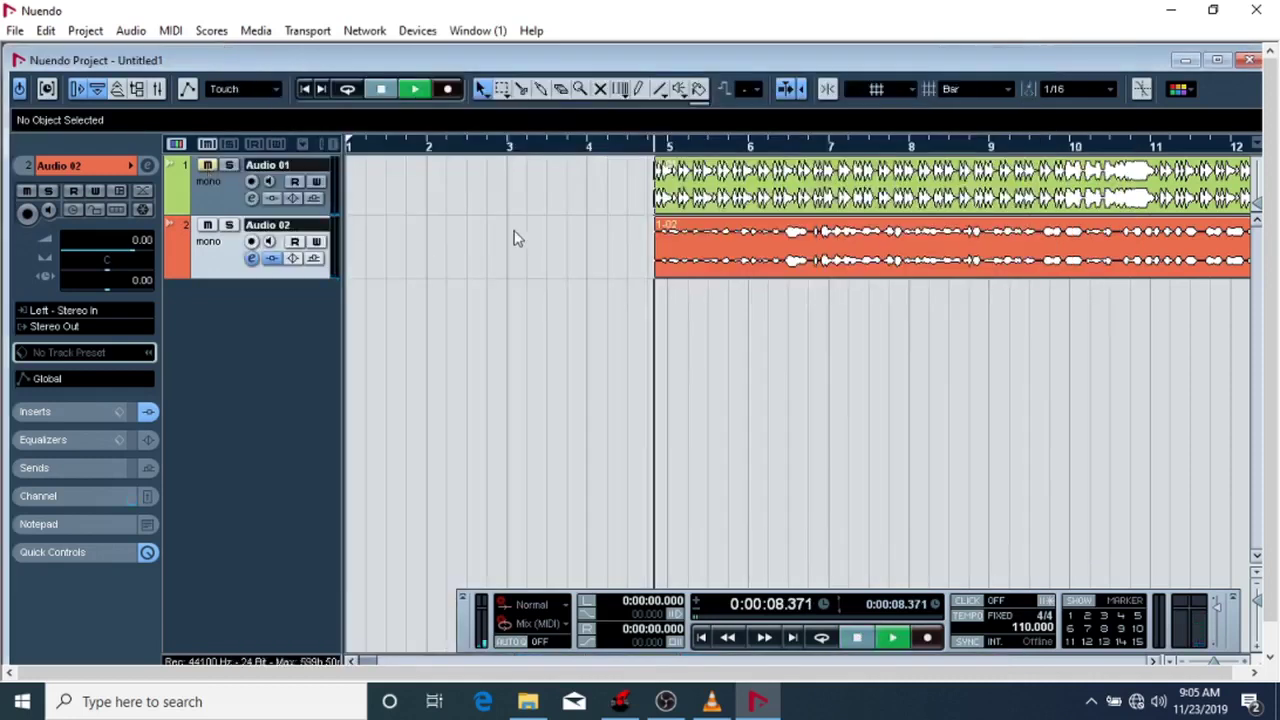
{"action": "left_click", "coordinate": [252, 258]}
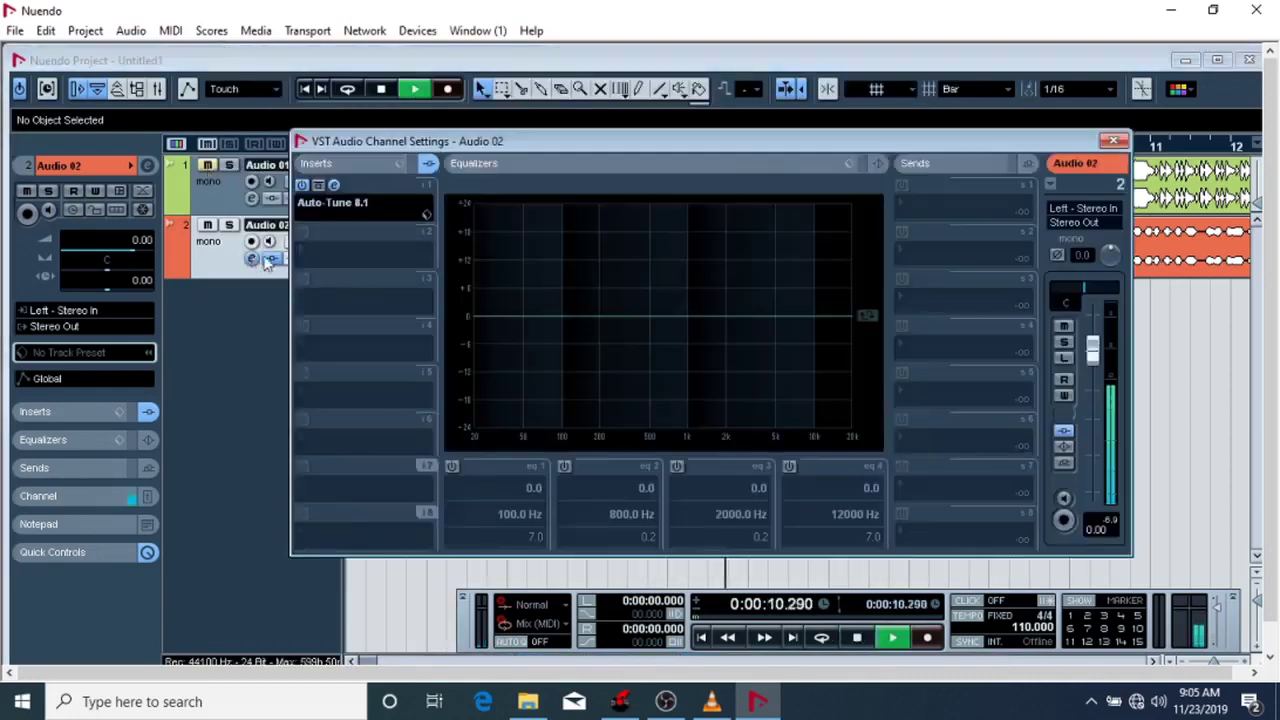
{"action": "left_click", "coordinate": [334, 186]}
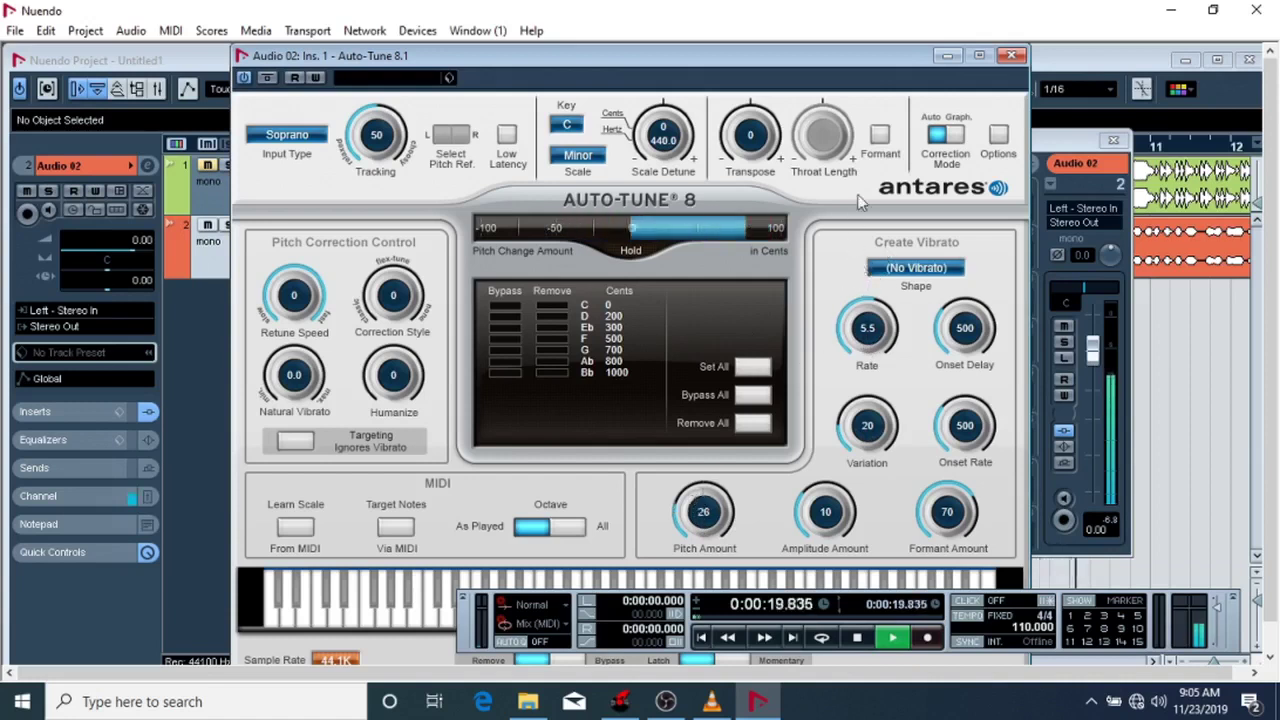
{"action": "left_click", "coordinate": [1011, 55]}
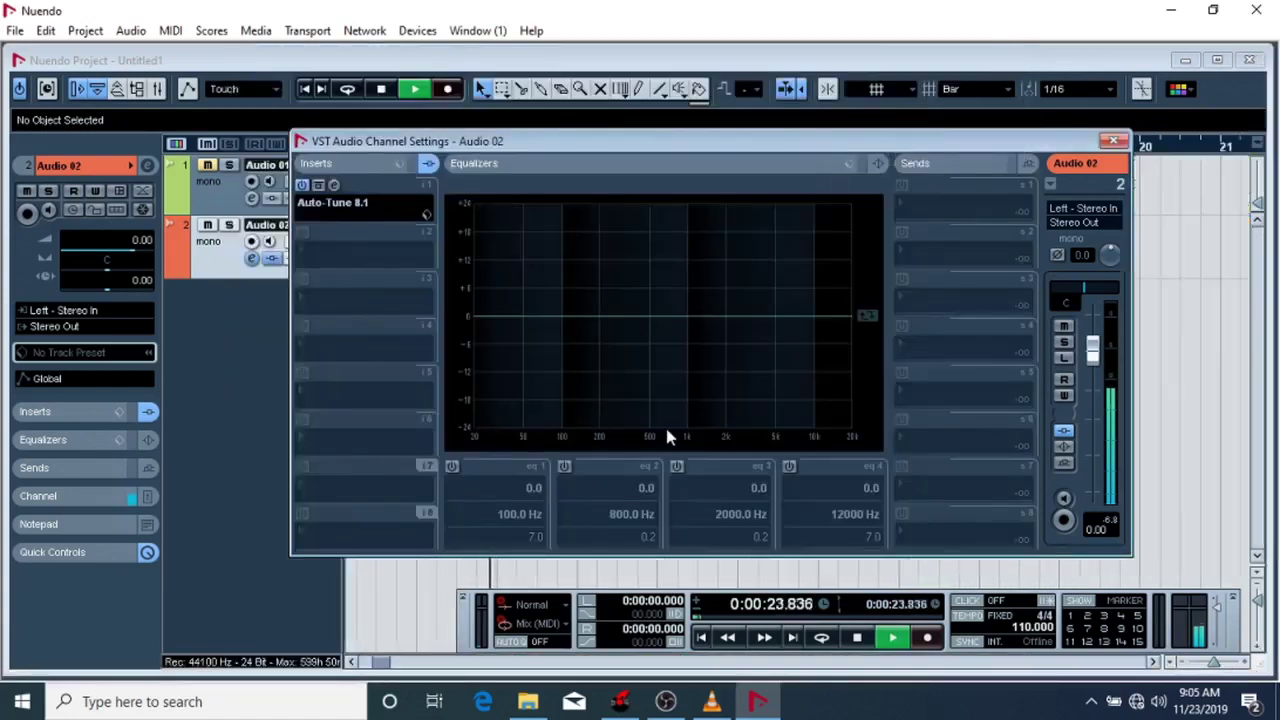
{"action": "key", "text": "space"}
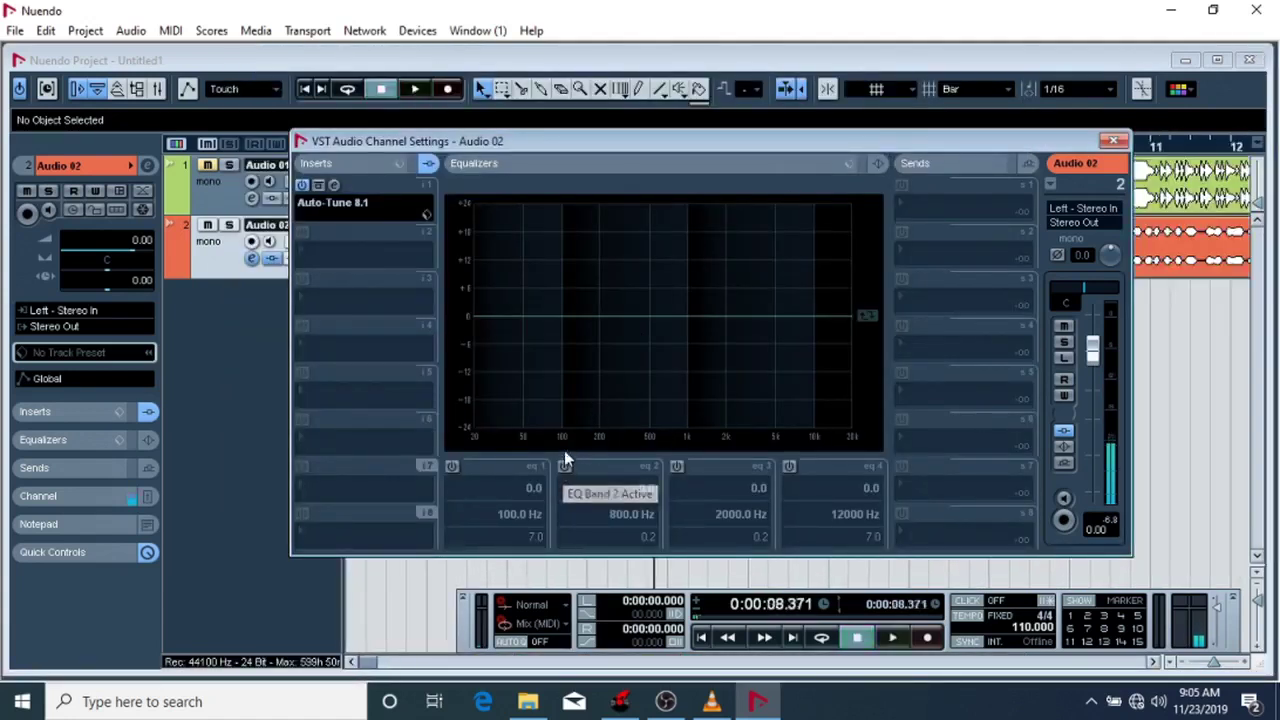
Step: Activate EQ bands 1, 2 and 3 on Audio 02 and cut the low-shelf band 1 to -24.0 dB at 112 Hz during playback
{"action": "left_click", "coordinate": [566, 466]}
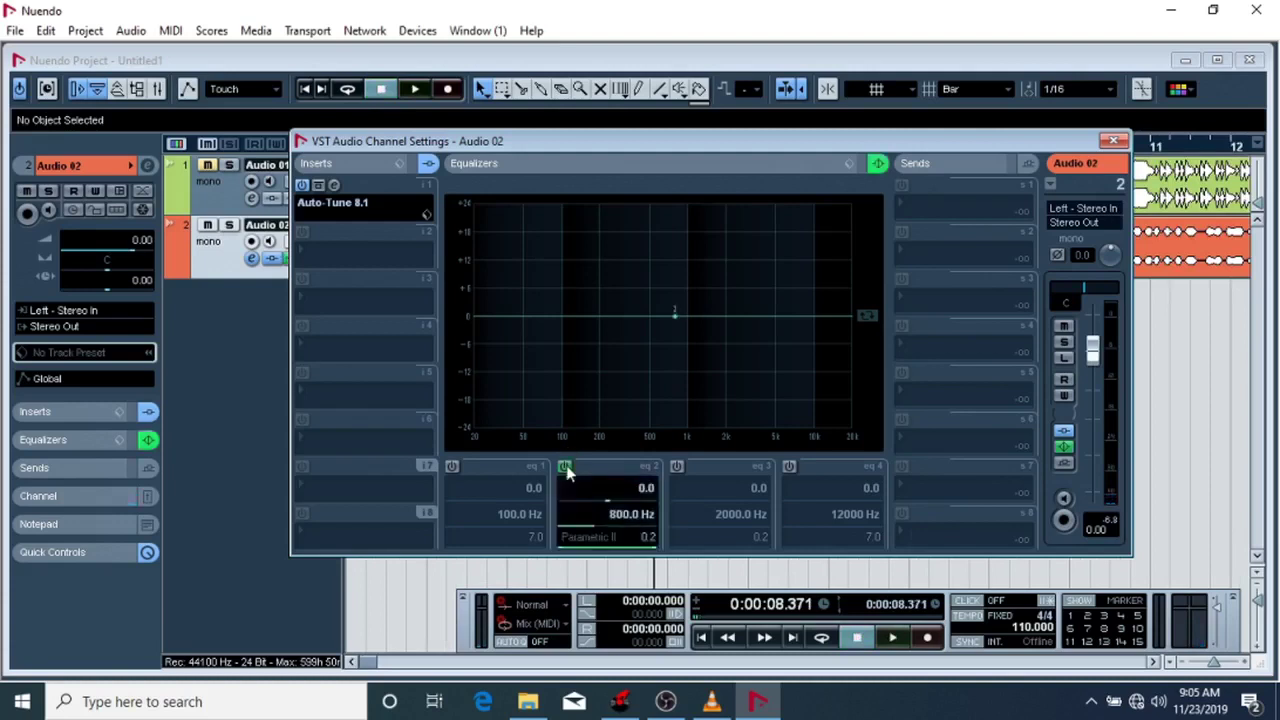
{"action": "left_click", "coordinate": [677, 467]}
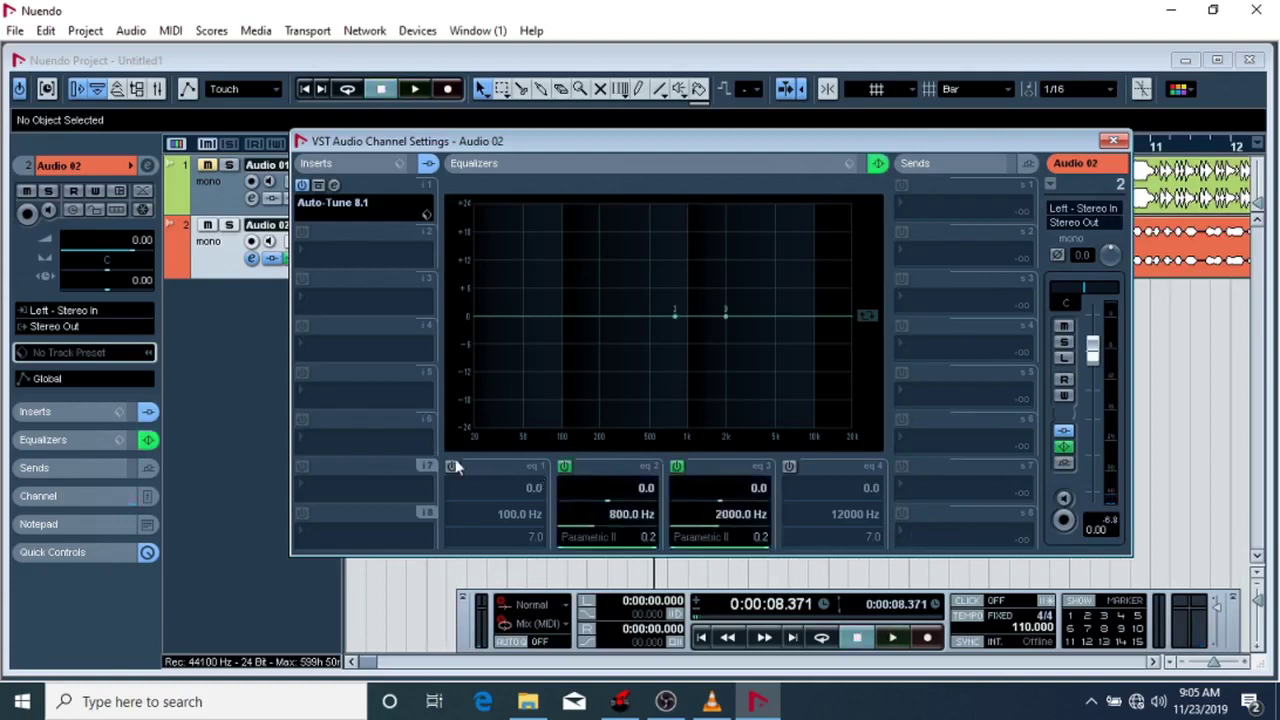
{"action": "left_click", "coordinate": [453, 467]}
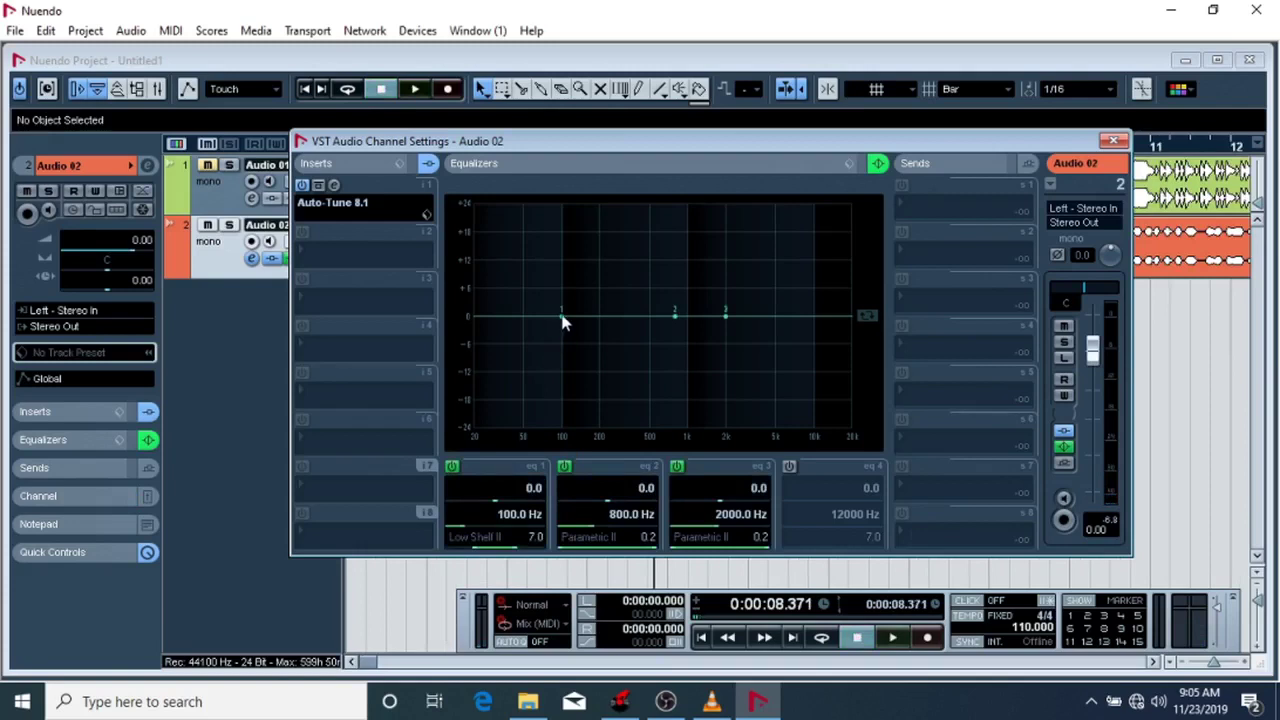
{"action": "key", "text": "space"}
{"action": "left_click_drag", "start_coordinate": [562, 320], "coordinate": [566, 429]}
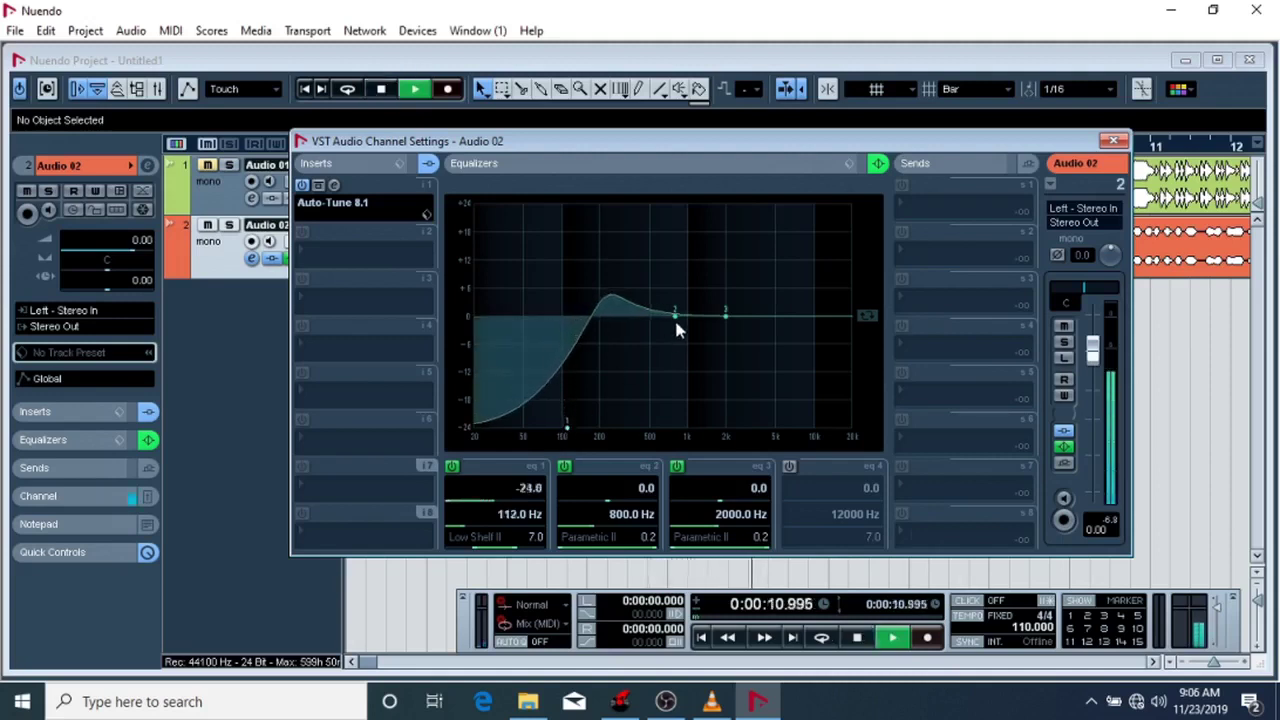
Step: Boost EQ band 3 to 5.8 dB at 4756 Hz, move band 2 to 0.2 dB at 1296 Hz, and stop playback
{"action": "left_click_drag", "start_coordinate": [725, 315], "coordinate": [772, 288]}
{"action": "left_click_drag", "start_coordinate": [669, 318], "coordinate": [702, 320]}
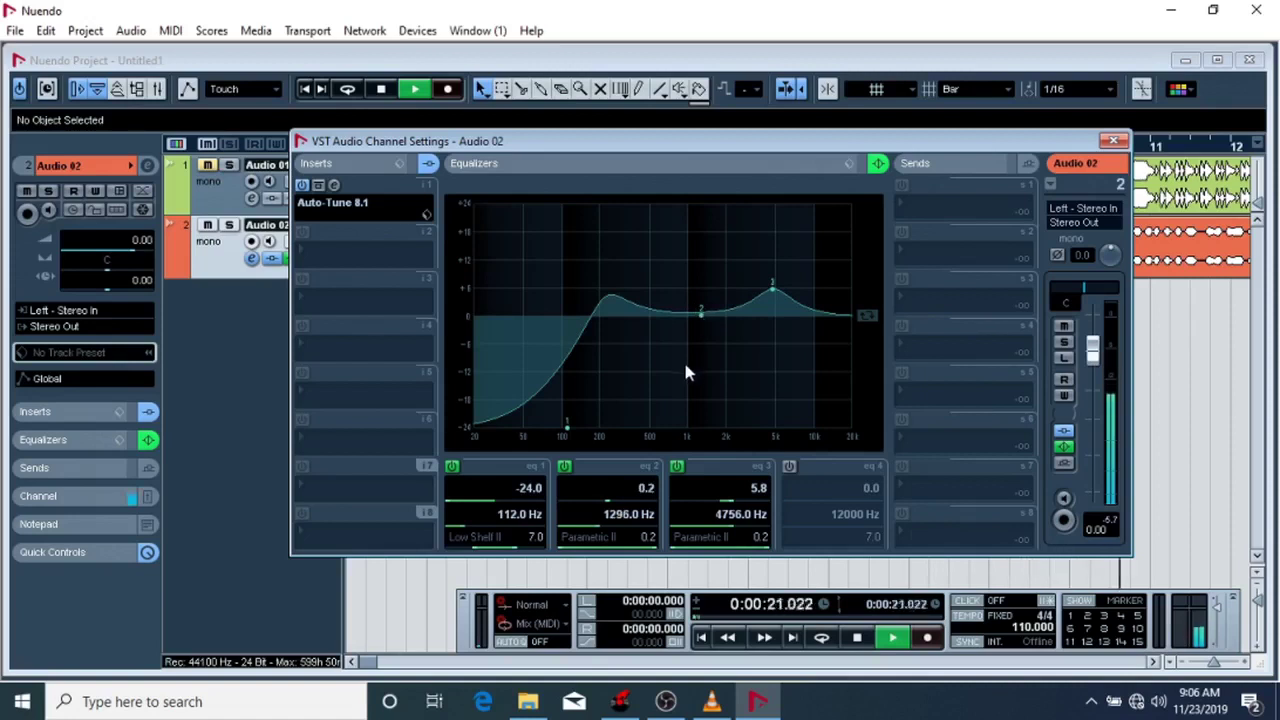
{"action": "key", "text": "space"}
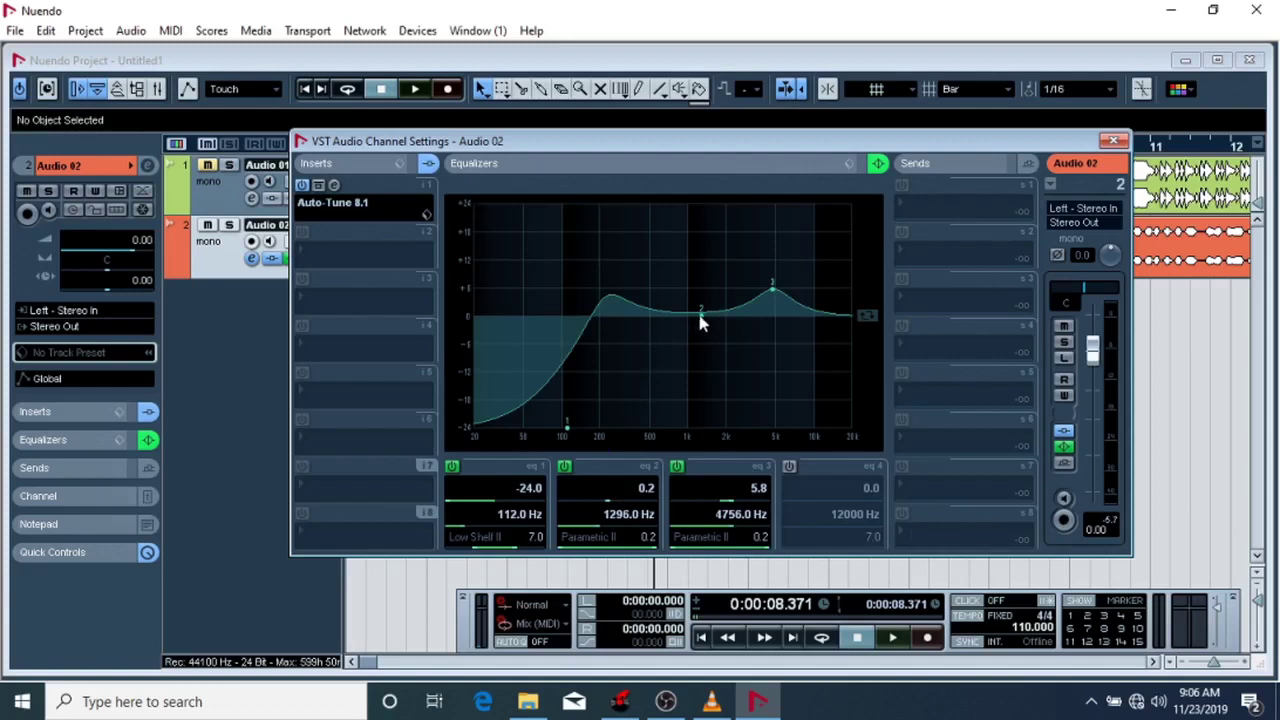
Step: Fine-tune EQ band 2 to -0.6 dB at 1056 Hz and band 3 to 5.6 dB at 5092 Hz while auditioning, and close the channel settings
{"action": "left_click_drag", "start_coordinate": [700, 317], "coordinate": [690, 318]}
{"action": "key", "text": "space"}
{"action": "left_click_drag", "start_coordinate": [689, 315], "coordinate": [701, 318]}
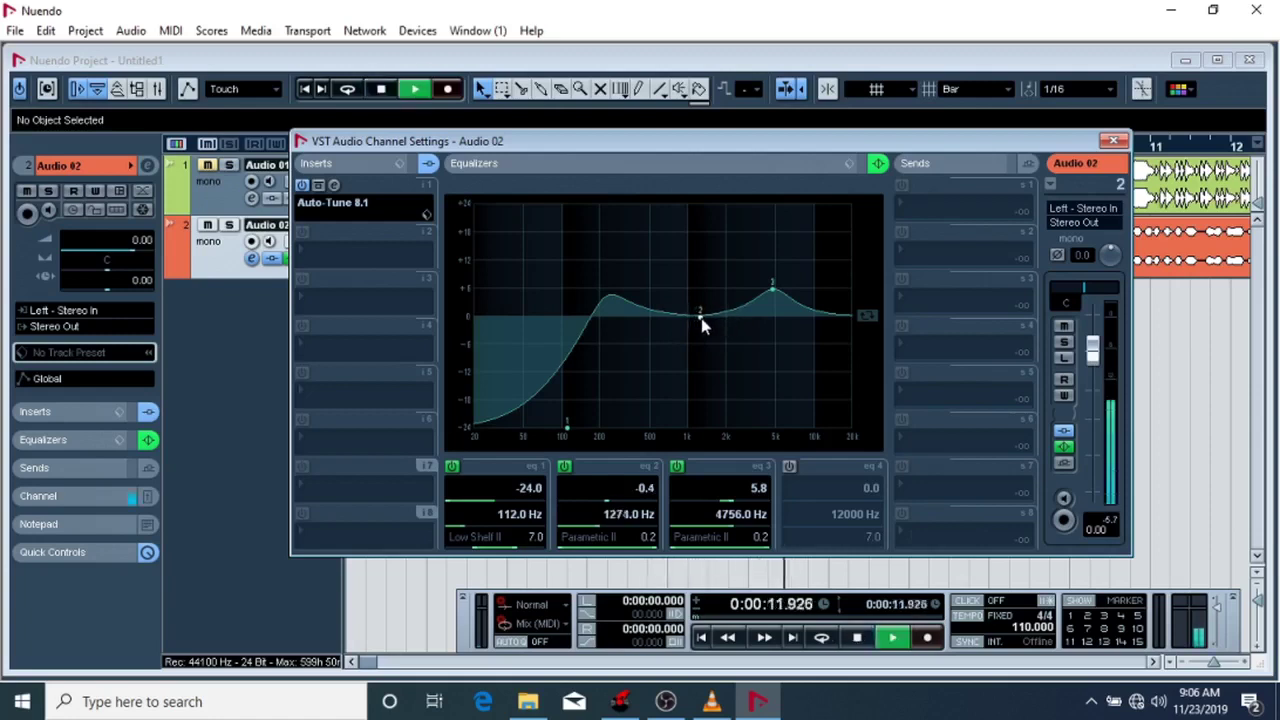
{"action": "left_click_drag", "start_coordinate": [778, 297], "coordinate": [777, 290]}
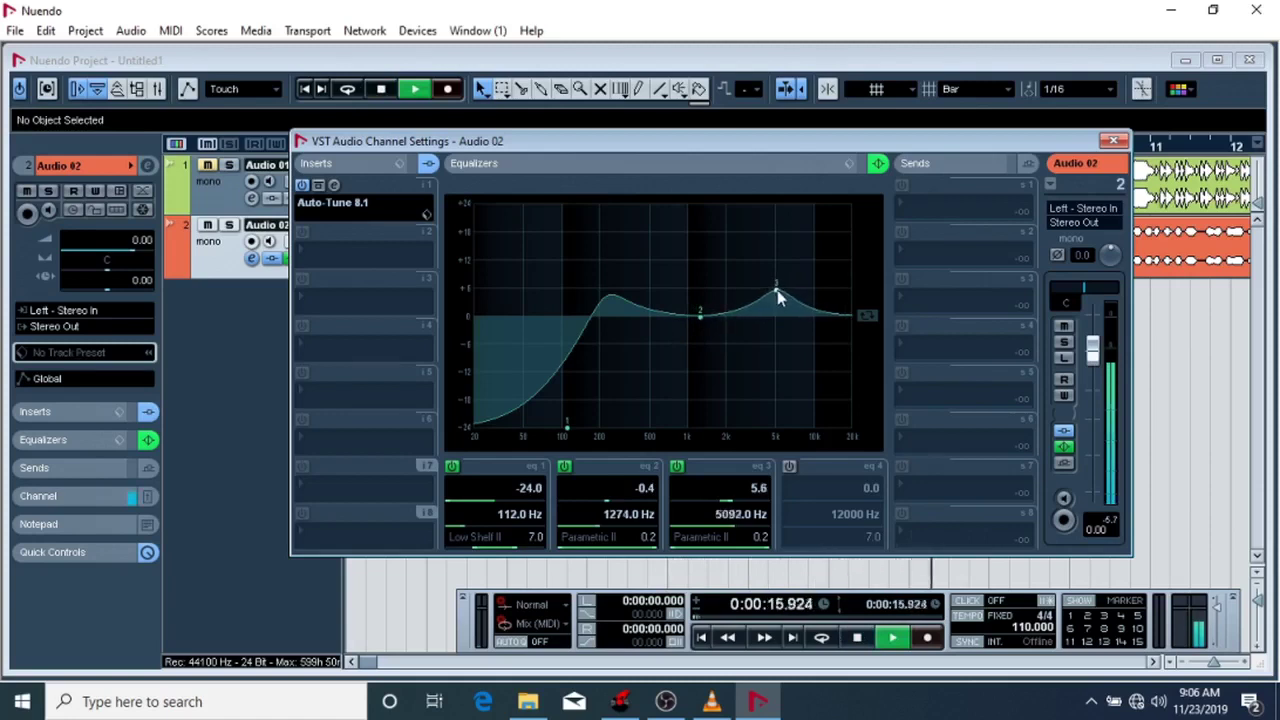
{"action": "left_click_drag", "start_coordinate": [700, 316], "coordinate": [690, 319]}
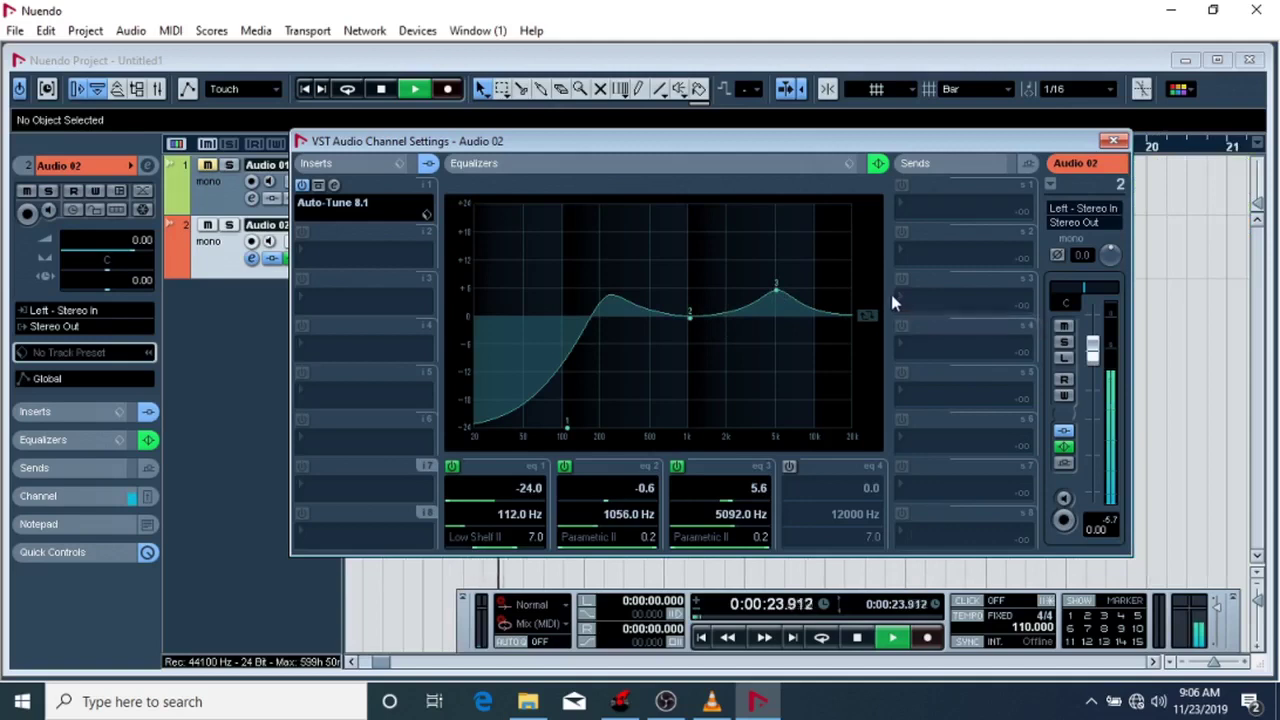
{"action": "key", "text": "space"}
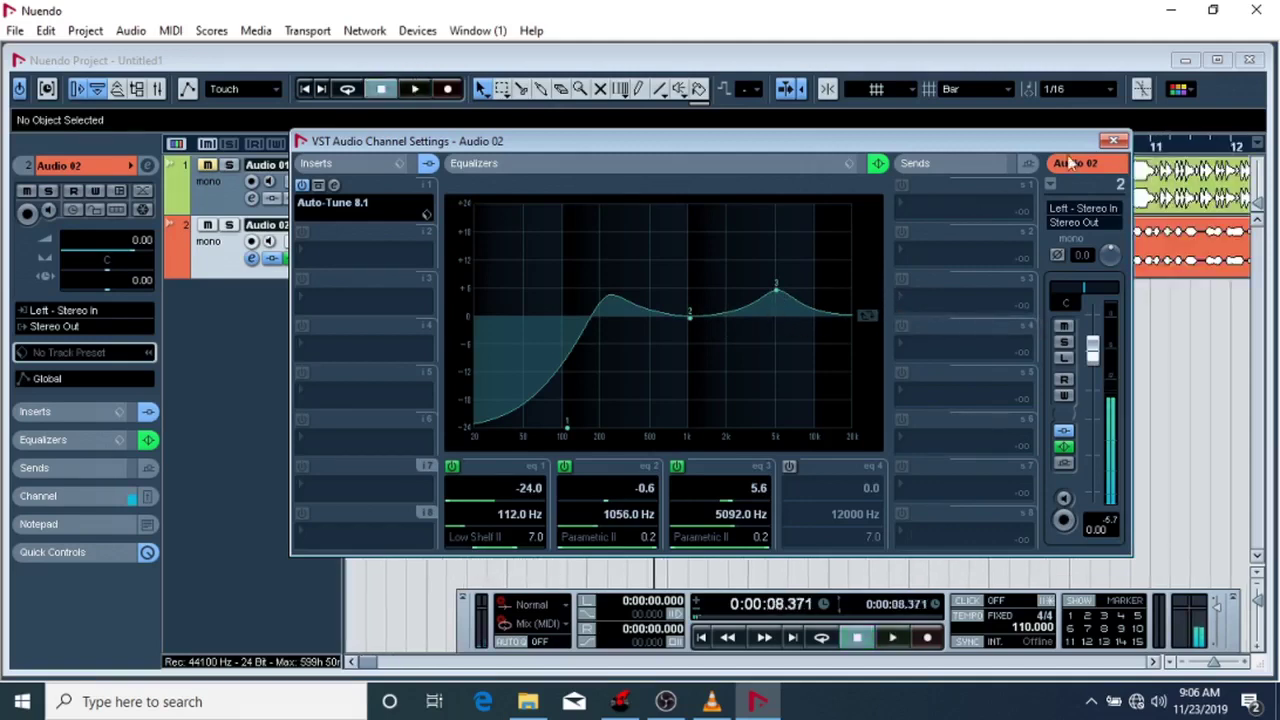
{"action": "left_click", "coordinate": [1114, 141]}
Step: Add a mono FX channel track with the H-Reverb 5.0 effect and close its plug-in window
{"action": "right_click", "coordinate": [248, 368]}
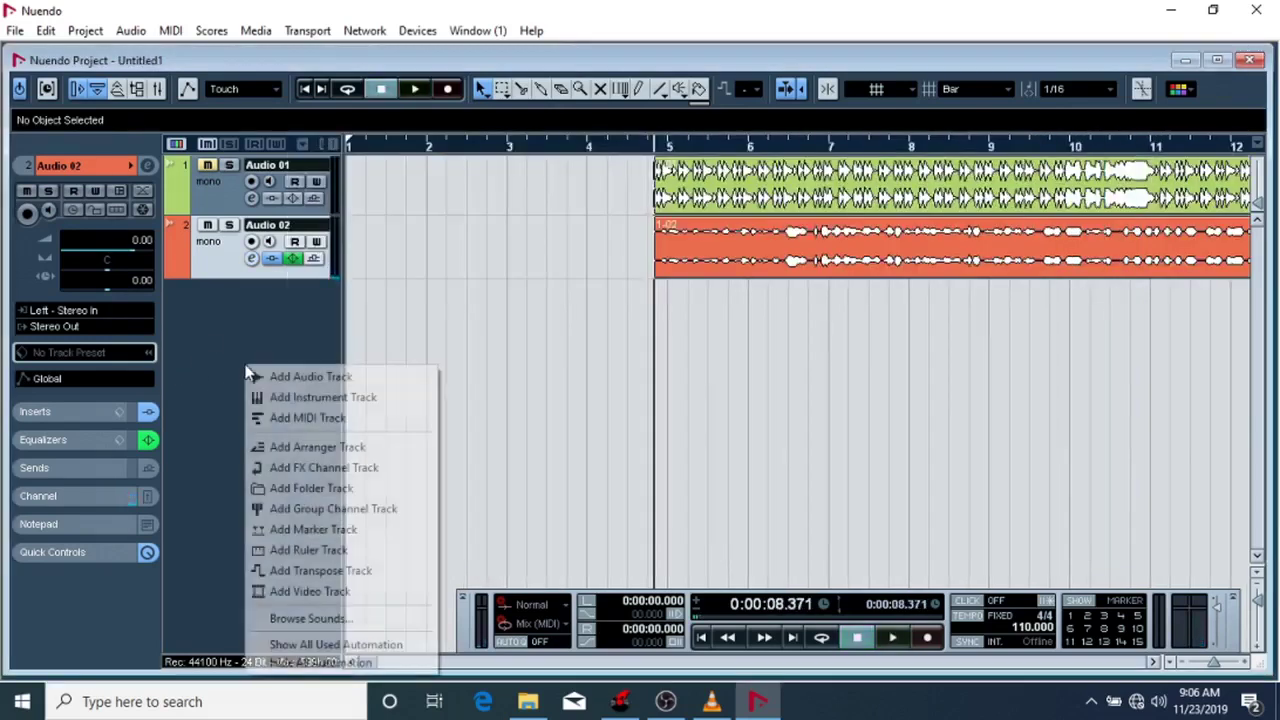
{"action": "left_click", "coordinate": [360, 467]}
{"action": "left_click", "coordinate": [531, 305]}
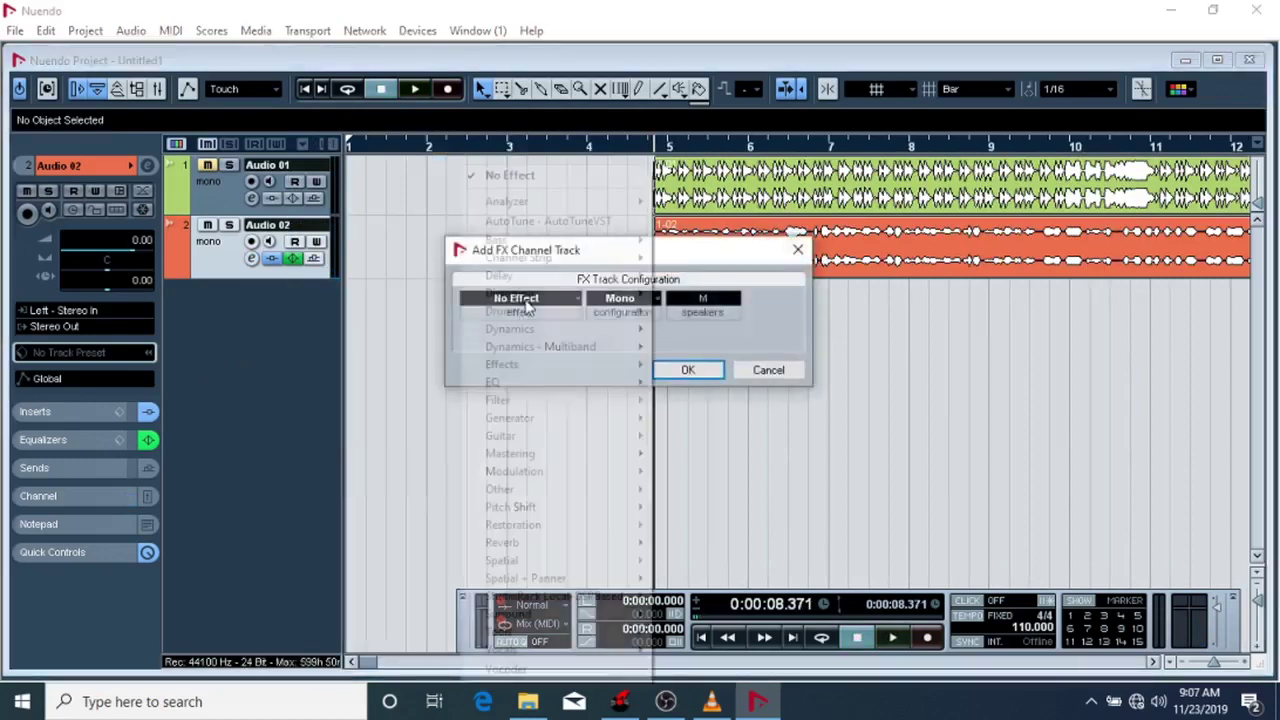
{"action": "mouse_move", "coordinate": [551, 542]}
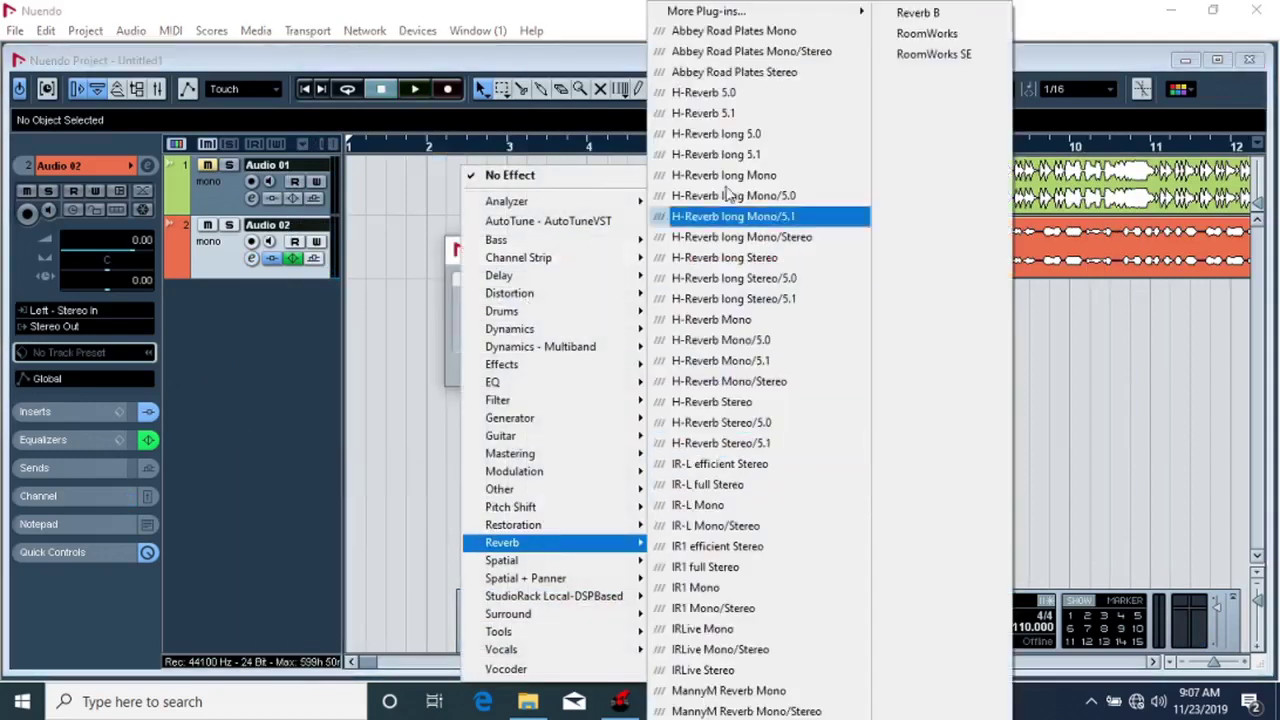
{"action": "left_click", "coordinate": [703, 93]}
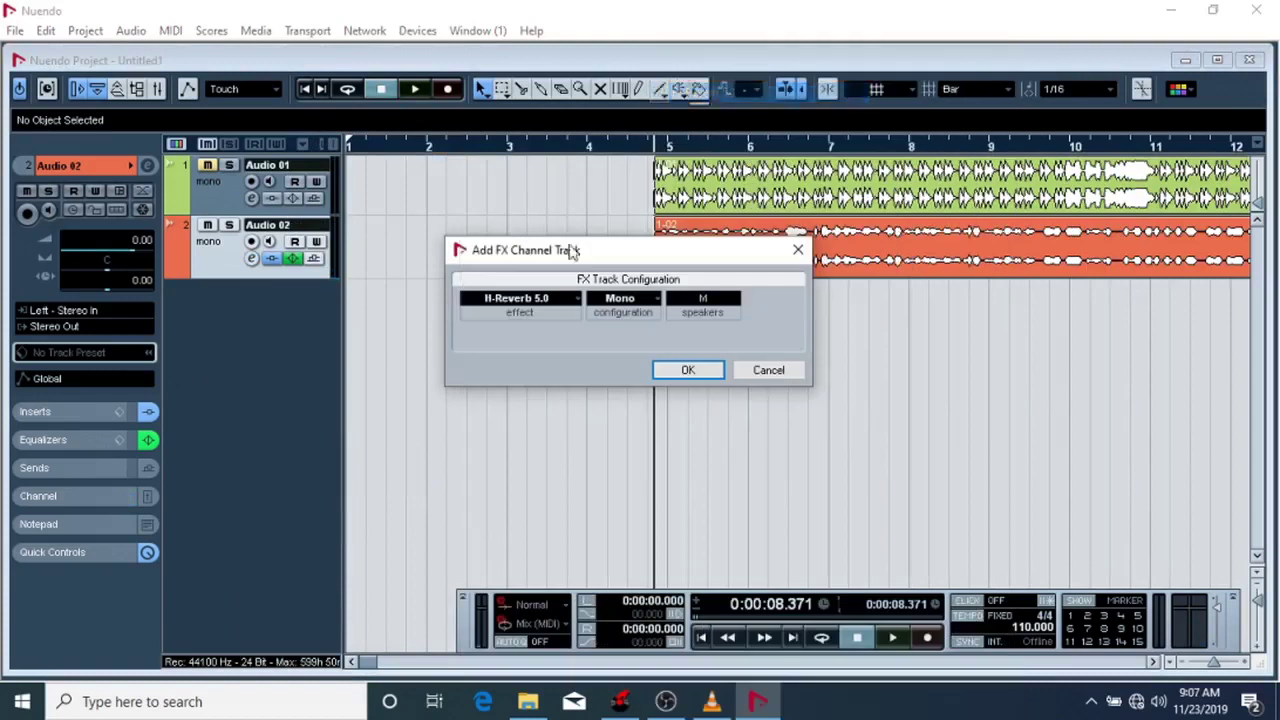
{"action": "left_click", "coordinate": [662, 367]}
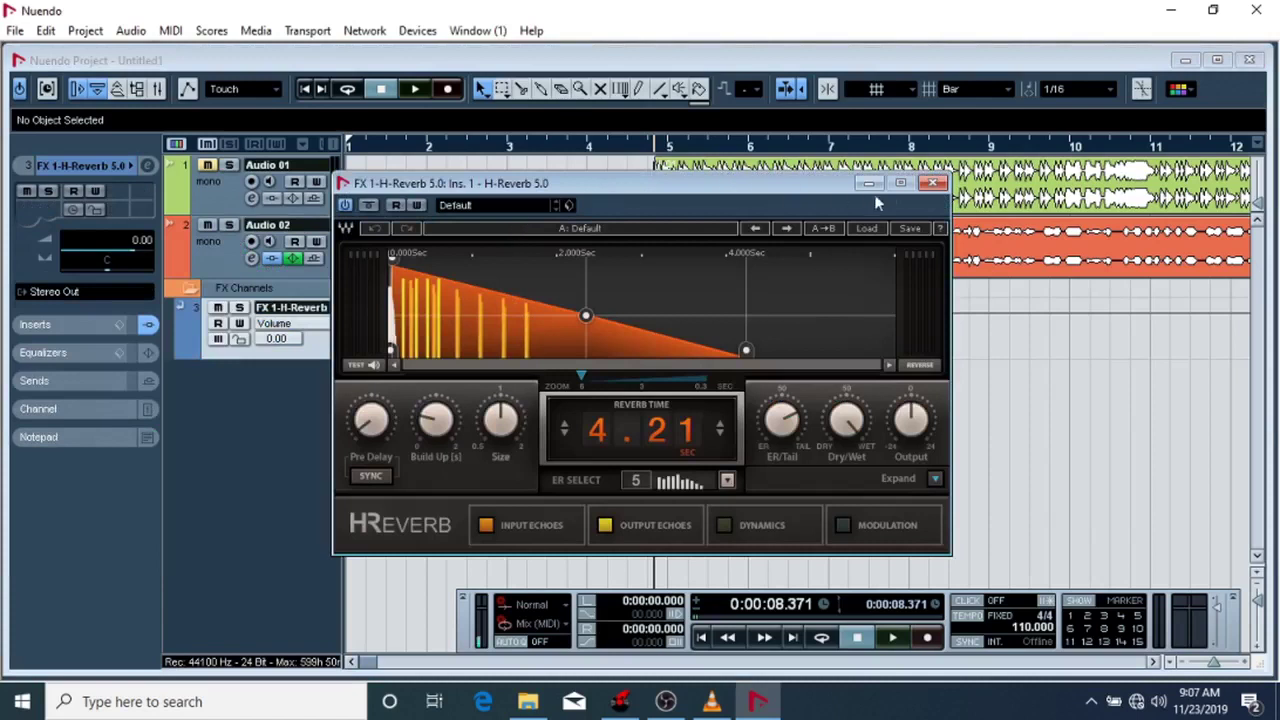
{"action": "left_click", "coordinate": [932, 182]}
Step: Open the Audio 02 channel settings, route the first send to FX 1-H-Reverb 5.0, and activate the send
{"action": "left_click", "coordinate": [240, 270]}
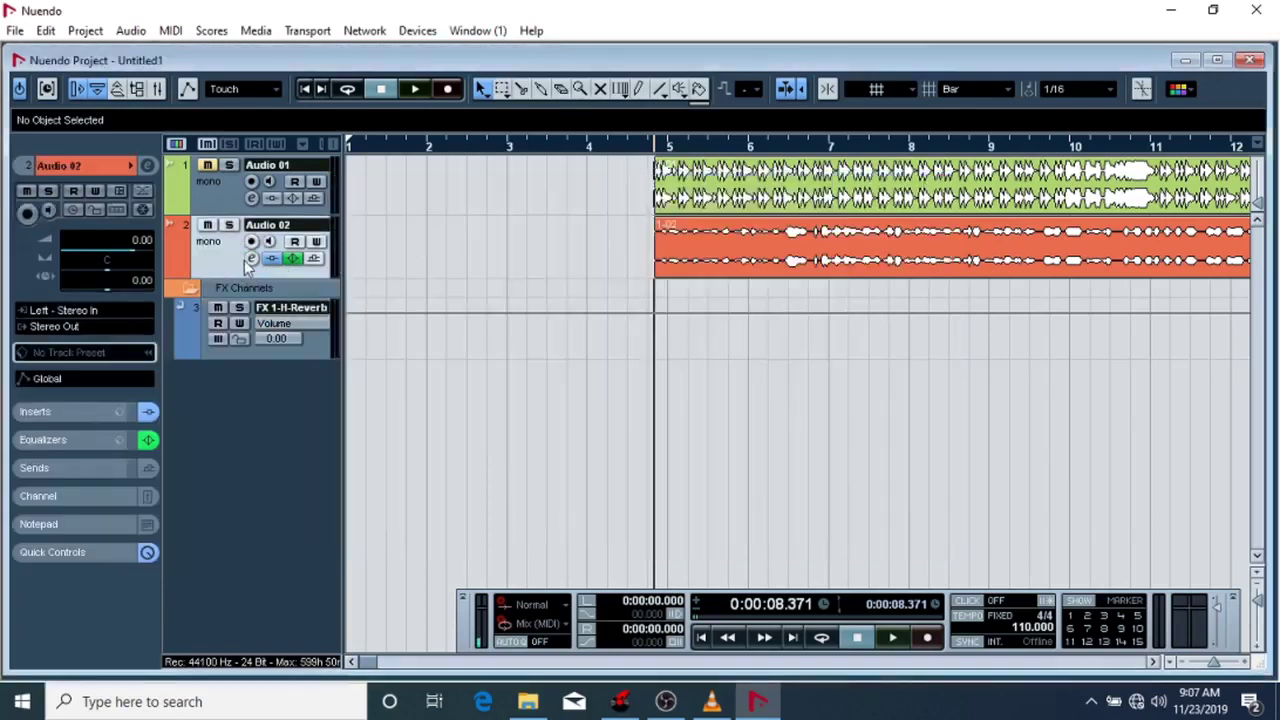
{"action": "left_click", "coordinate": [257, 260]}
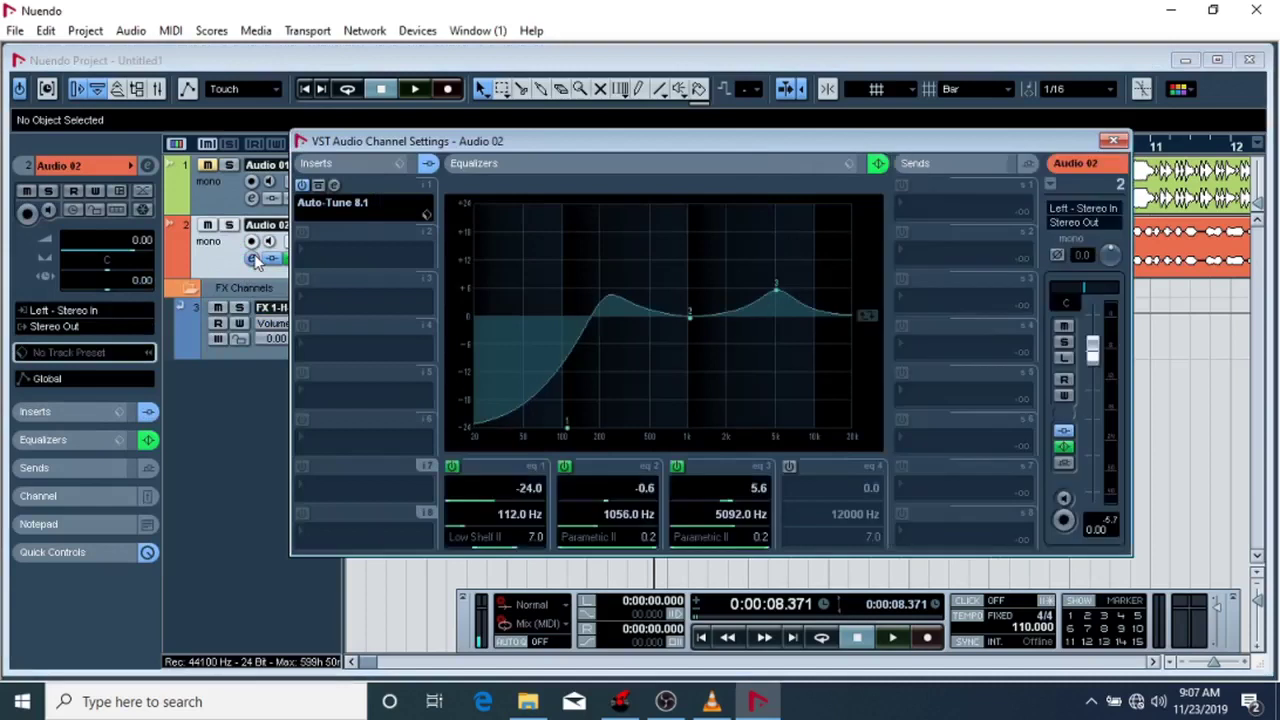
{"action": "left_click", "coordinate": [907, 208]}
{"action": "left_click", "coordinate": [932, 251]}
{"action": "left_click", "coordinate": [901, 186]}
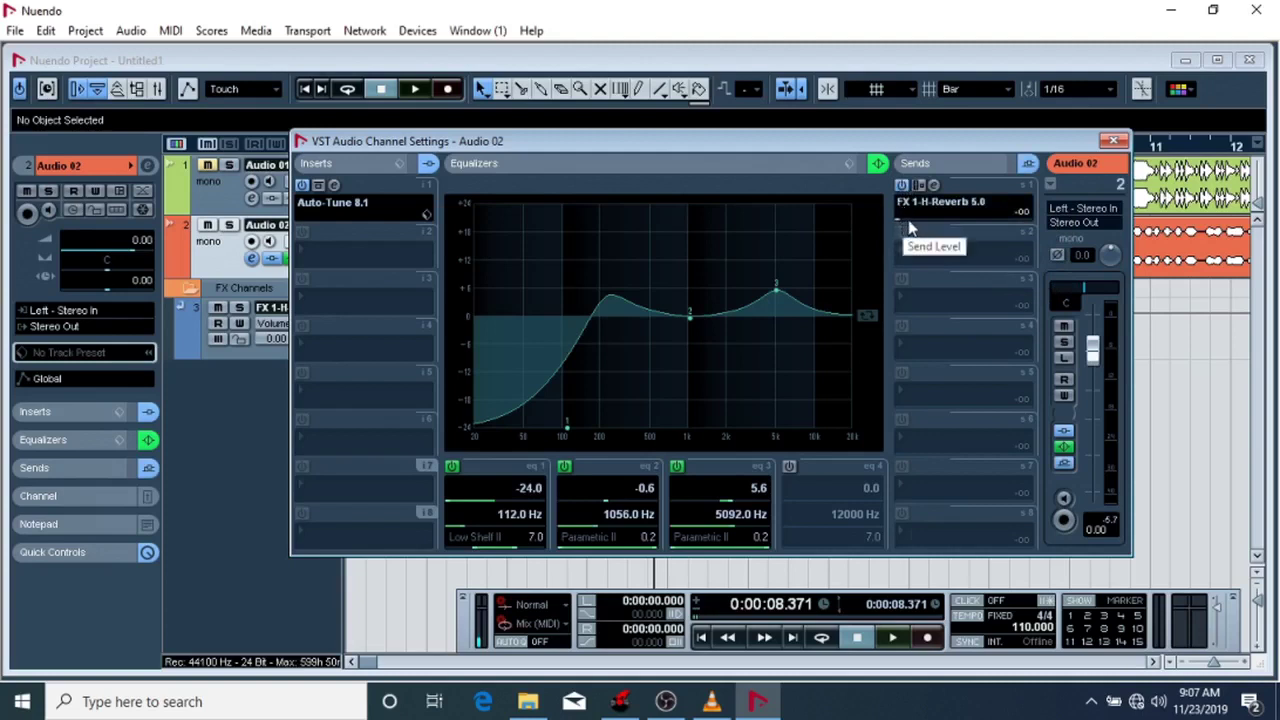
Step: Set the H-Reverb send level on Audio 02 to -30.32 dB while auditioning the vocal, and stop playback
{"action": "key", "text": "space"}
{"action": "key", "text": "space"}
{"action": "key", "text": "space"}
{"action": "left_click_drag", "start_coordinate": [906, 217], "coordinate": [940, 218]}
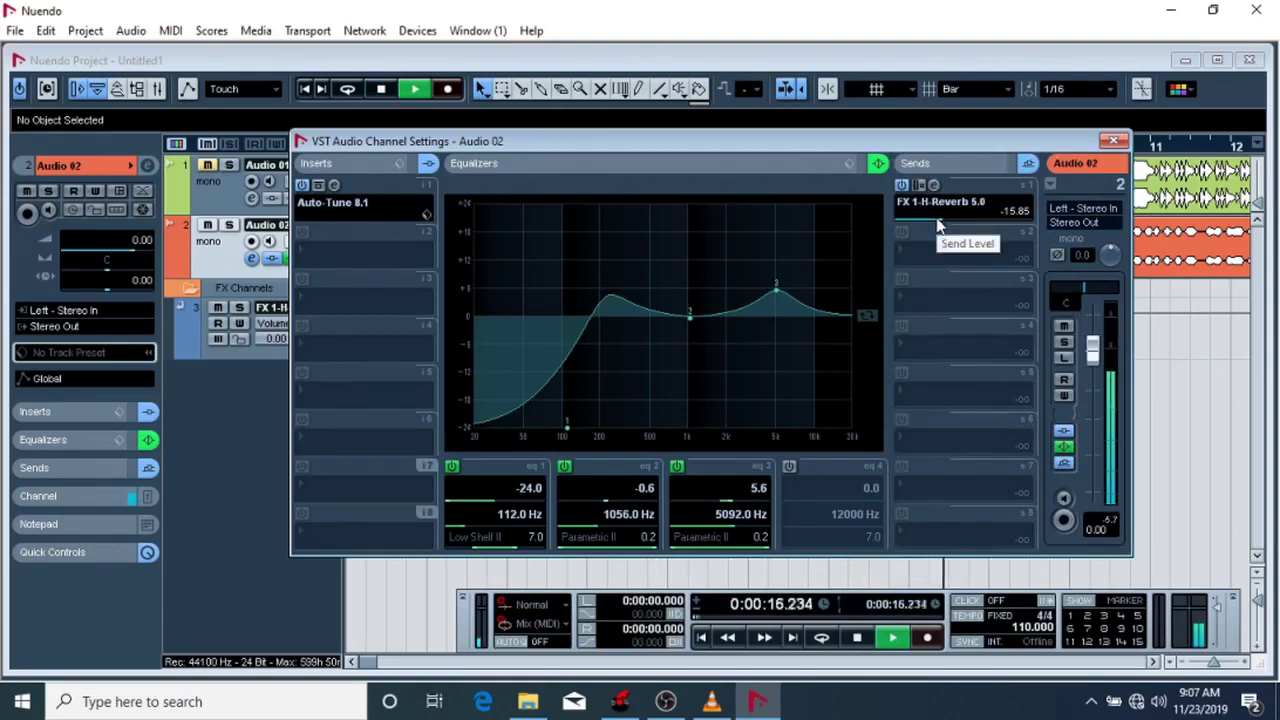
{"action": "left_click_drag", "start_coordinate": [937, 222], "coordinate": [920, 218]}
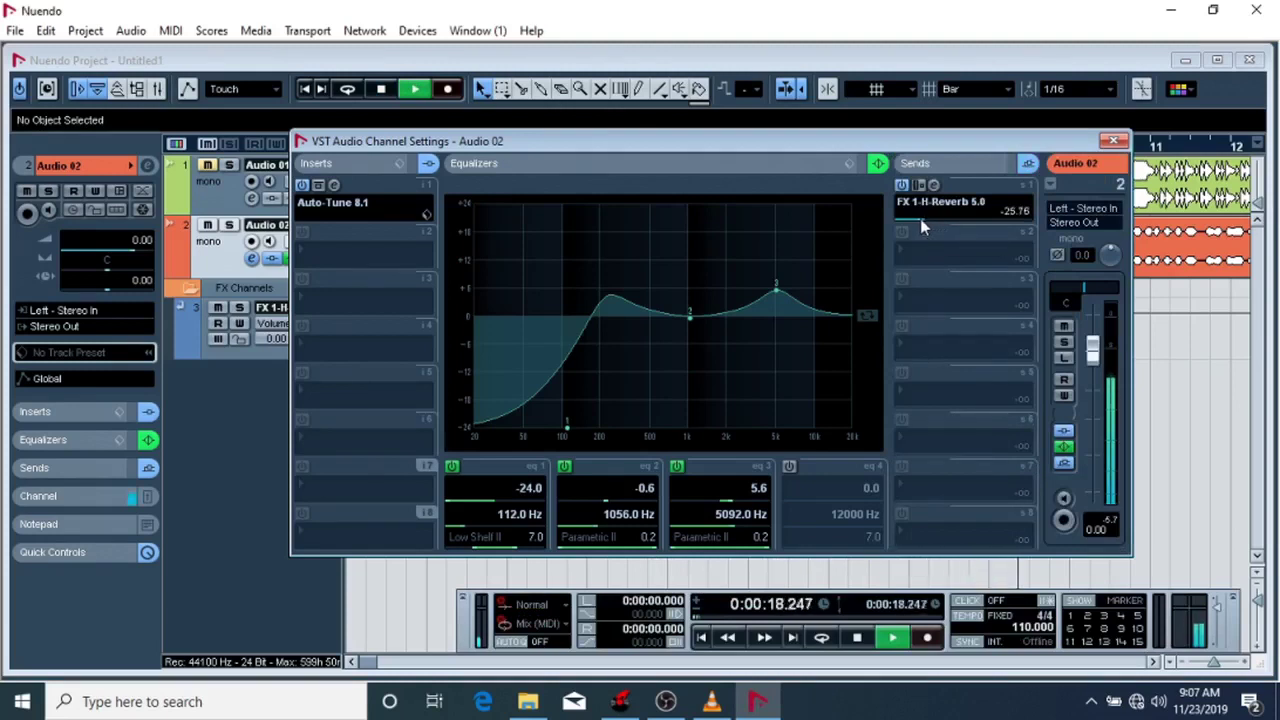
{"action": "key", "text": "space"}
{"action": "key", "text": "space"}
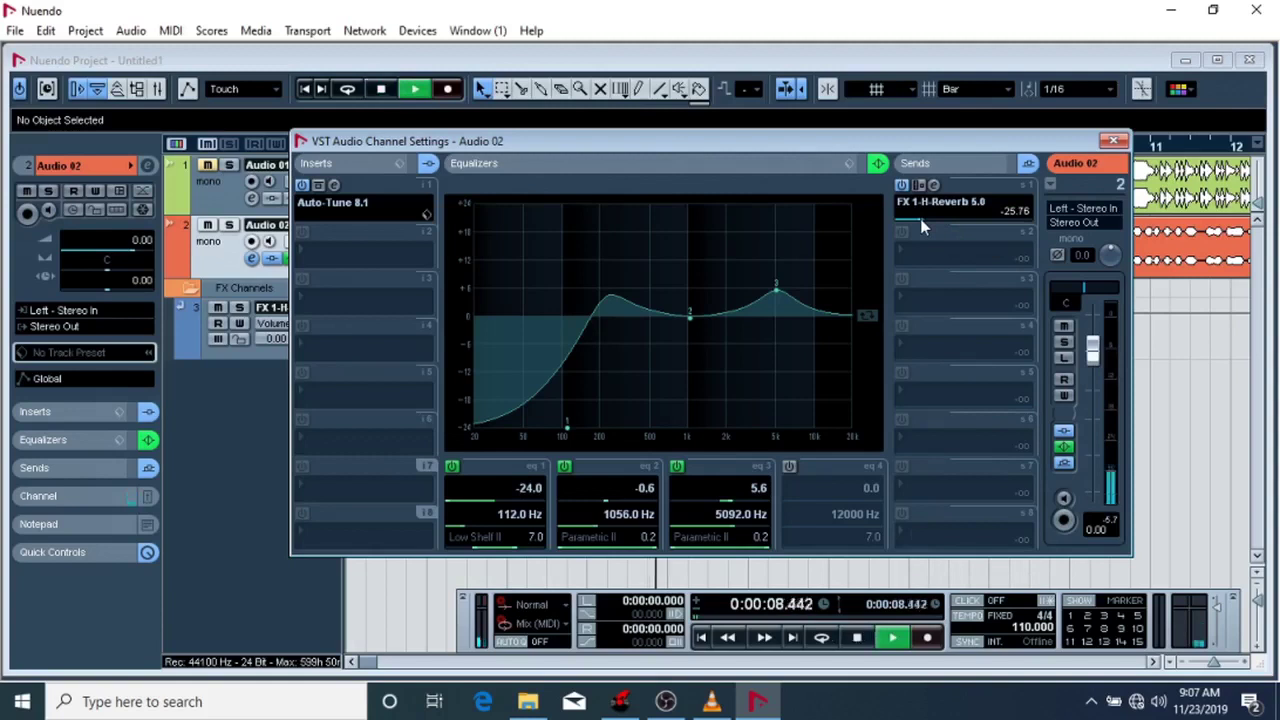
{"action": "key", "text": "space"}
{"action": "key", "text": "space"}
{"action": "left_click_drag", "start_coordinate": [920, 218], "coordinate": [916, 219]}
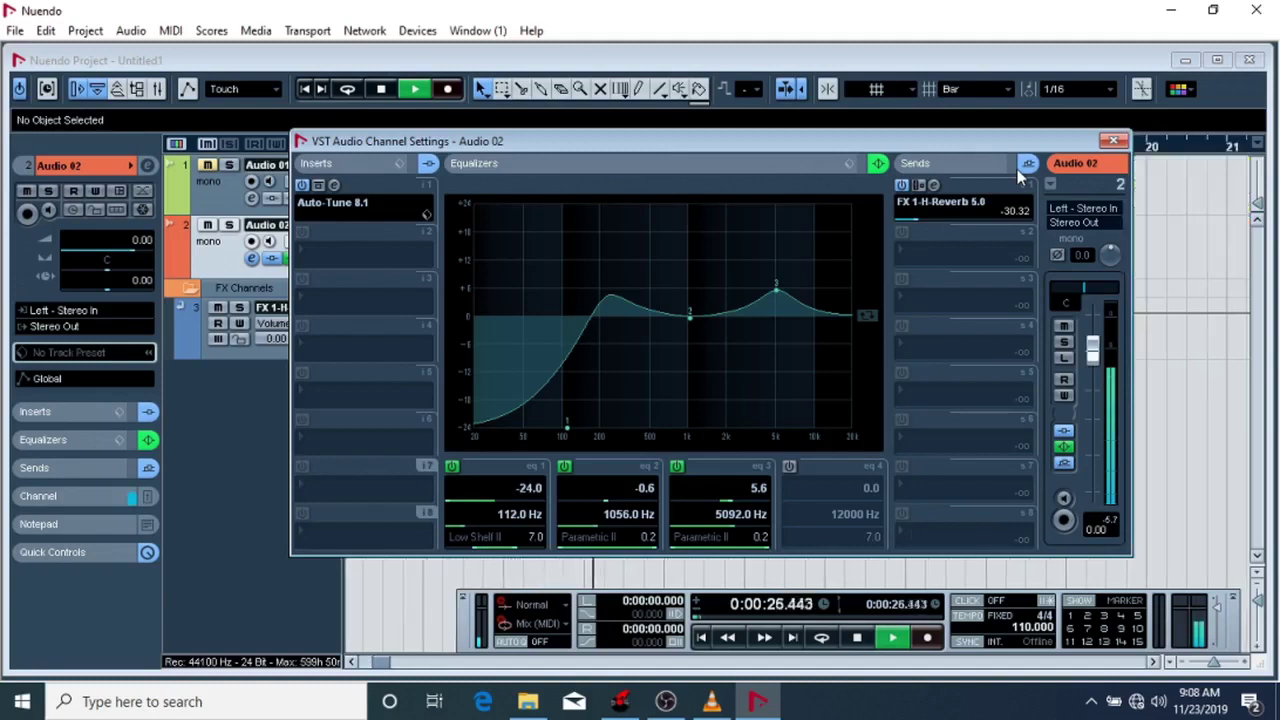
{"action": "key", "text": "space"}
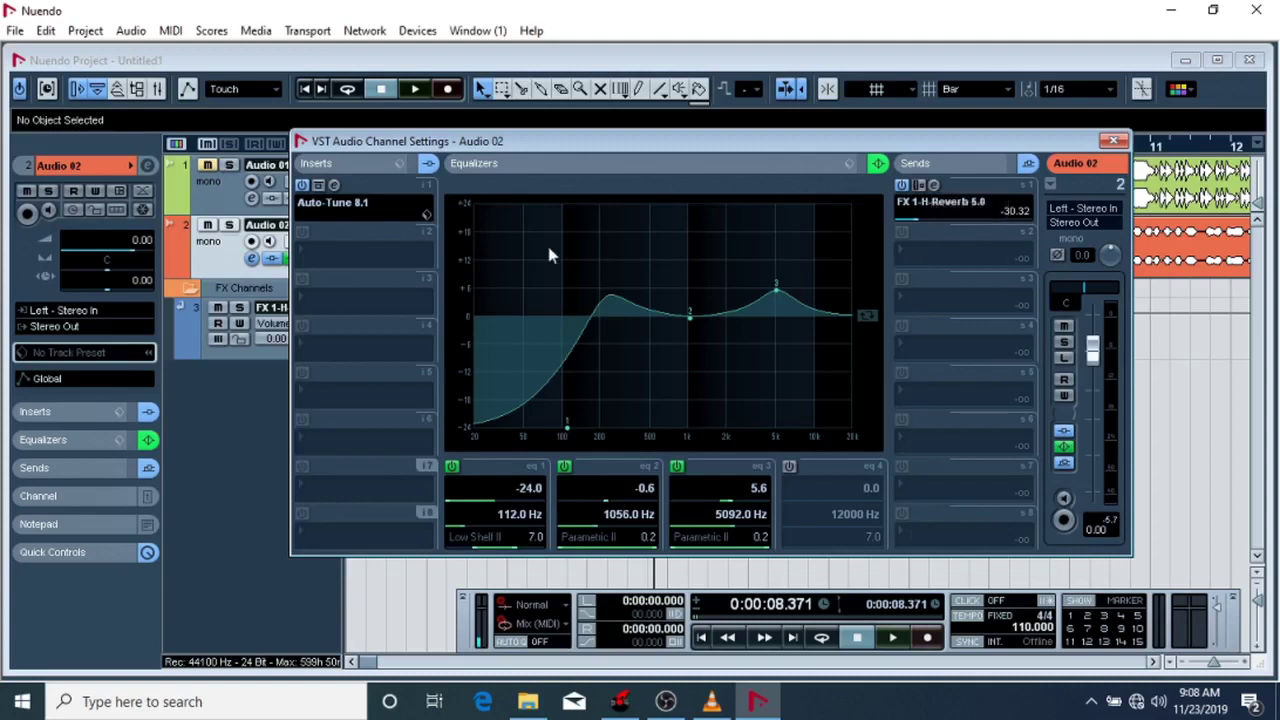
{"action": "left_click", "coordinate": [330, 273]}
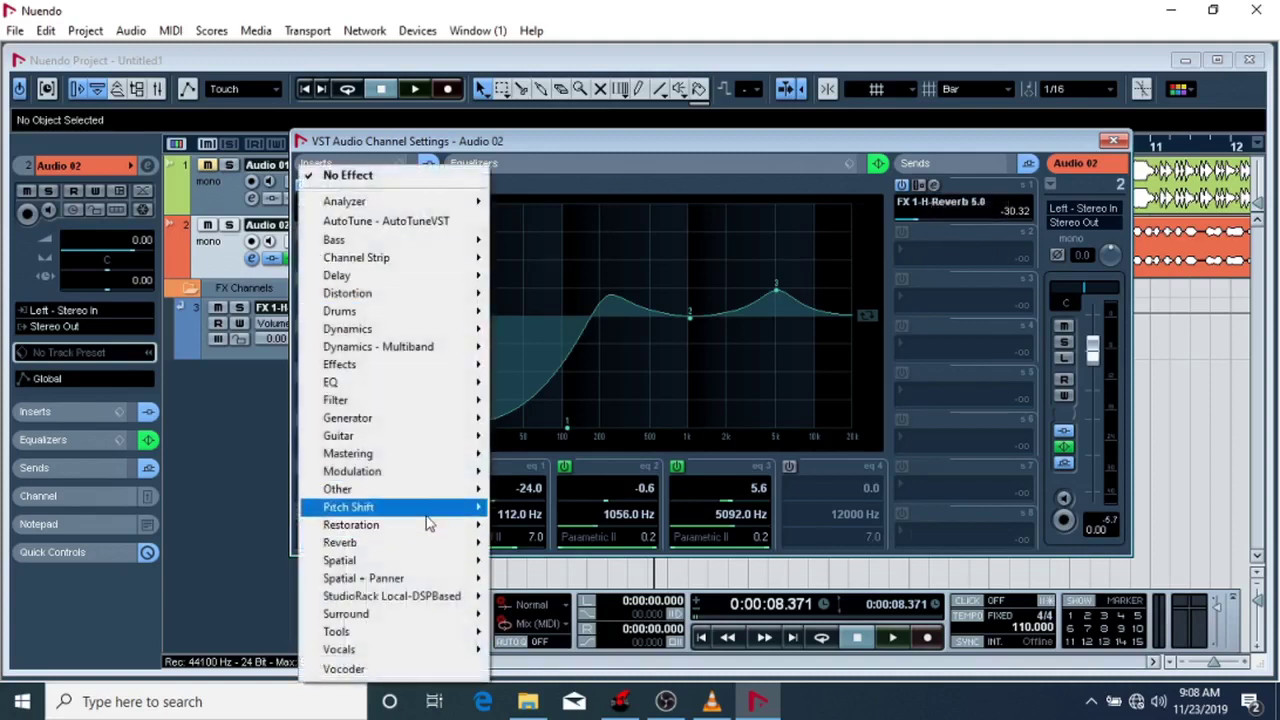
{"action": "mouse_move", "coordinate": [432, 518]}
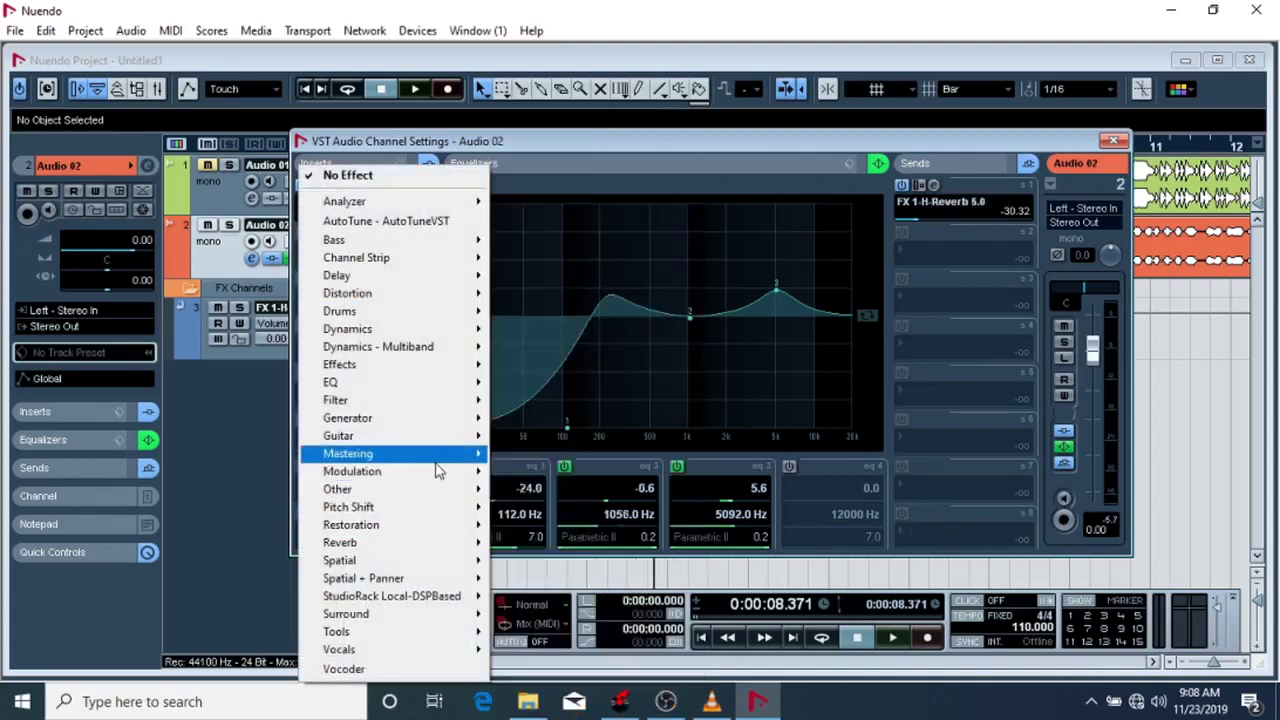
{"action": "mouse_move", "coordinate": [441, 547]}
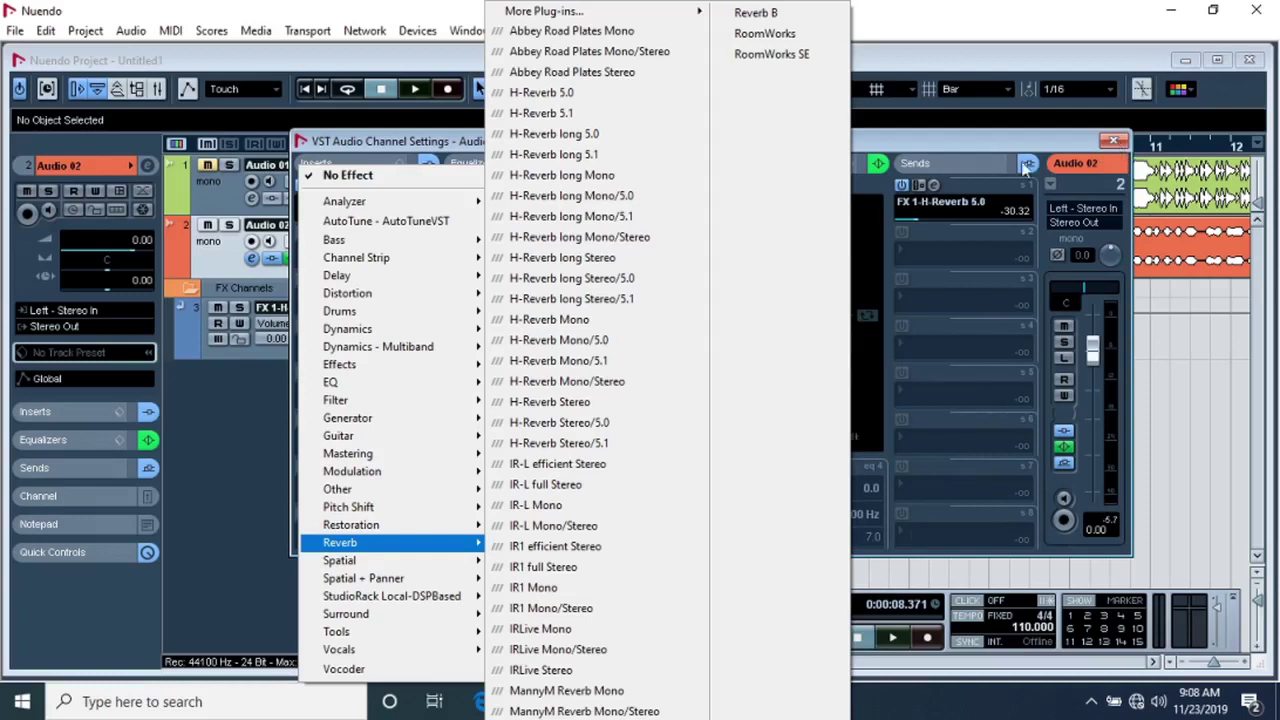
{"action": "left_click", "coordinate": [995, 143]}
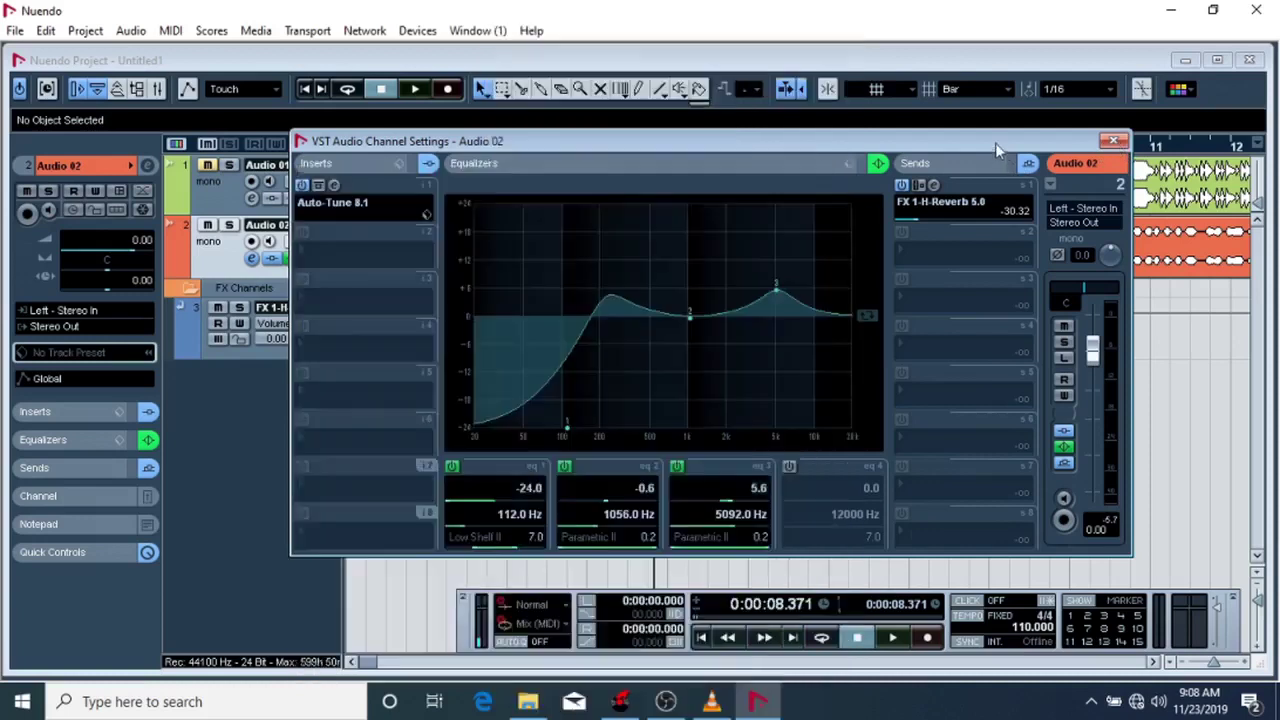
Step: Open the H-Reverb 5.0 plug-in from the send to review its settings, play the vocal briefly, and close it
{"action": "left_click", "coordinate": [948, 200]}
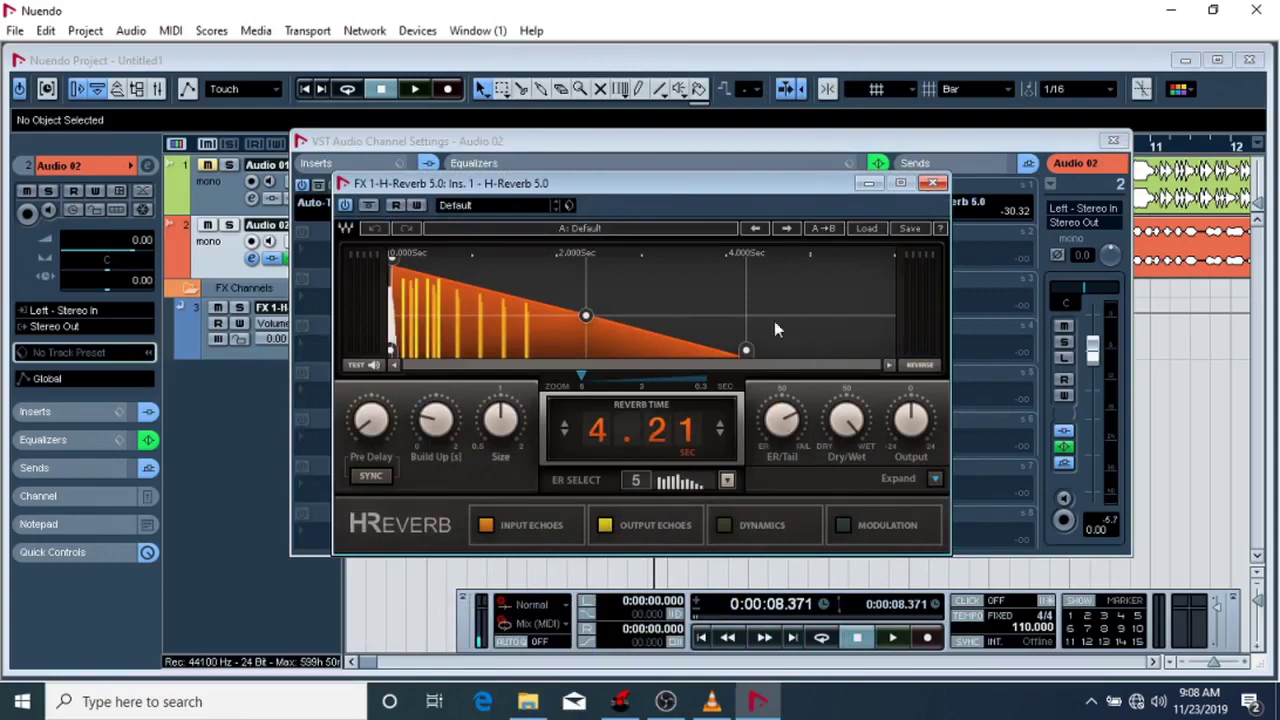
{"action": "key", "text": "space"}
{"action": "key", "text": "space"}
{"action": "left_click", "coordinate": [927, 186]}
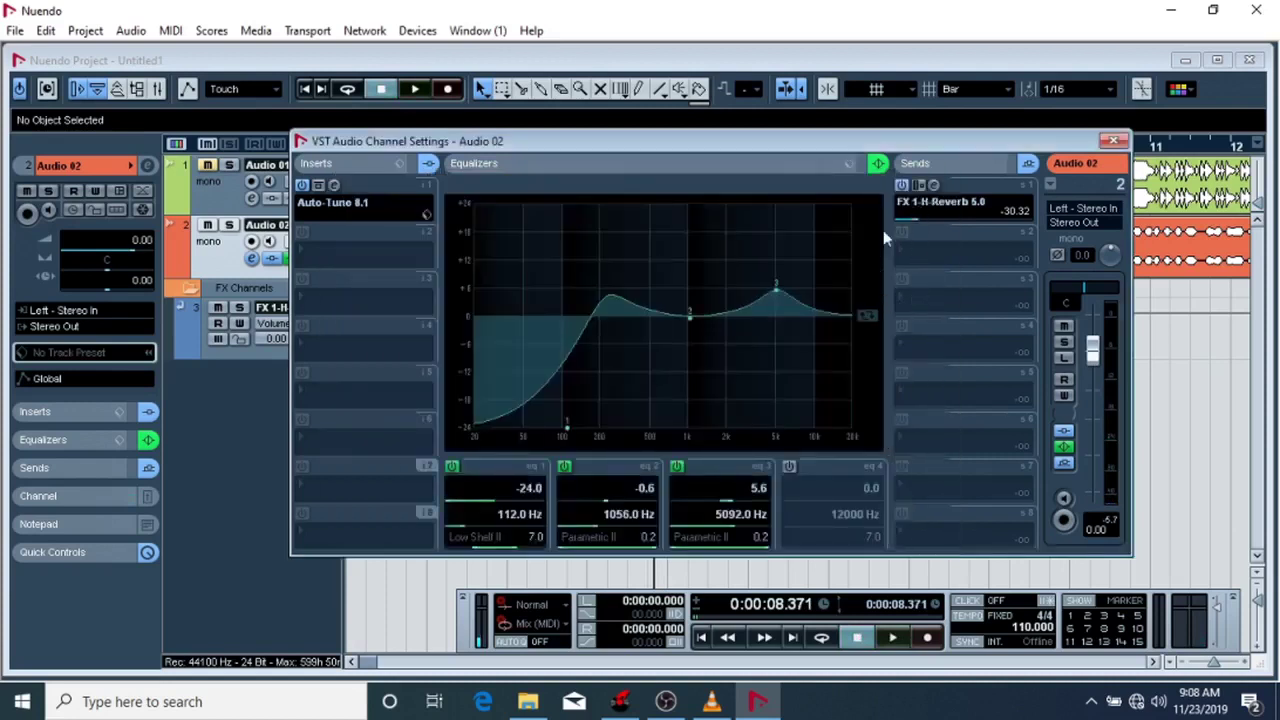
Step: Load the PingPongDelay plug-in into the second insert slot of Audio 02 and apply its Vocal Delay preset
{"action": "left_click", "coordinate": [322, 262]}
{"action": "mouse_move", "coordinate": [410, 280]}
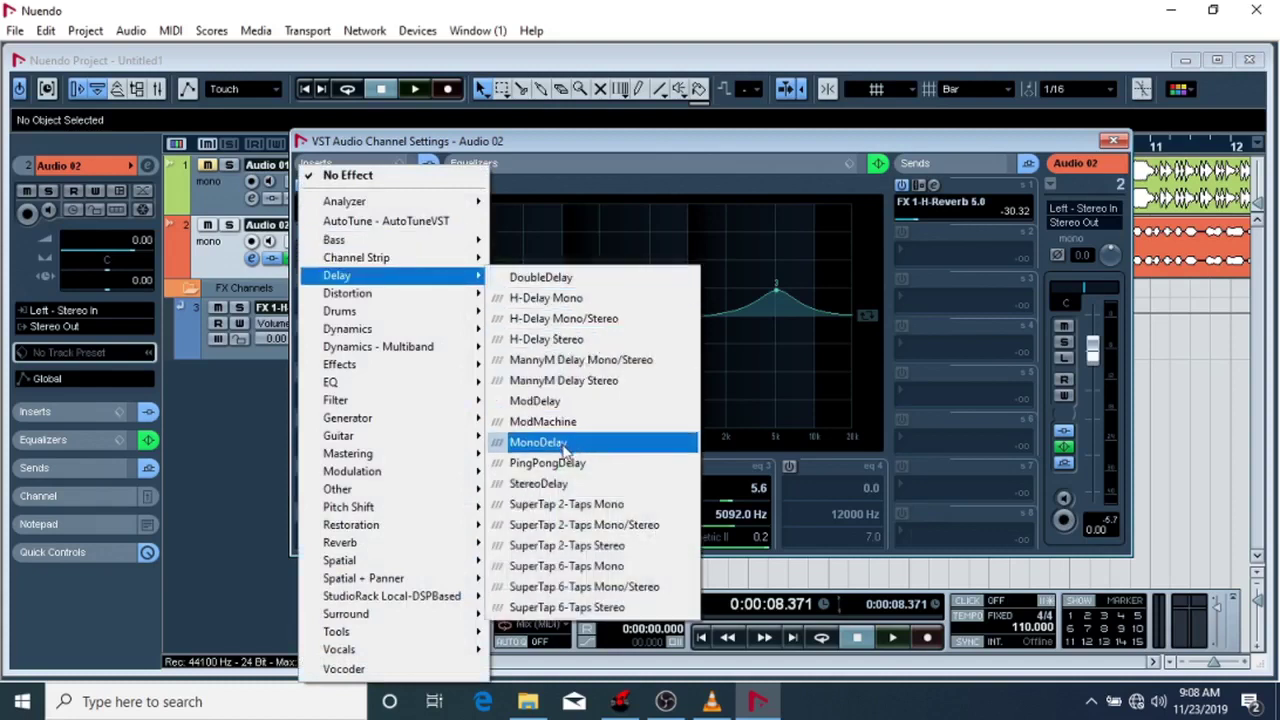
{"action": "left_click", "coordinate": [556, 463]}
{"action": "left_click", "coordinate": [608, 318]}
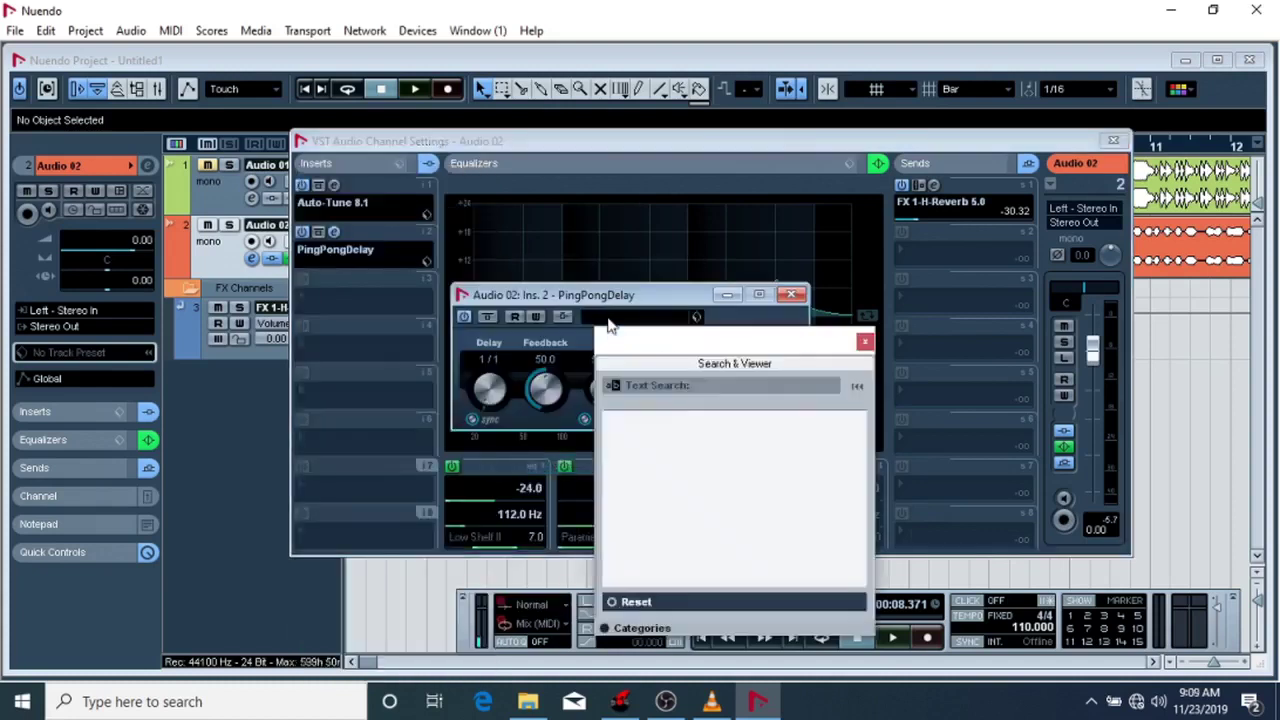
{"action": "double_click", "coordinate": [650, 534]}
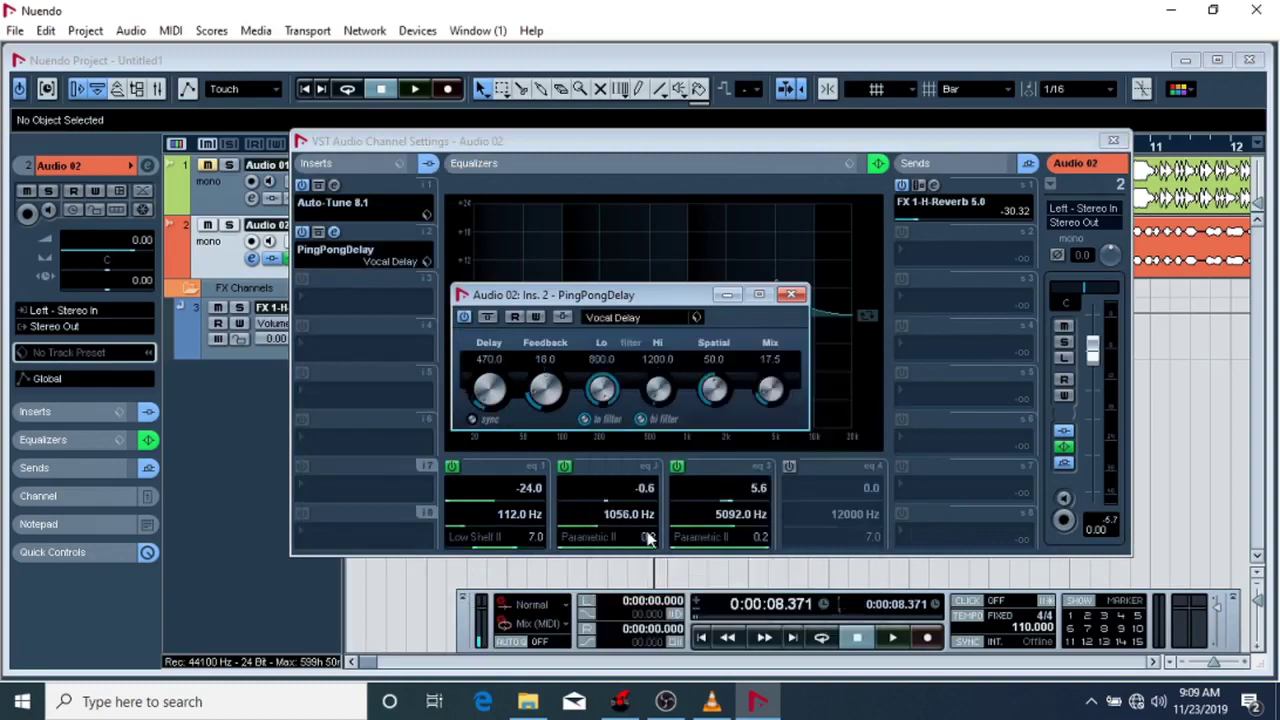
Step: Enable tempo sync for the PingPongDelay on Audio 02 and audition the vocal with the synced delay
{"action": "key", "text": "space"}
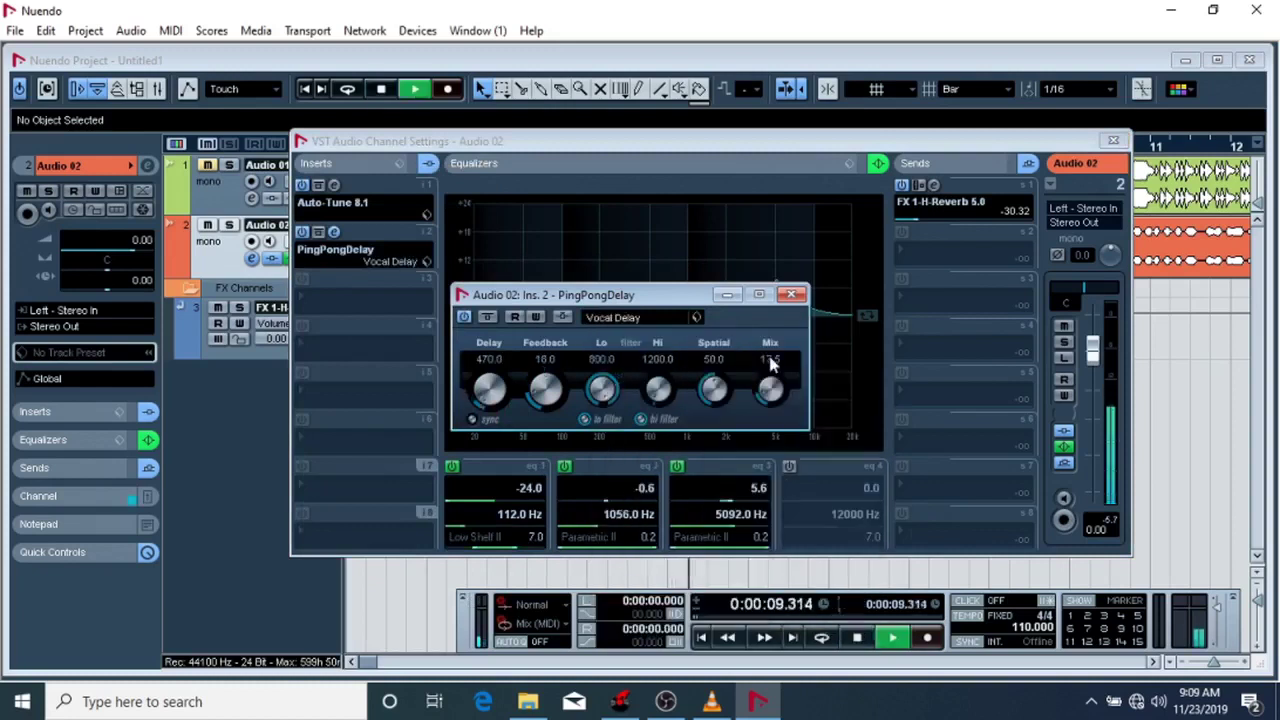
{"action": "left_click", "coordinate": [470, 420]}
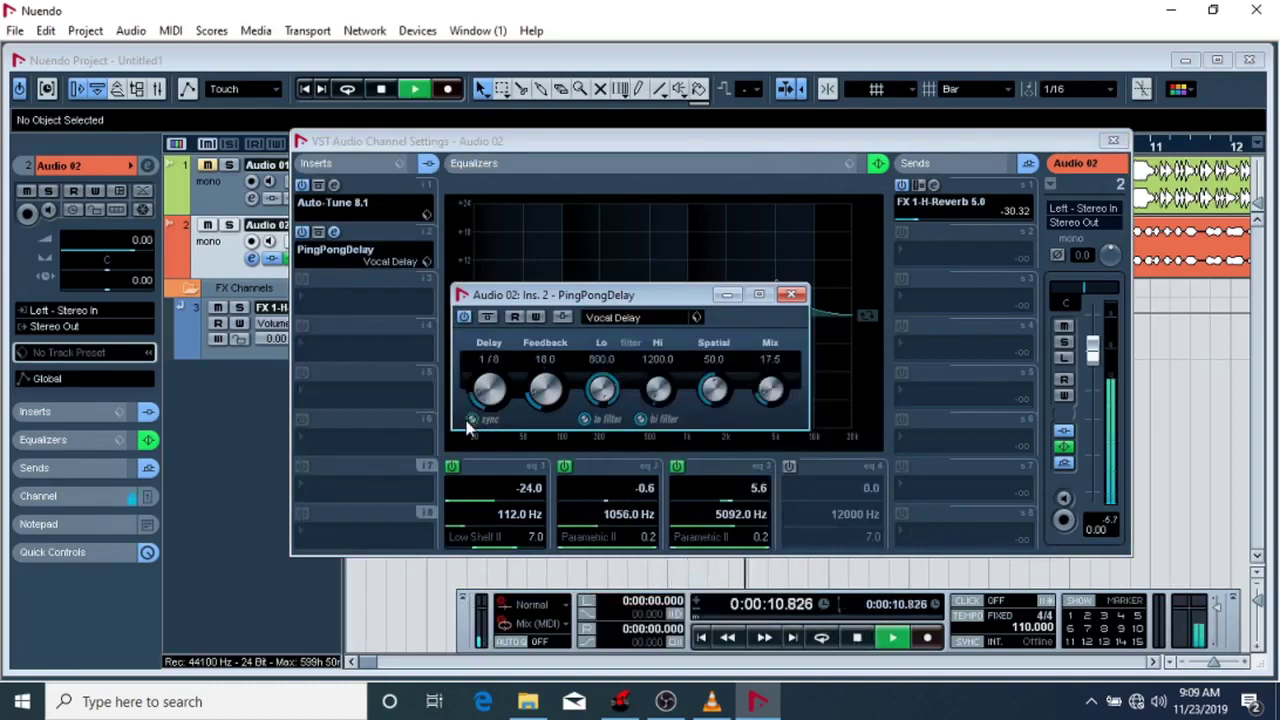
{"action": "left_click", "coordinate": [493, 360]}
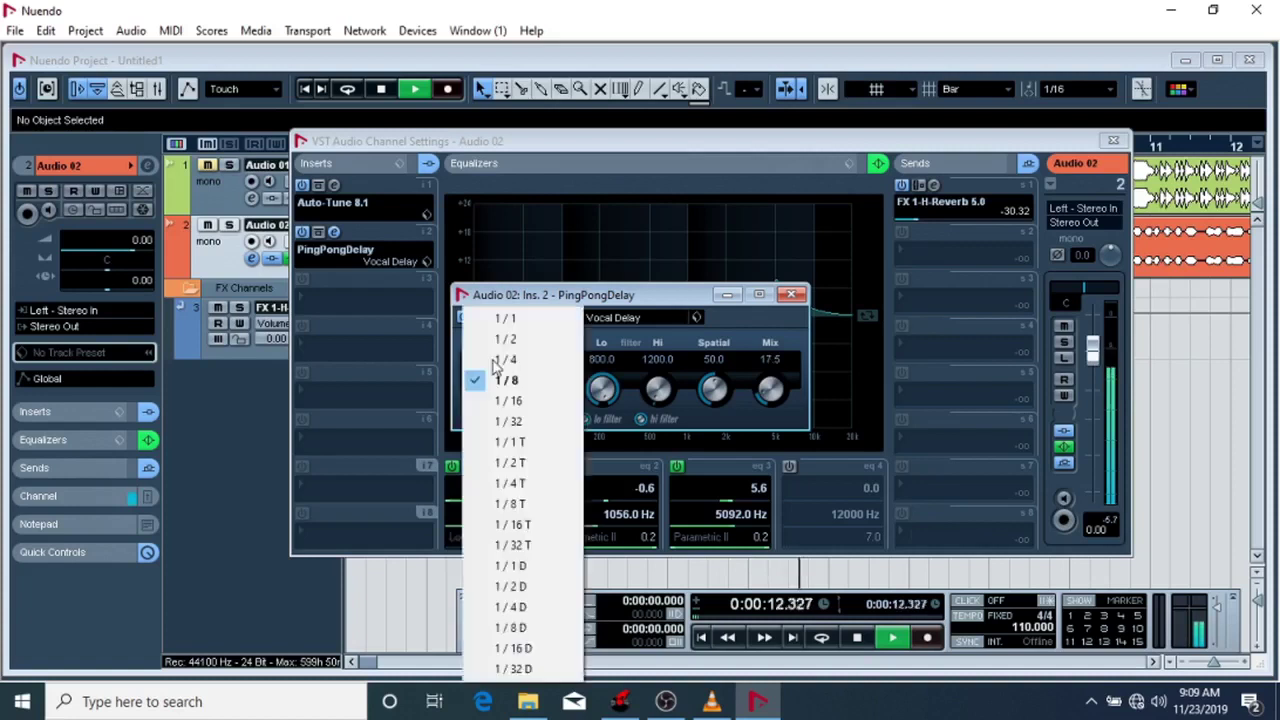
{"action": "left_click", "coordinate": [563, 305]}
{"action": "key", "text": "space"}
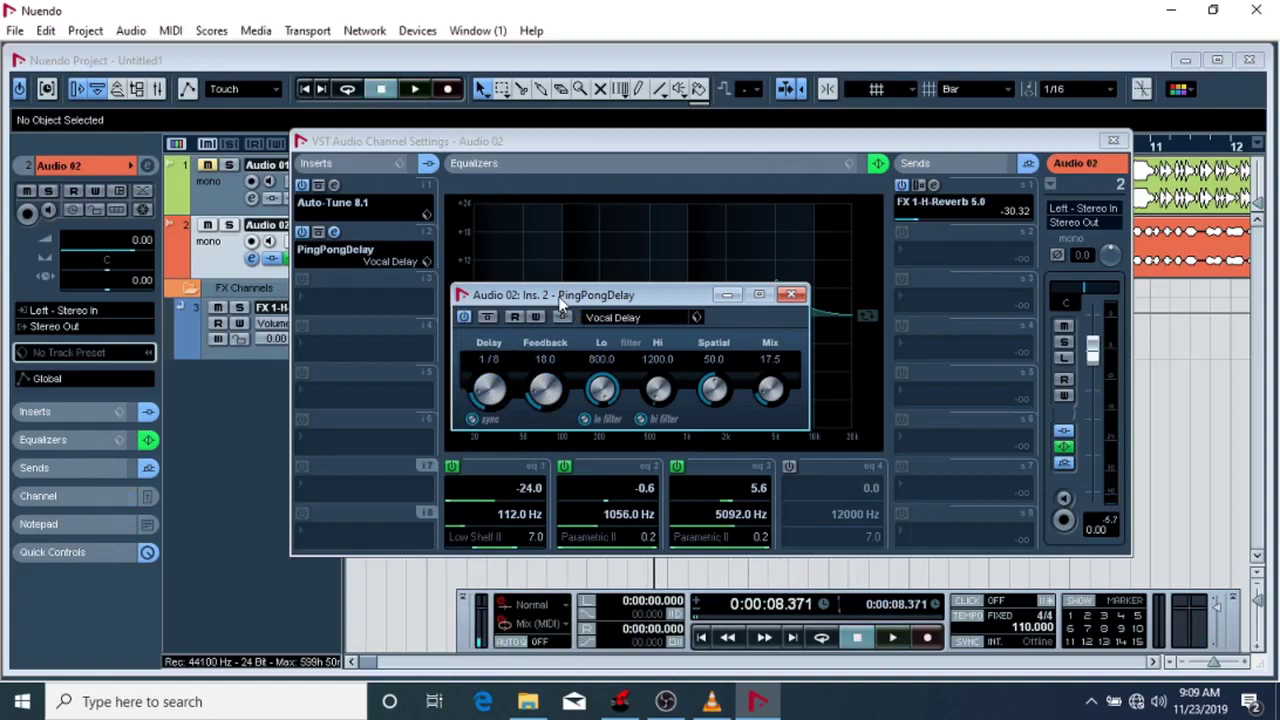
{"action": "key", "text": "space"}
{"action": "left_click", "coordinate": [493, 362]}
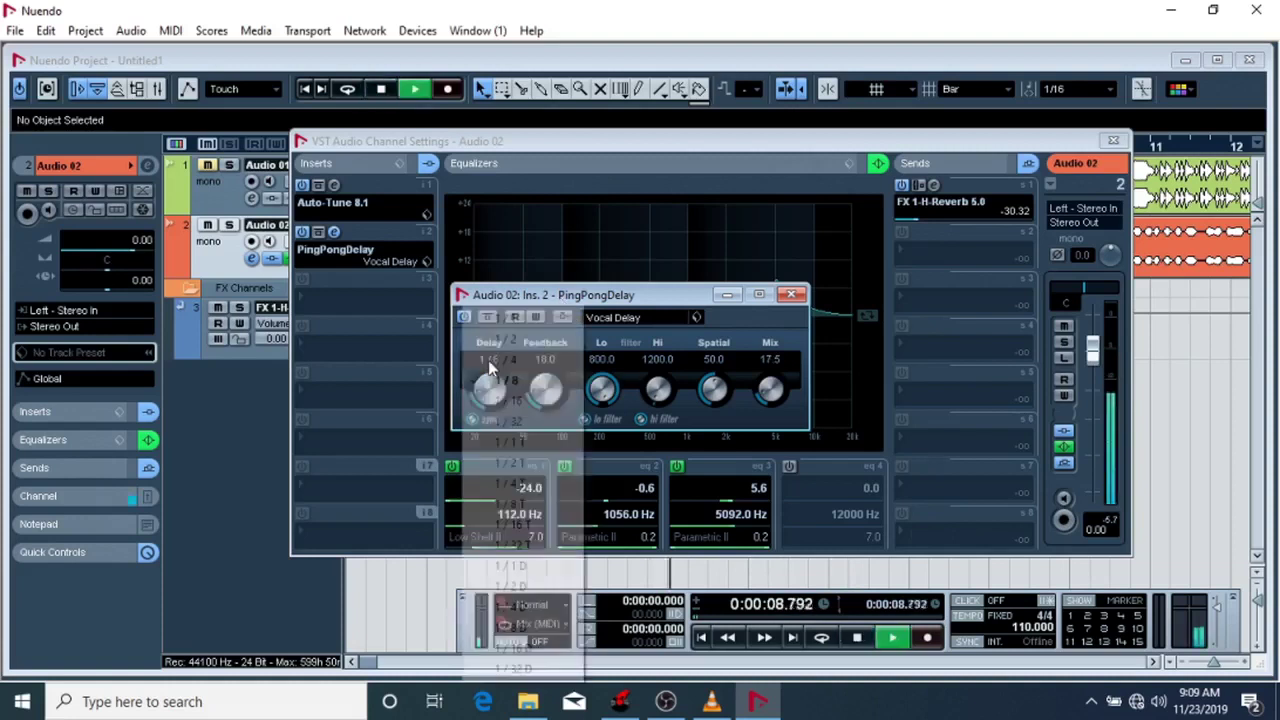
{"action": "key", "text": "space"}
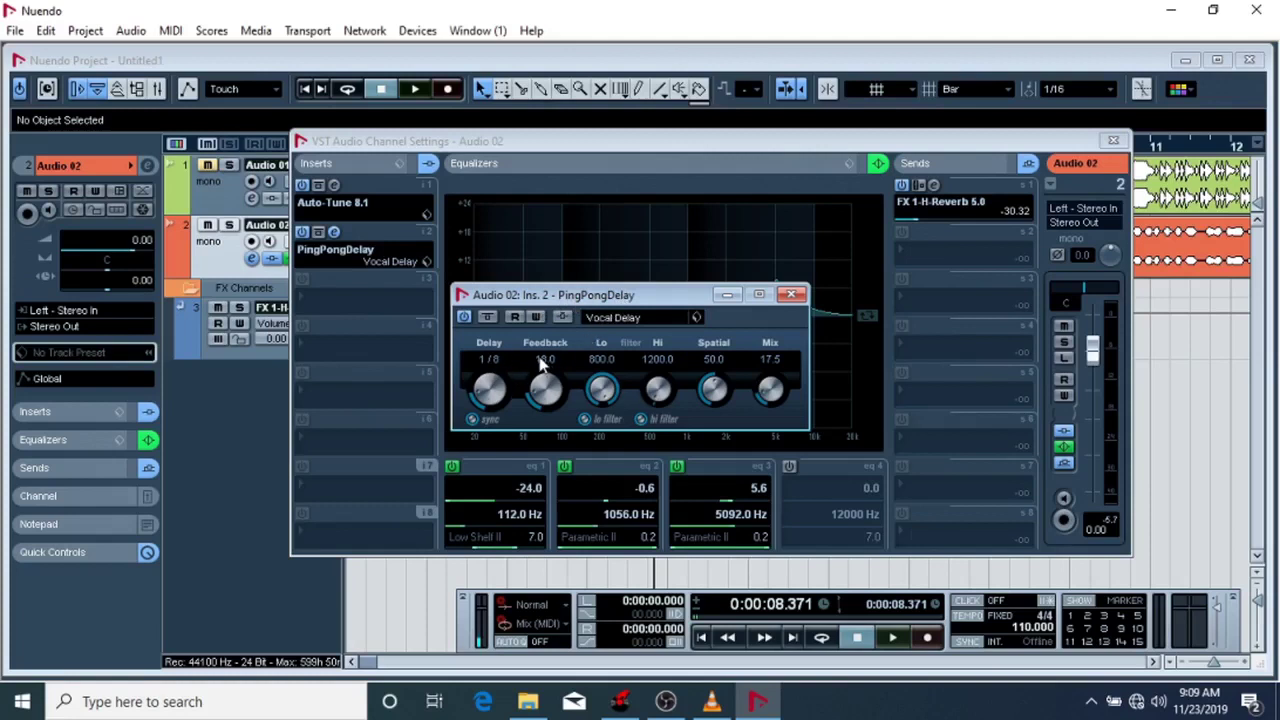
Step: Set the PingPongDelay time to 1/16 and its mix to 20 while the vocal plays
{"action": "key", "text": "space"}
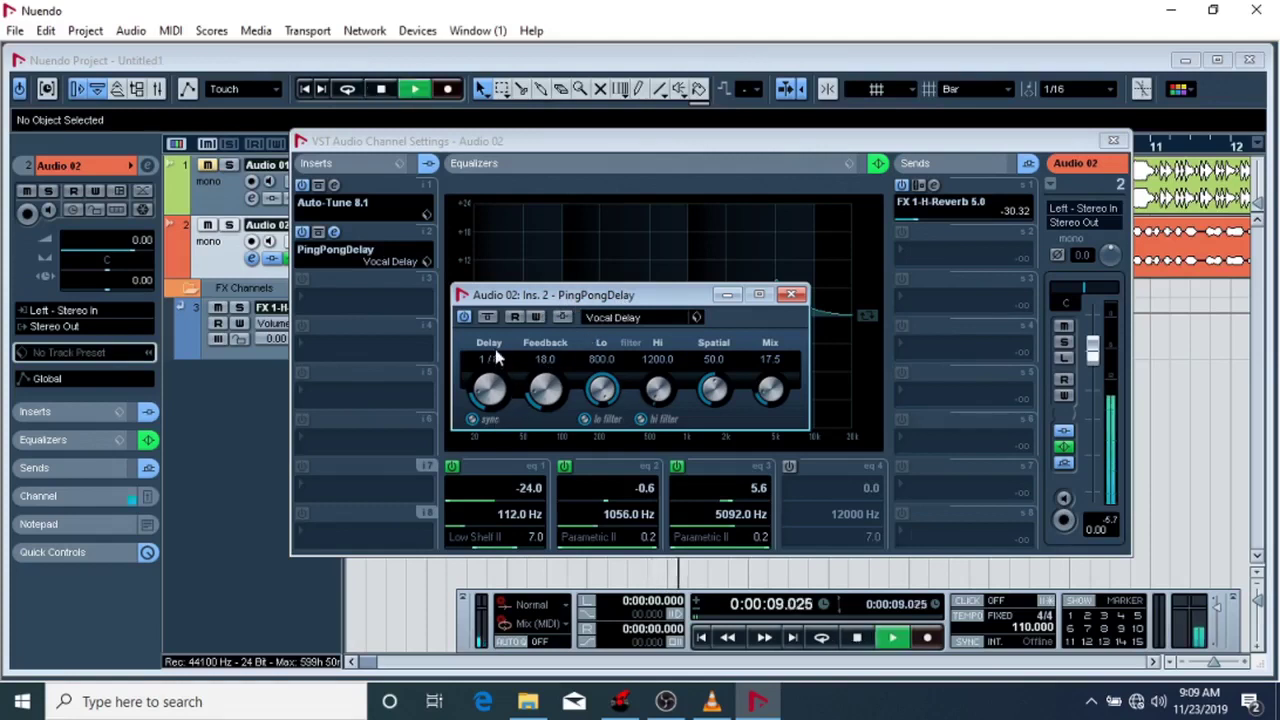
{"action": "left_click", "coordinate": [489, 359]}
{"action": "left_click", "coordinate": [505, 400]}
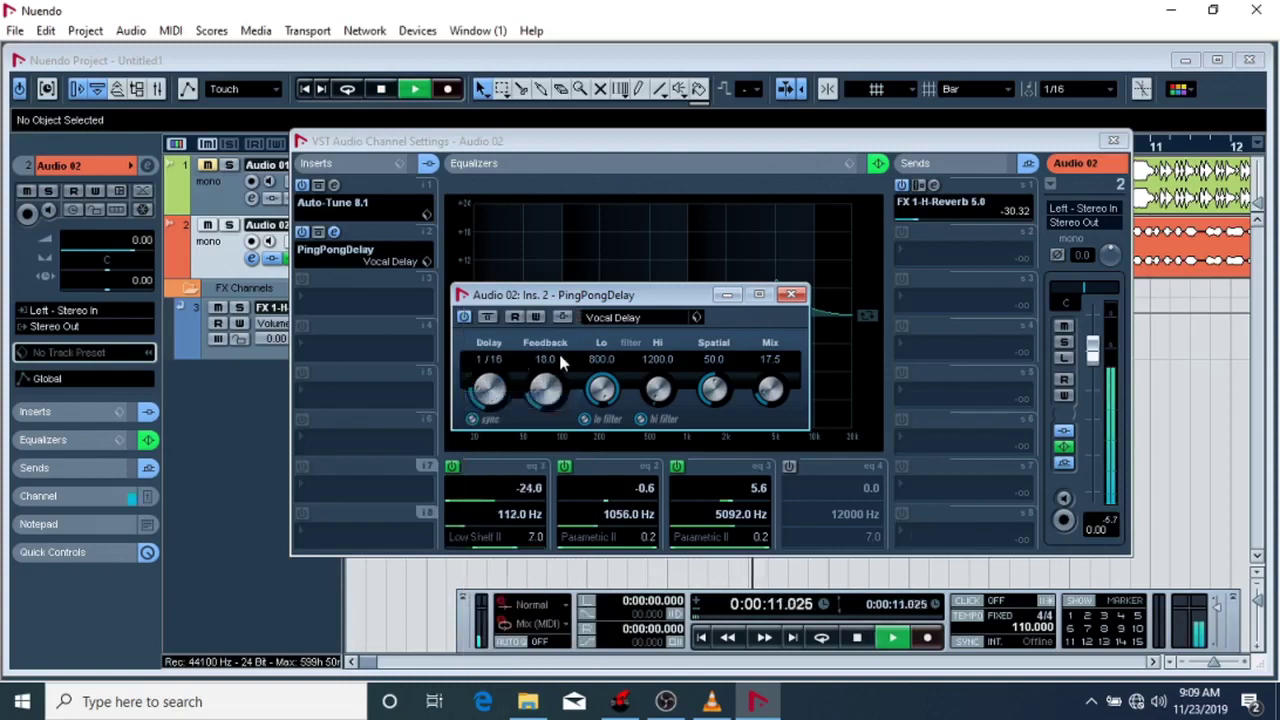
{"action": "left_click", "coordinate": [769, 360]}
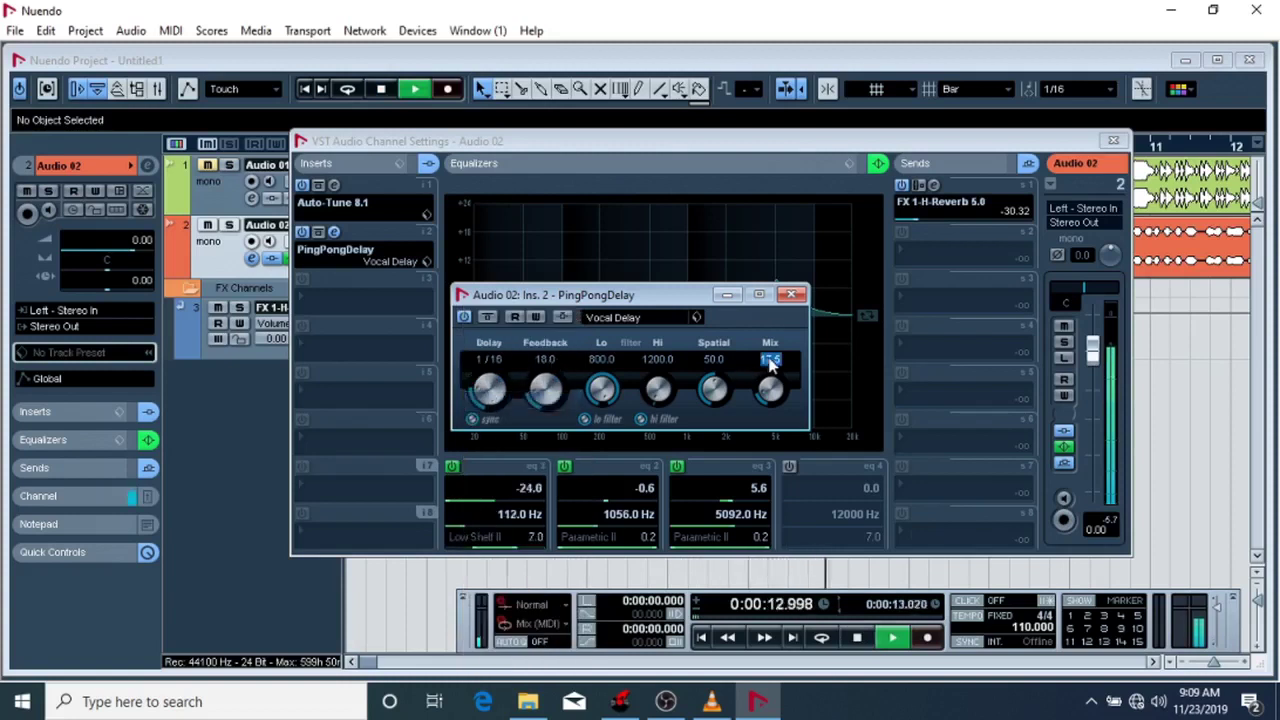
{"action": "type", "text": "20"}
{"action": "key", "text": "Return"}
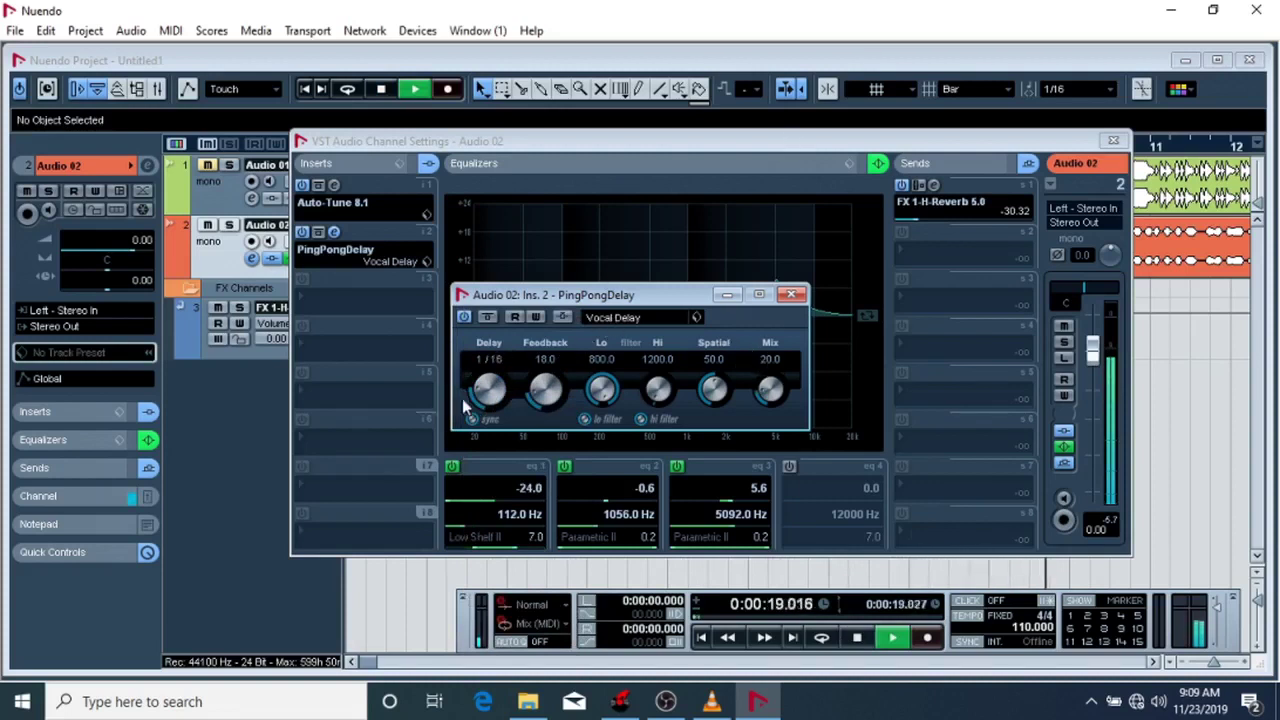
Step: Try PingPongDelay times of 1/8 T, 1/32 D and 1/4, auditioning the vocal between changes
{"action": "left_click_drag", "start_coordinate": [475, 389], "coordinate": [490, 368]}
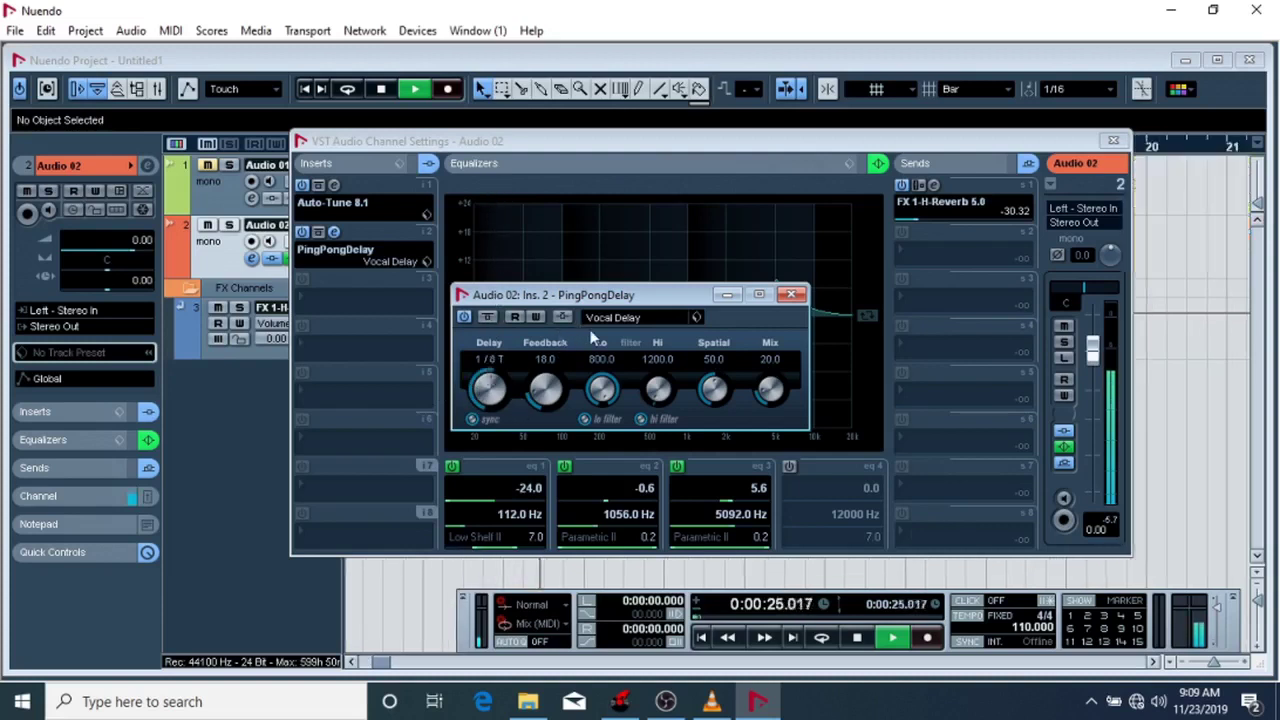
{"action": "key", "text": "space"}
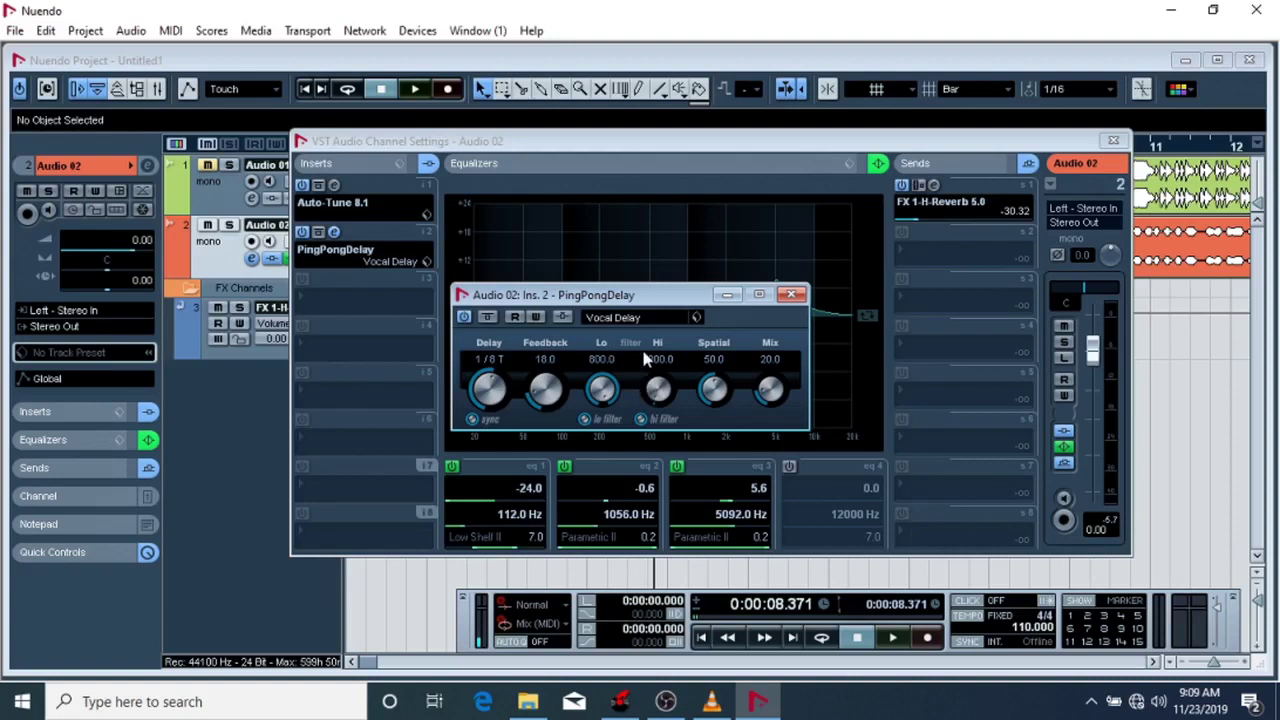
{"action": "left_click", "coordinate": [489, 360]}
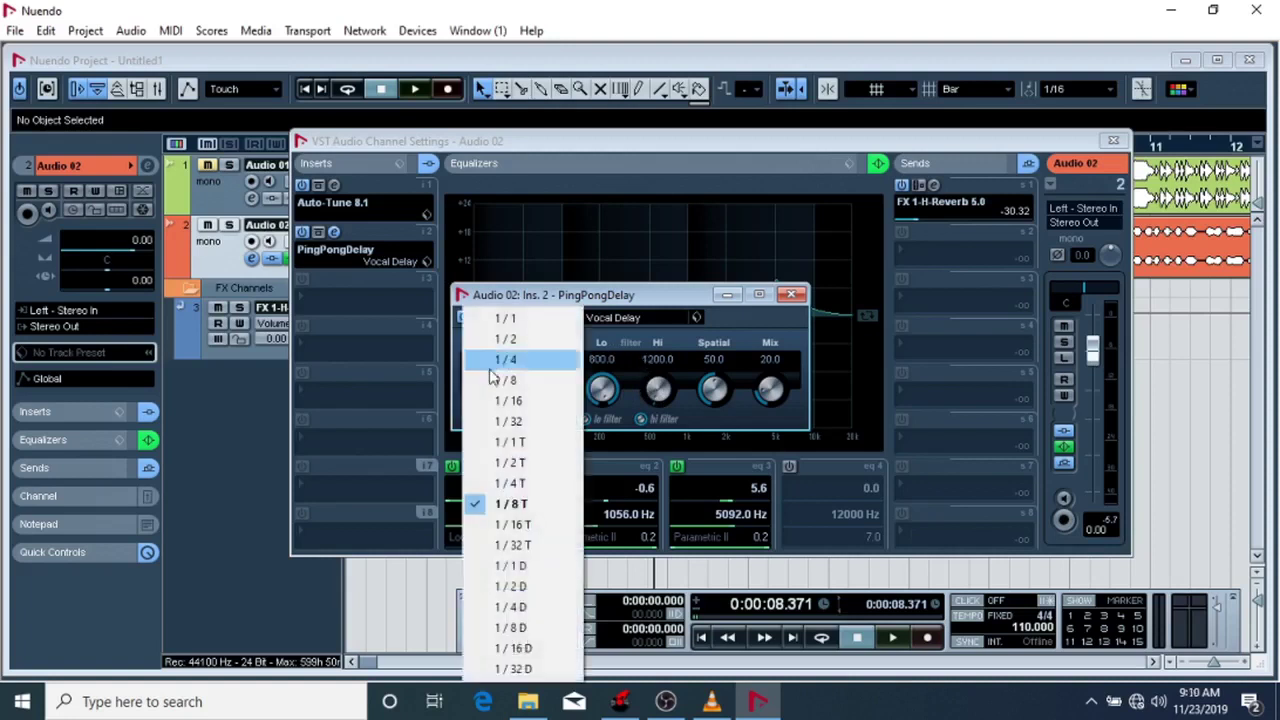
{"action": "left_click", "coordinate": [527, 669]}
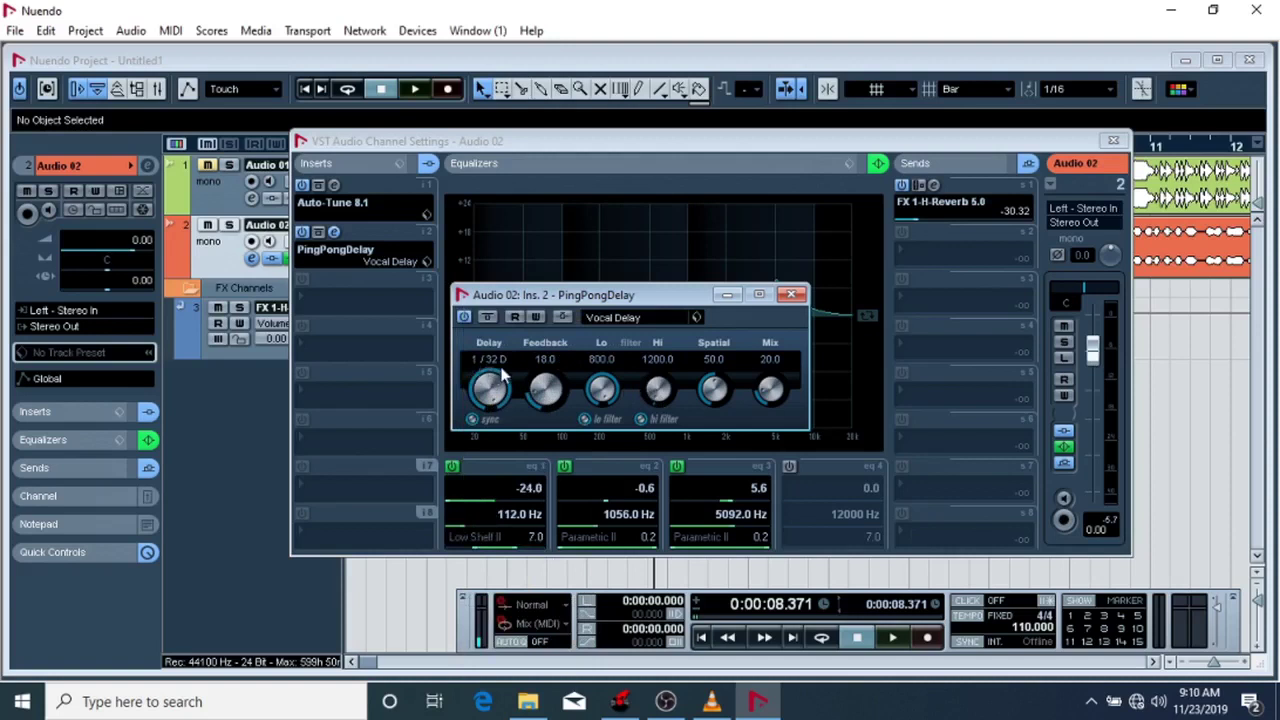
{"action": "key", "text": "space"}
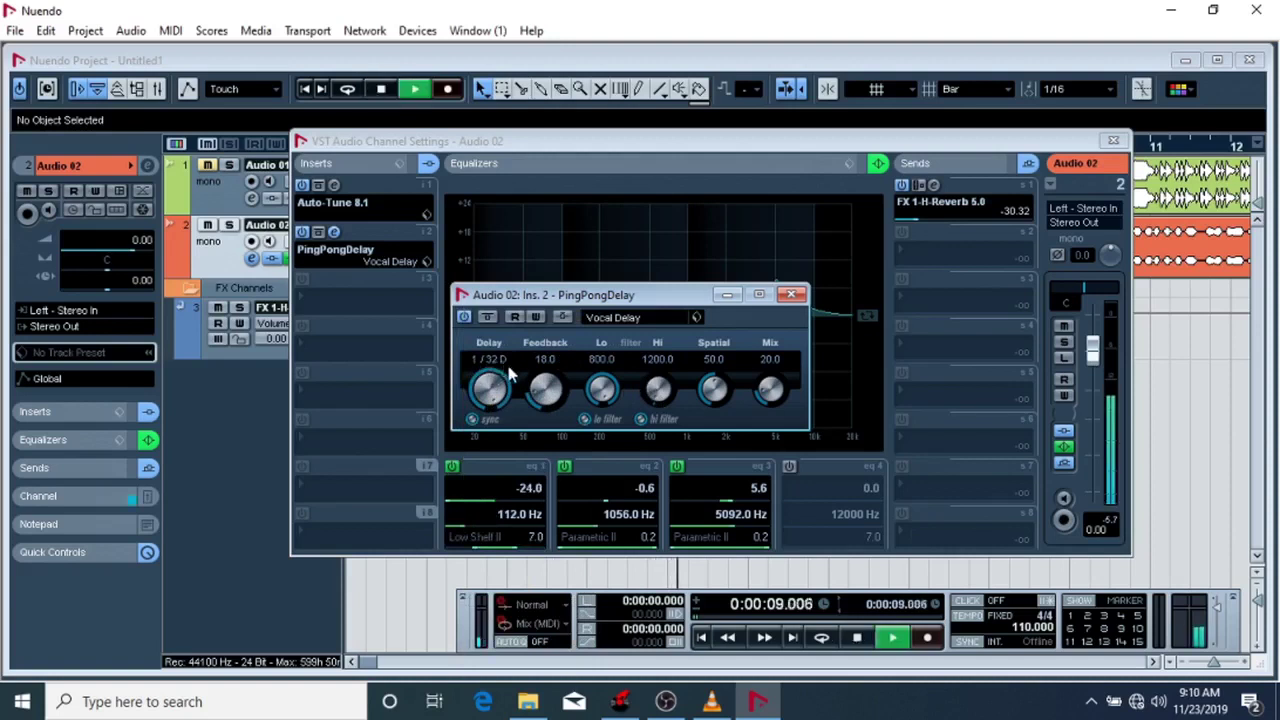
{"action": "key", "text": "space"}
{"action": "left_click", "coordinate": [490, 357]}
{"action": "left_click", "coordinate": [490, 359]}
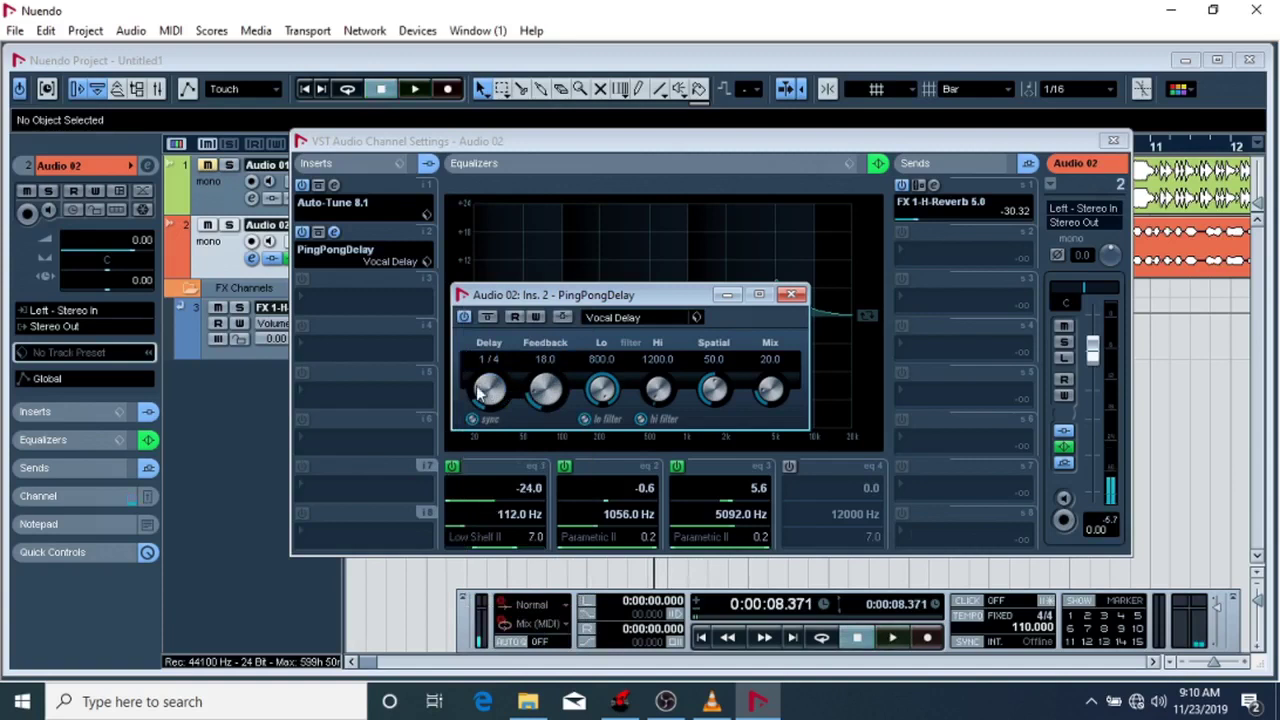
Step: Set the PingPongDelay time to 1/8 D, audition the vocal, and close the plug-in
{"action": "left_click", "coordinate": [490, 360]}
{"action": "left_click", "coordinate": [540, 627]}
{"action": "key", "text": "space"}
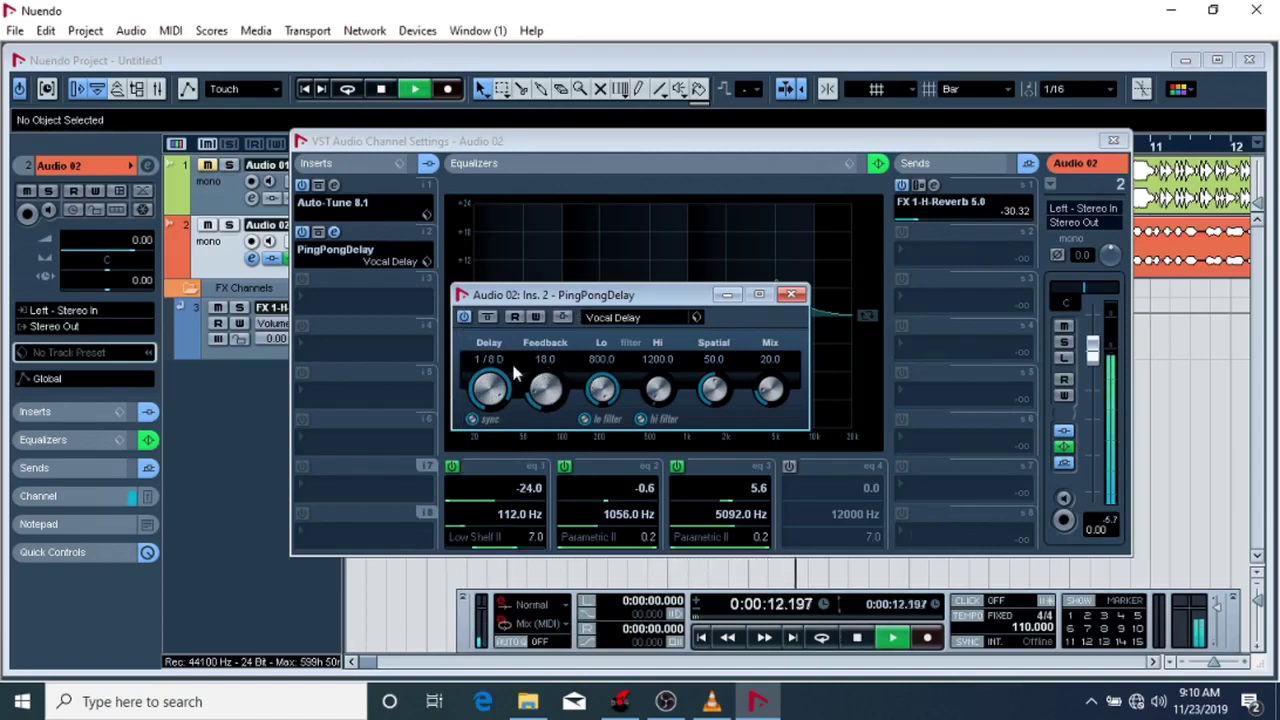
{"action": "key", "text": "space"}
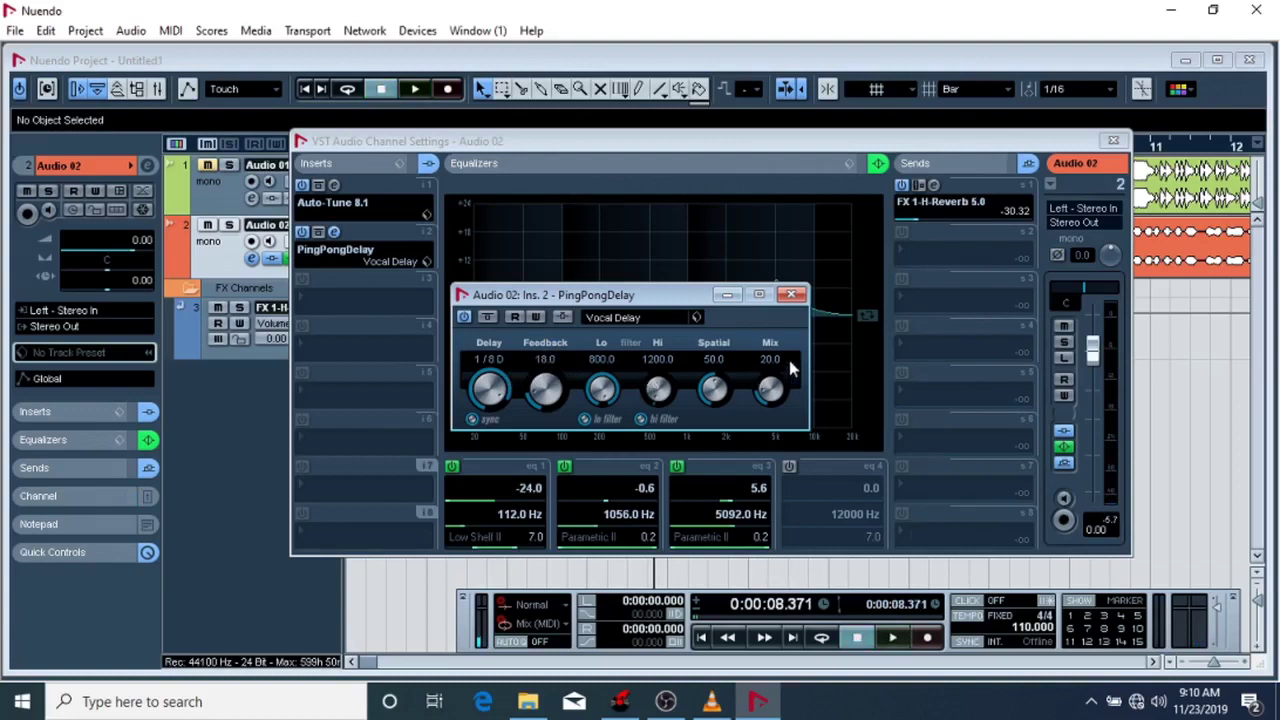
{"action": "left_click", "coordinate": [791, 296]}
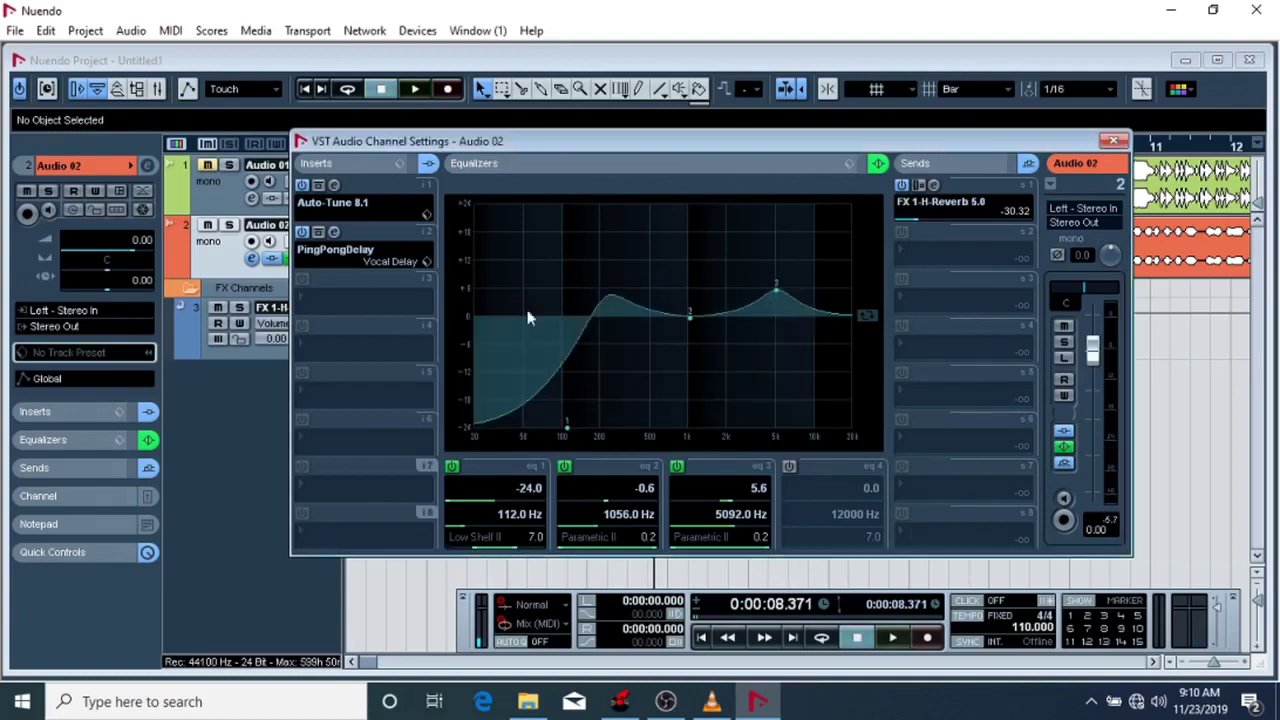
Step: Load the CLA-76 Stereo compressor into the third insert slot of Audio 02, audition the vocal briefly, and close the plug-in
{"action": "left_click", "coordinate": [327, 291]}
{"action": "mouse_move", "coordinate": [430, 329]}
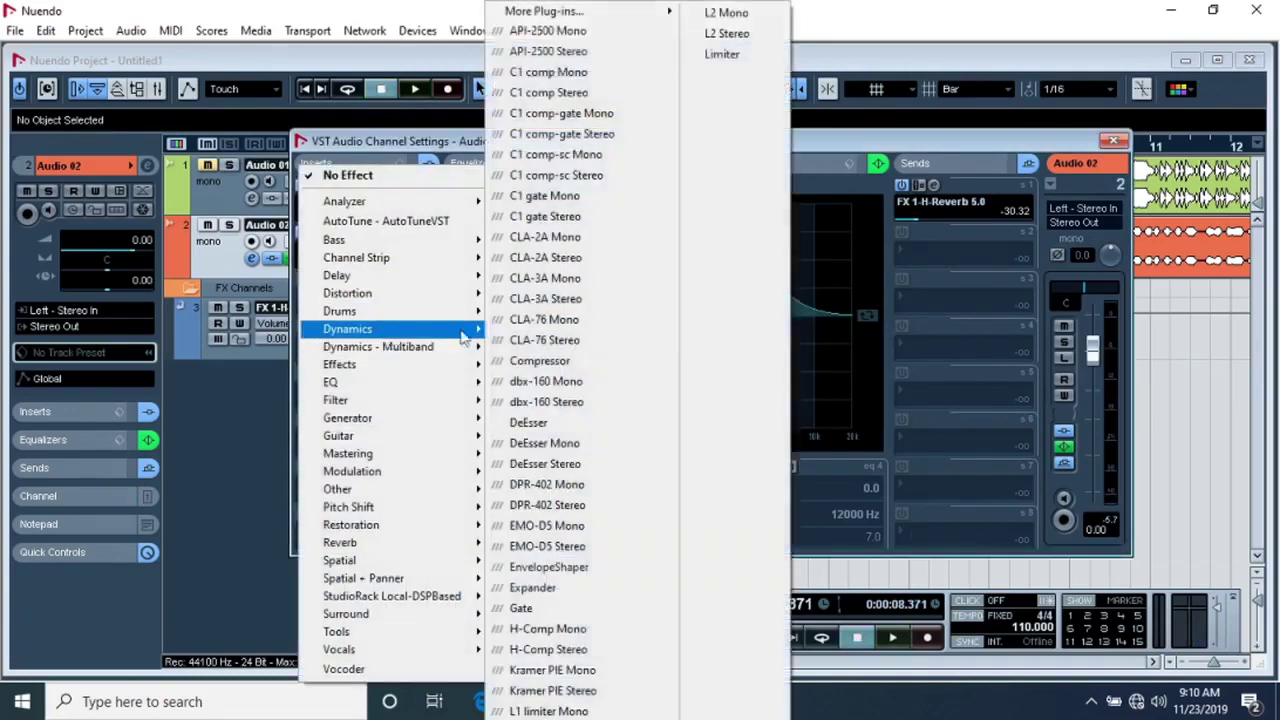
{"action": "left_click", "coordinate": [588, 345]}
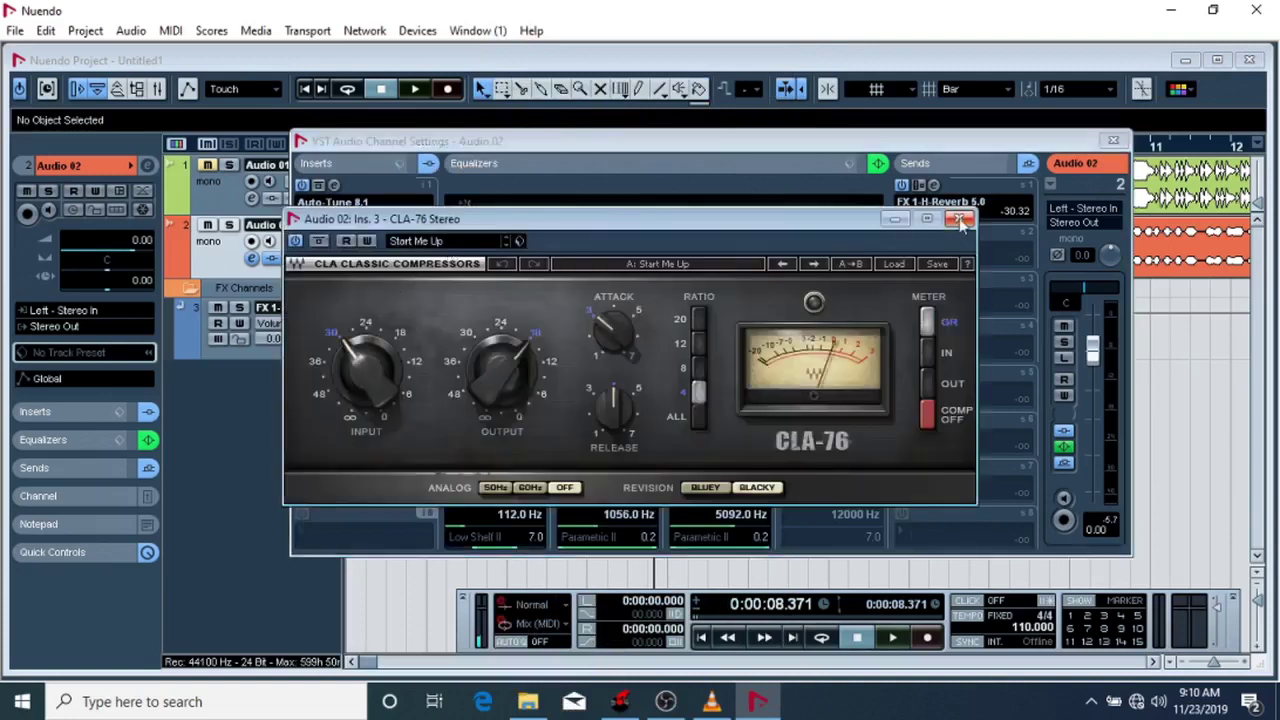
{"action": "key", "text": "space"}
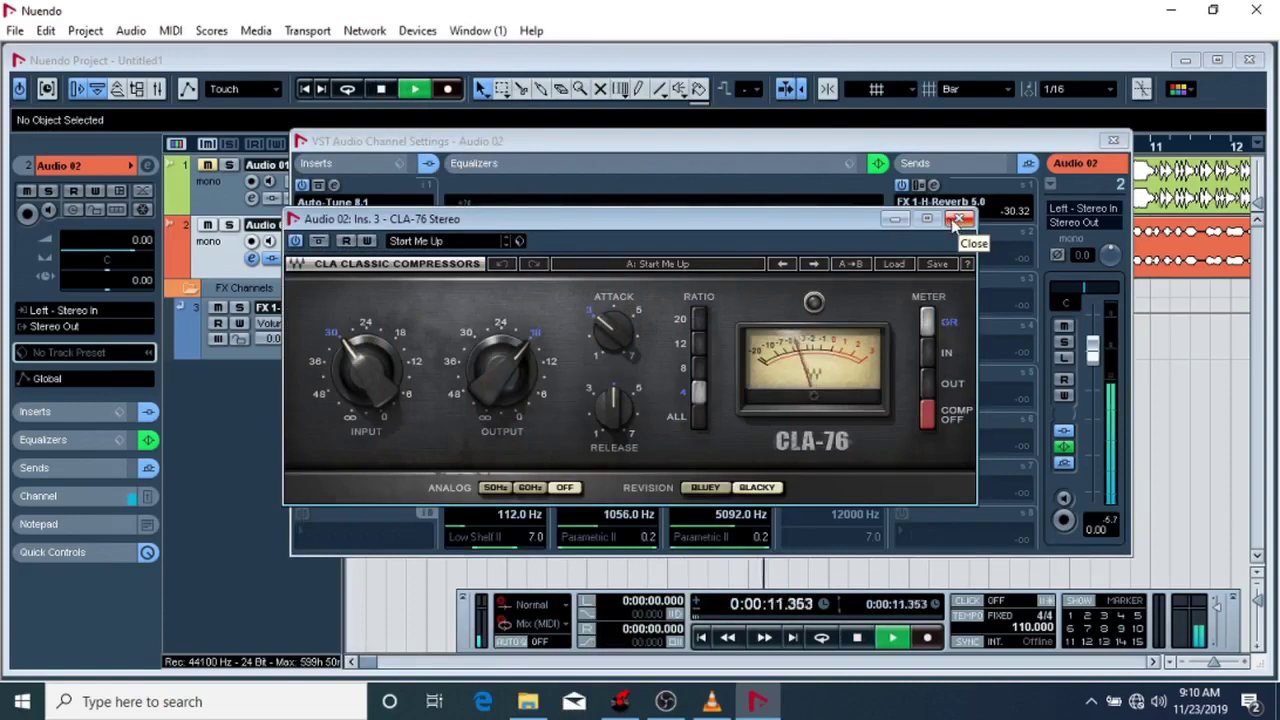
{"action": "key", "text": "space"}
{"action": "left_click", "coordinate": [958, 220]}
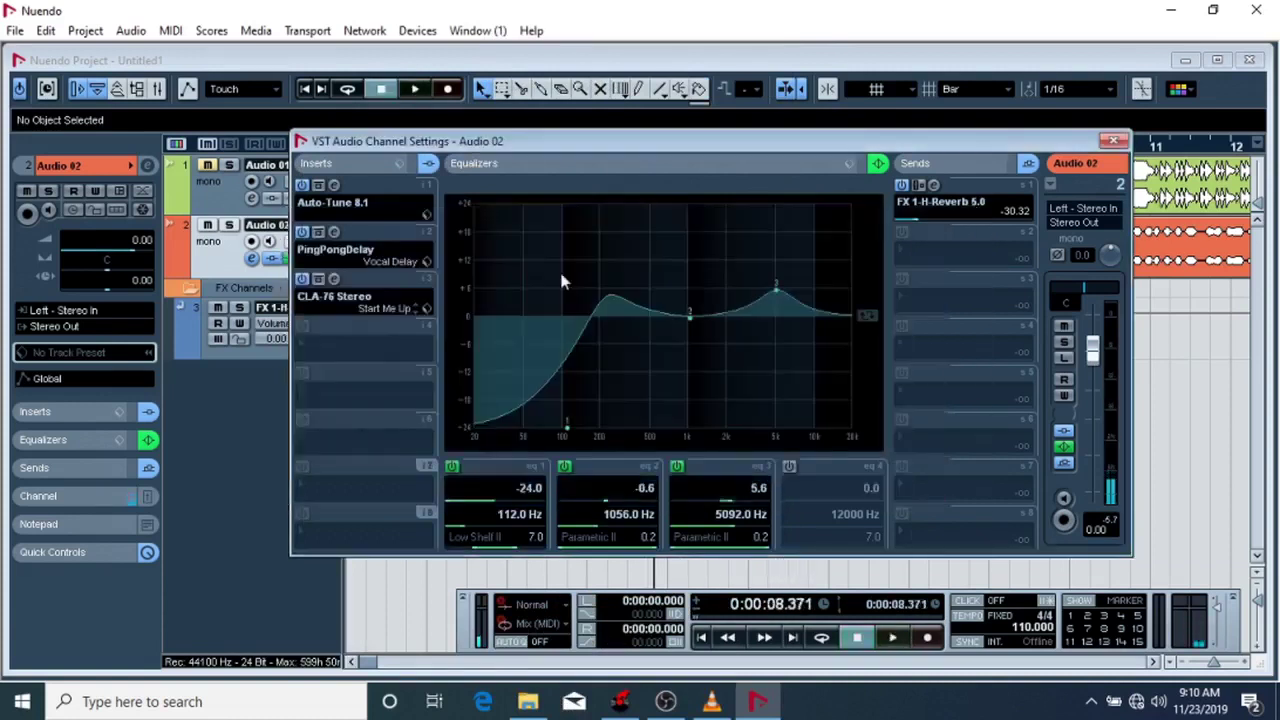
Step: Load C1 comp-sc Stereo into the fourth insert slot of Audio 02 with its Bass Compressor preset, and close the plug-in
{"action": "left_click", "coordinate": [307, 340]}
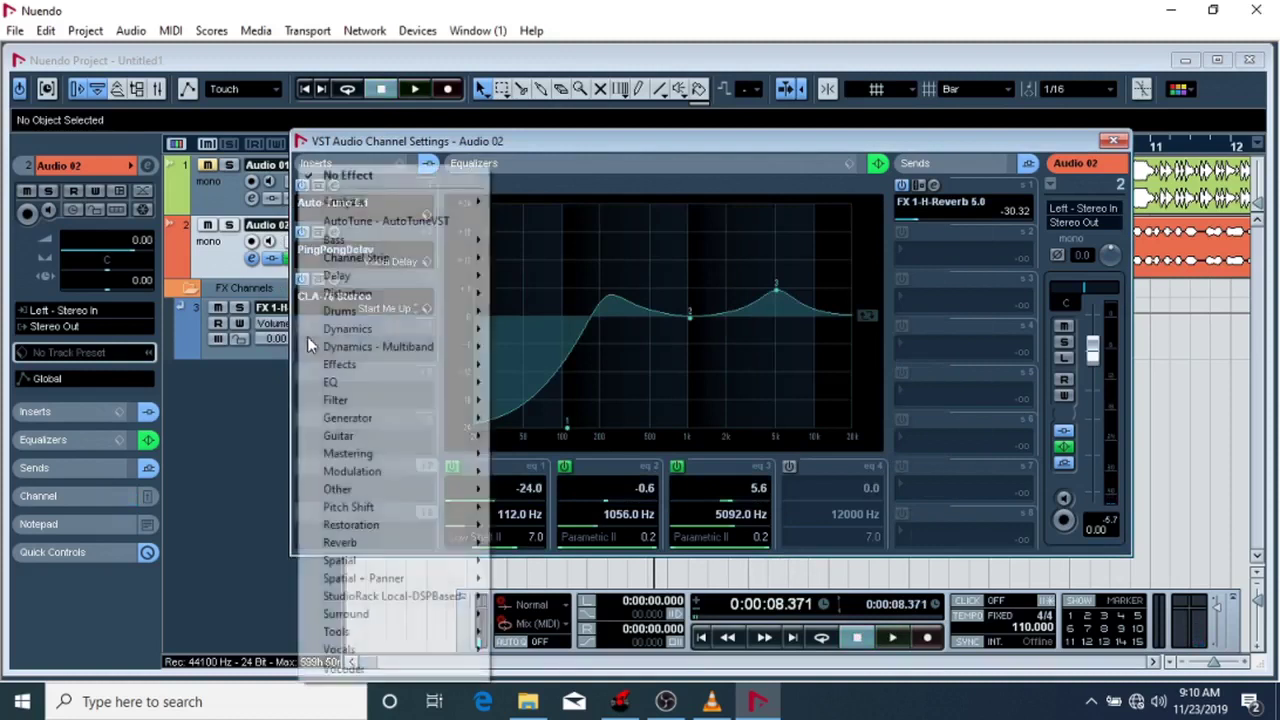
{"action": "mouse_move", "coordinate": [347, 329]}
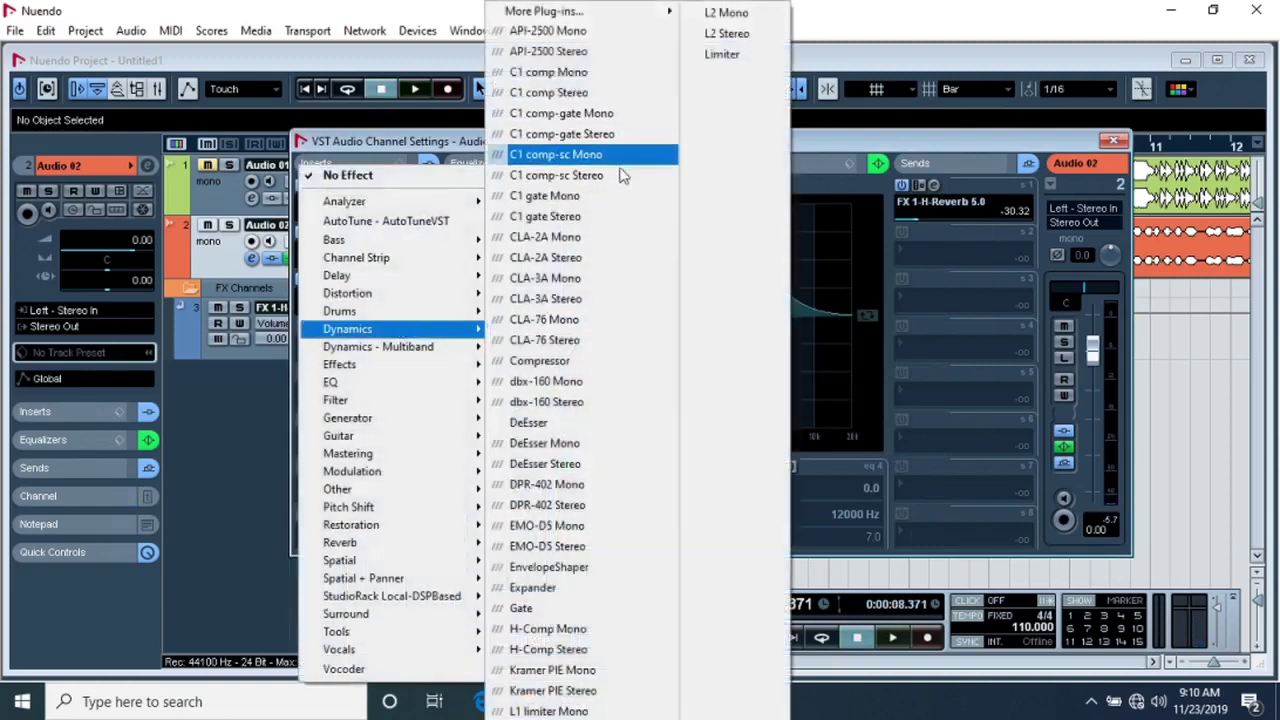
{"action": "left_click", "coordinate": [580, 175]}
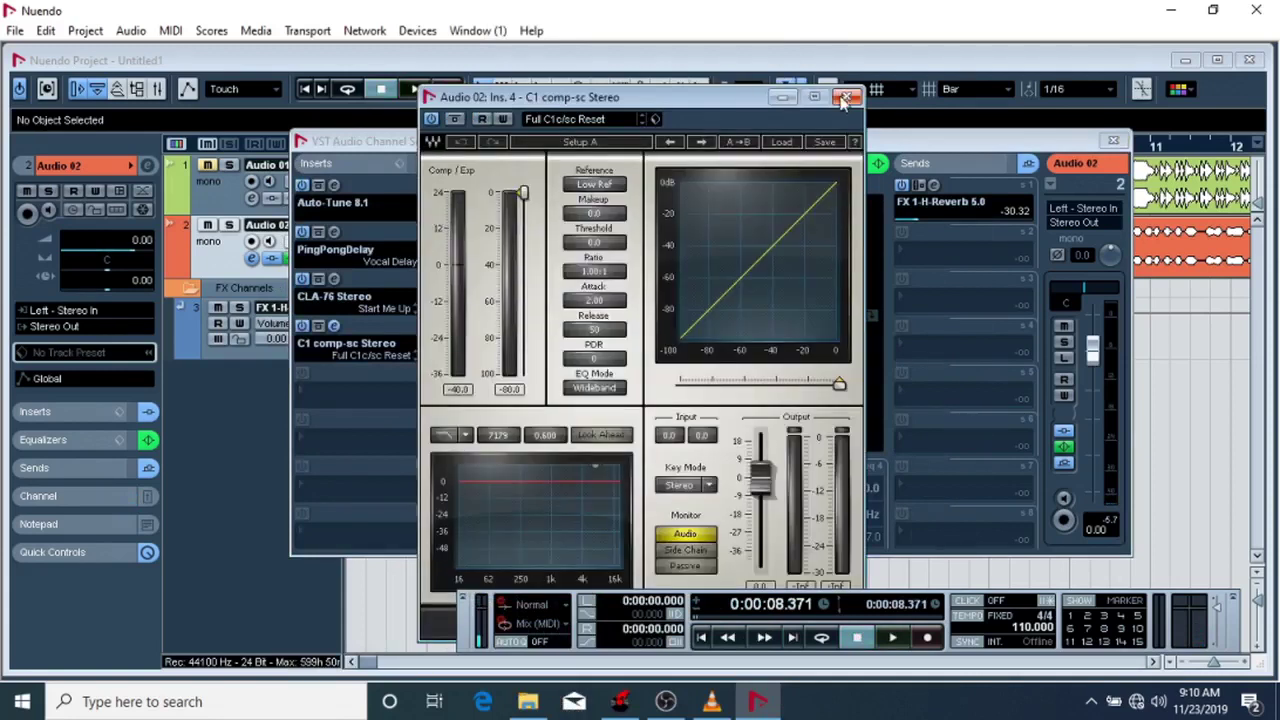
{"action": "left_click", "coordinate": [555, 122]}
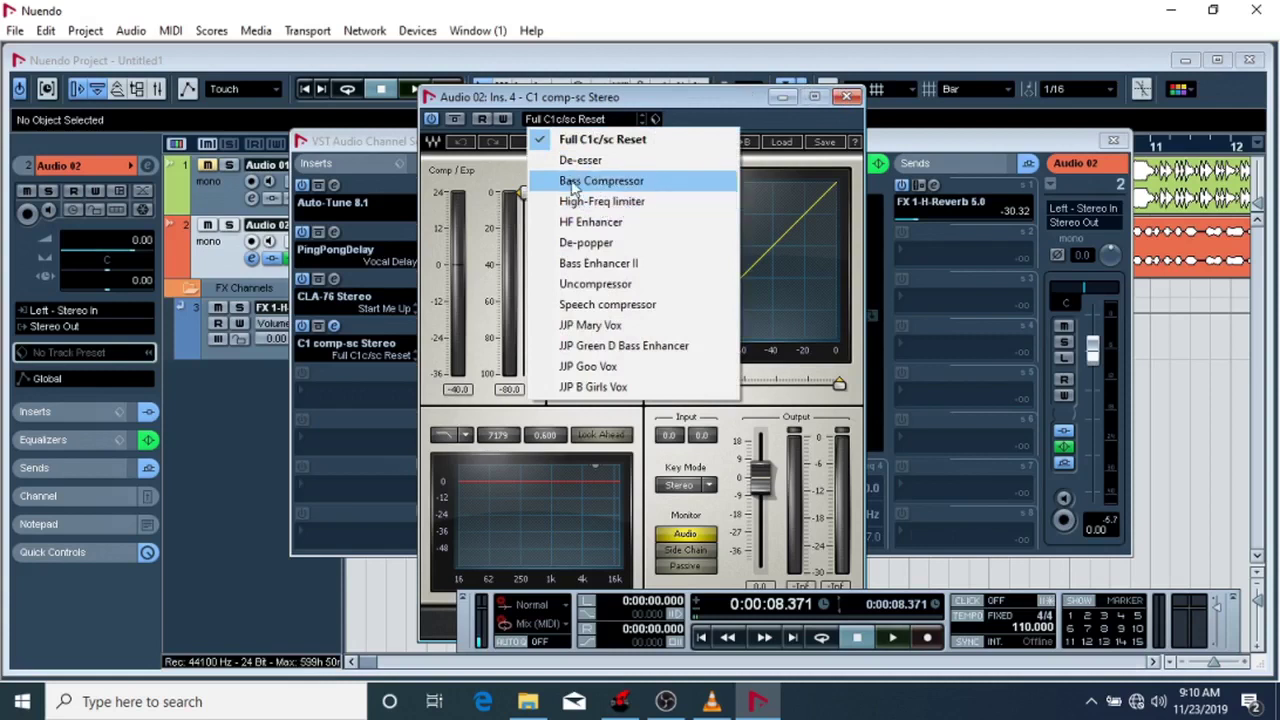
{"action": "left_click", "coordinate": [574, 183]}
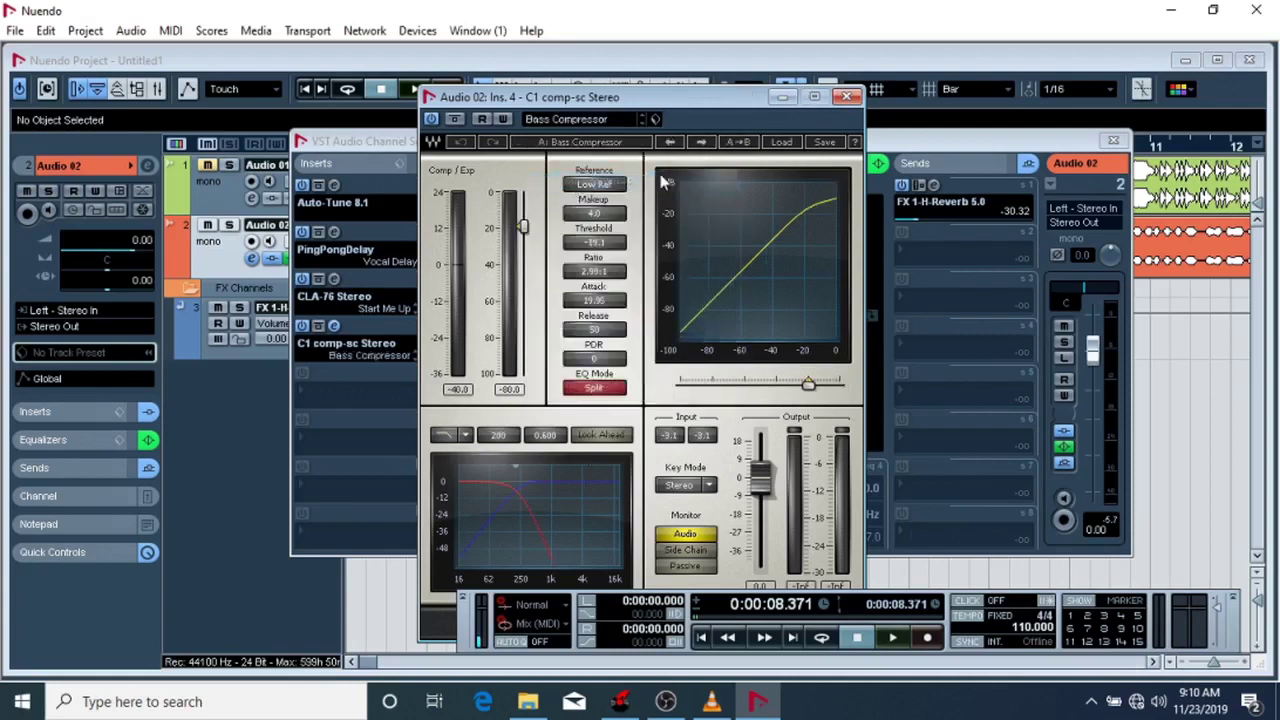
{"action": "left_click", "coordinate": [847, 97]}
Step: Load StudioEQ into the fifth insert slot with the Backing Vox Female preset, and set band 3 to about 5.1 dB at 4220 Hz
{"action": "left_click", "coordinate": [306, 398]}
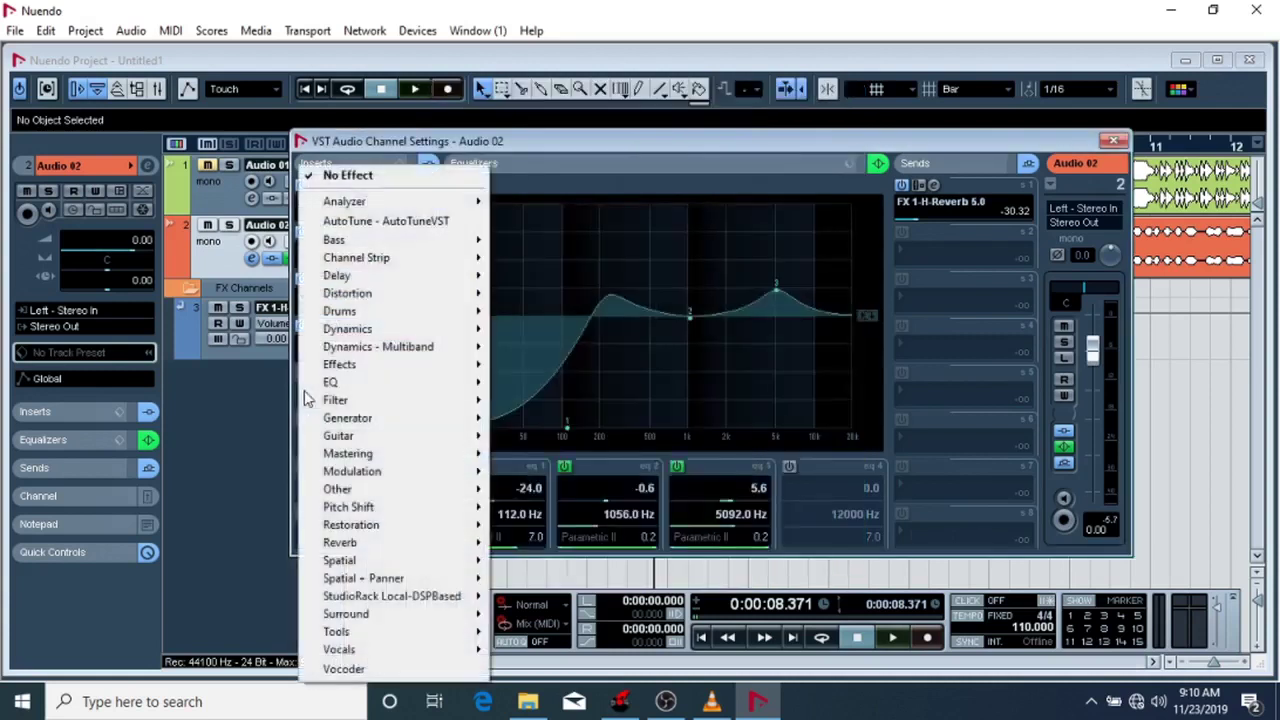
{"action": "mouse_move", "coordinate": [375, 385]}
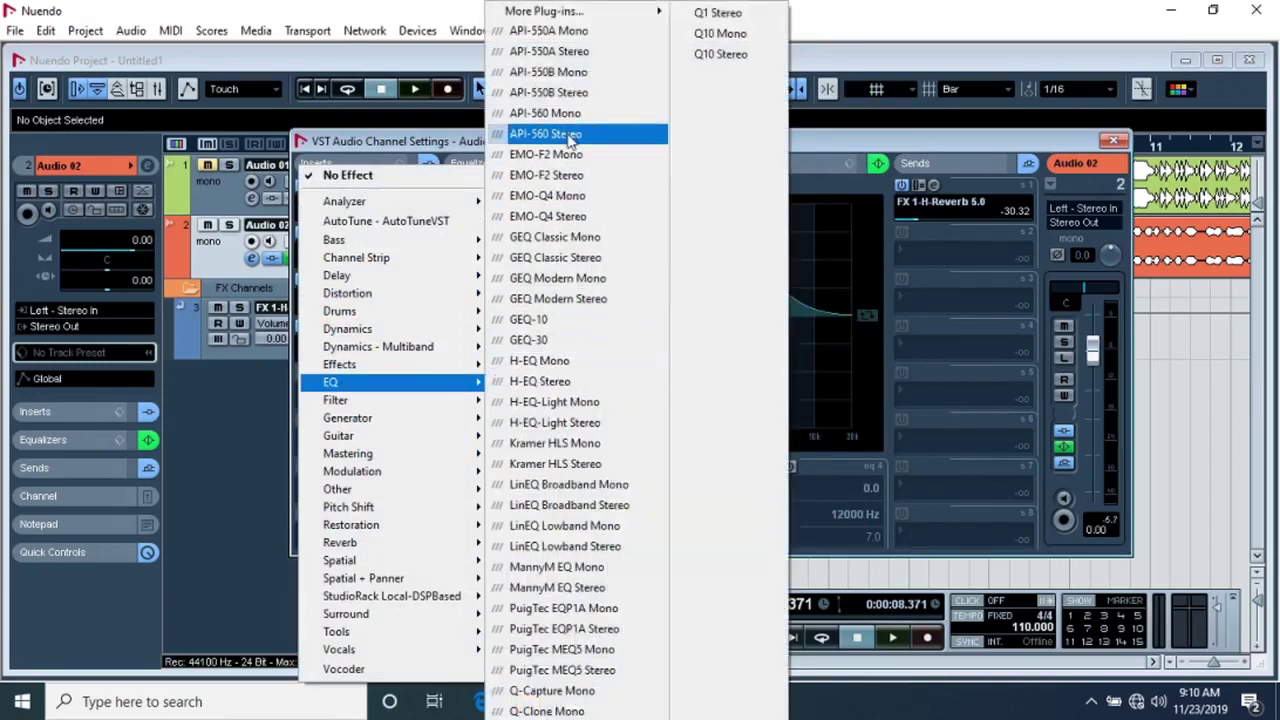
{"action": "mouse_move", "coordinate": [590, 11]}
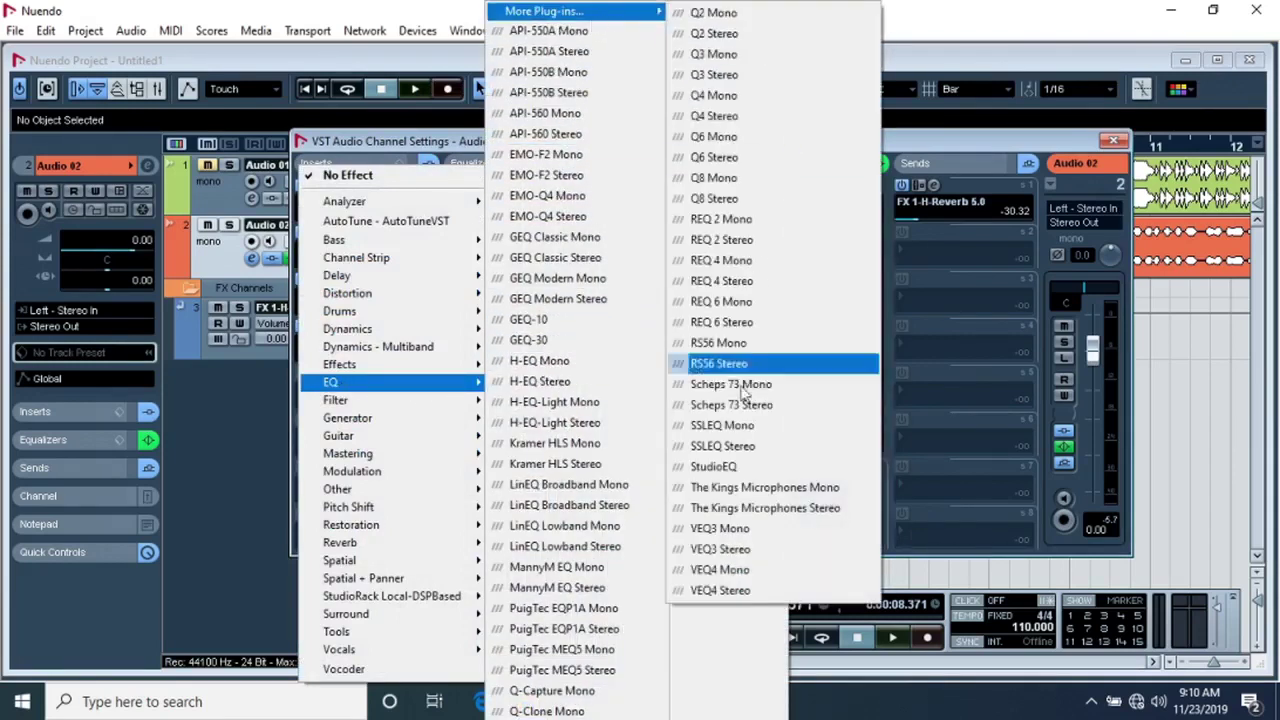
{"action": "left_click", "coordinate": [713, 466]}
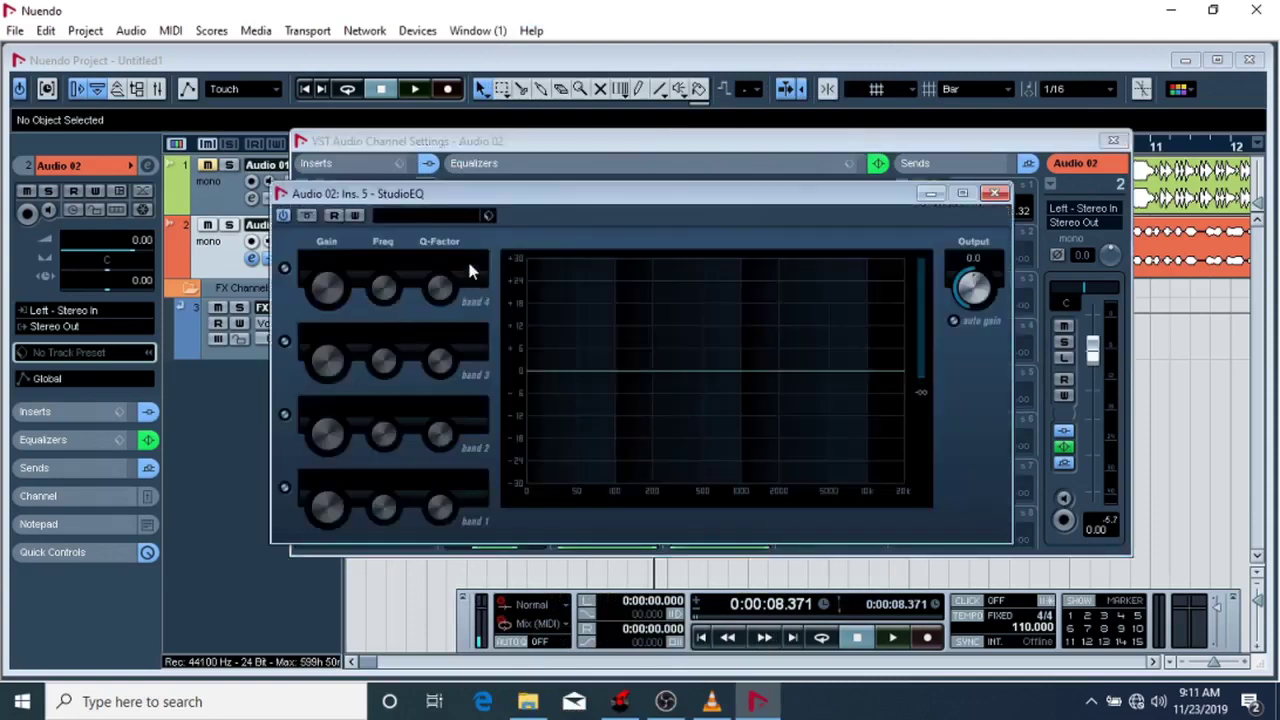
{"action": "left_click", "coordinate": [406, 222]}
{"action": "double_click", "coordinate": [466, 355]}
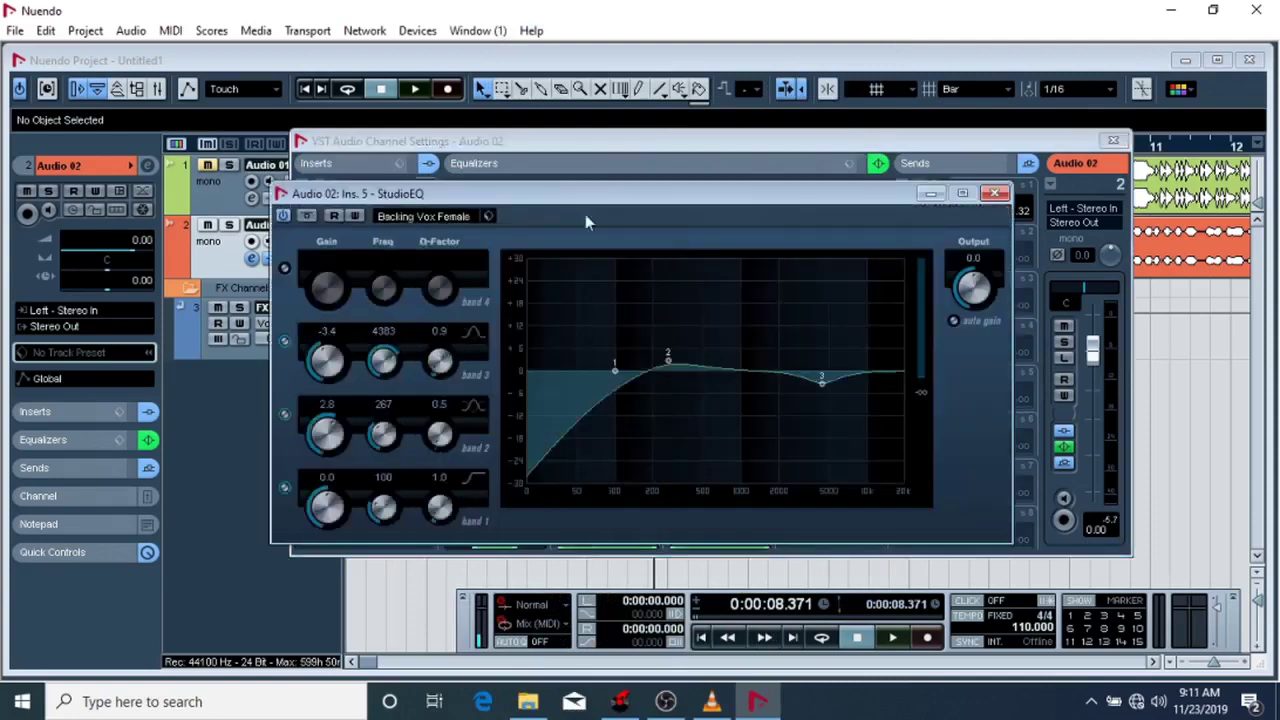
{"action": "left_click_drag", "start_coordinate": [826, 380], "coordinate": [821, 352]}
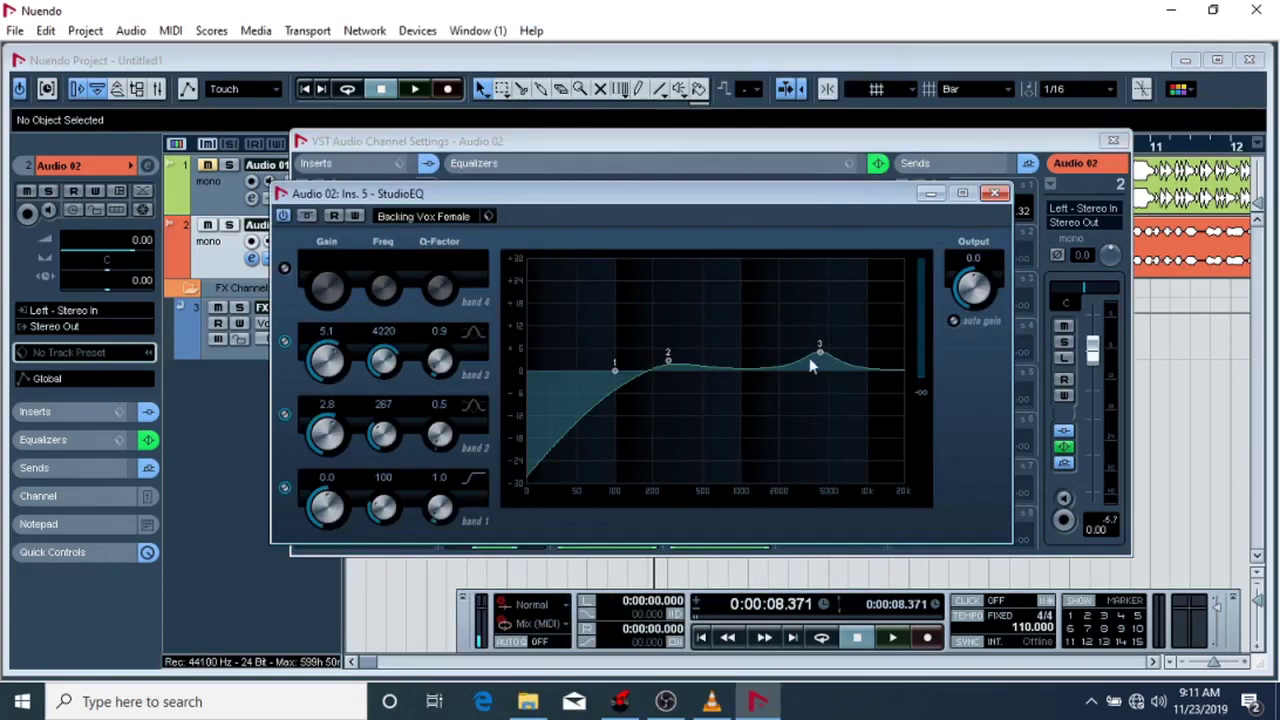
{"action": "left_click", "coordinate": [994, 193]}
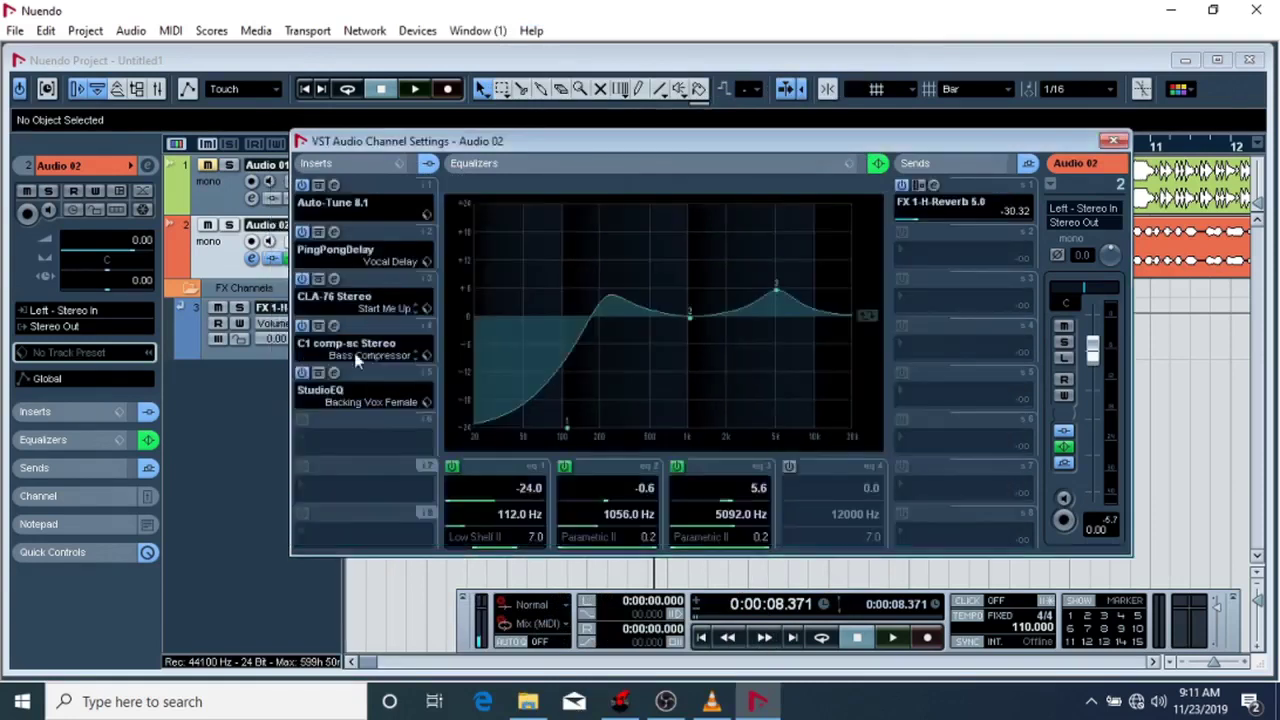
Step: Load ModDelay into the sixth insert slot of Audio 02 with its Outta Control preset
{"action": "left_click", "coordinate": [308, 440]}
{"action": "mouse_move", "coordinate": [413, 278]}
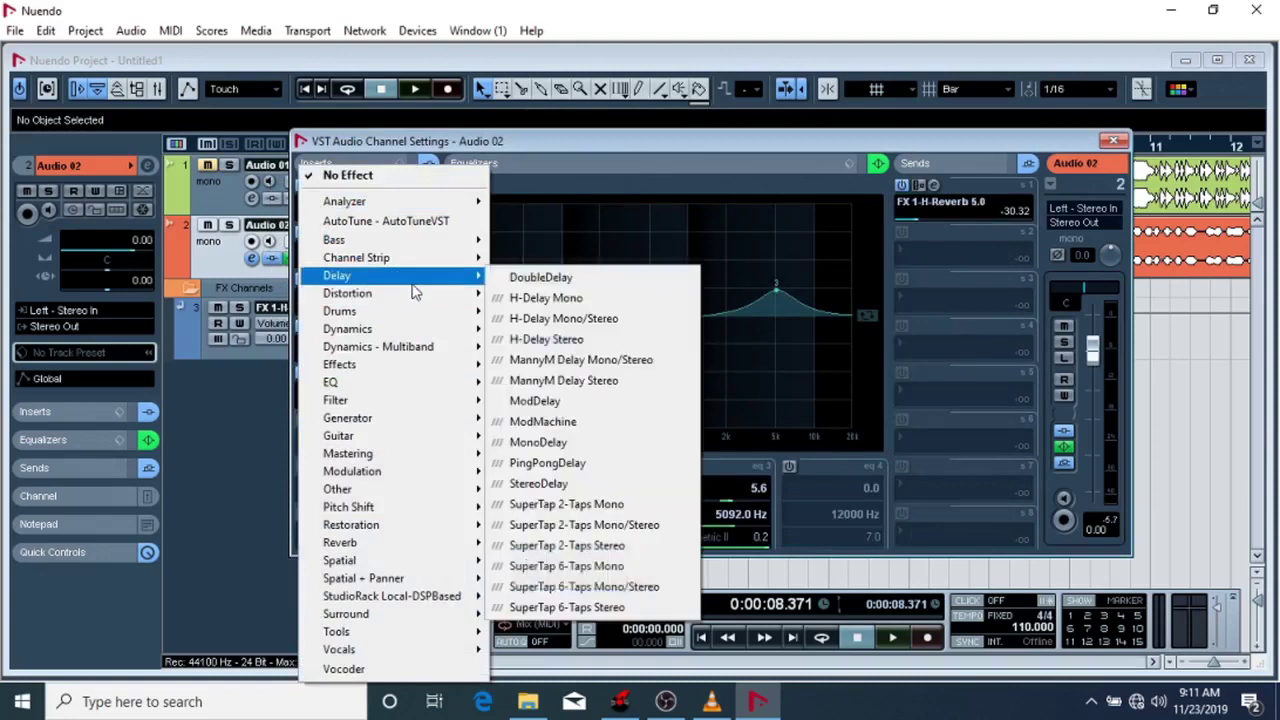
{"action": "left_click", "coordinate": [566, 405]}
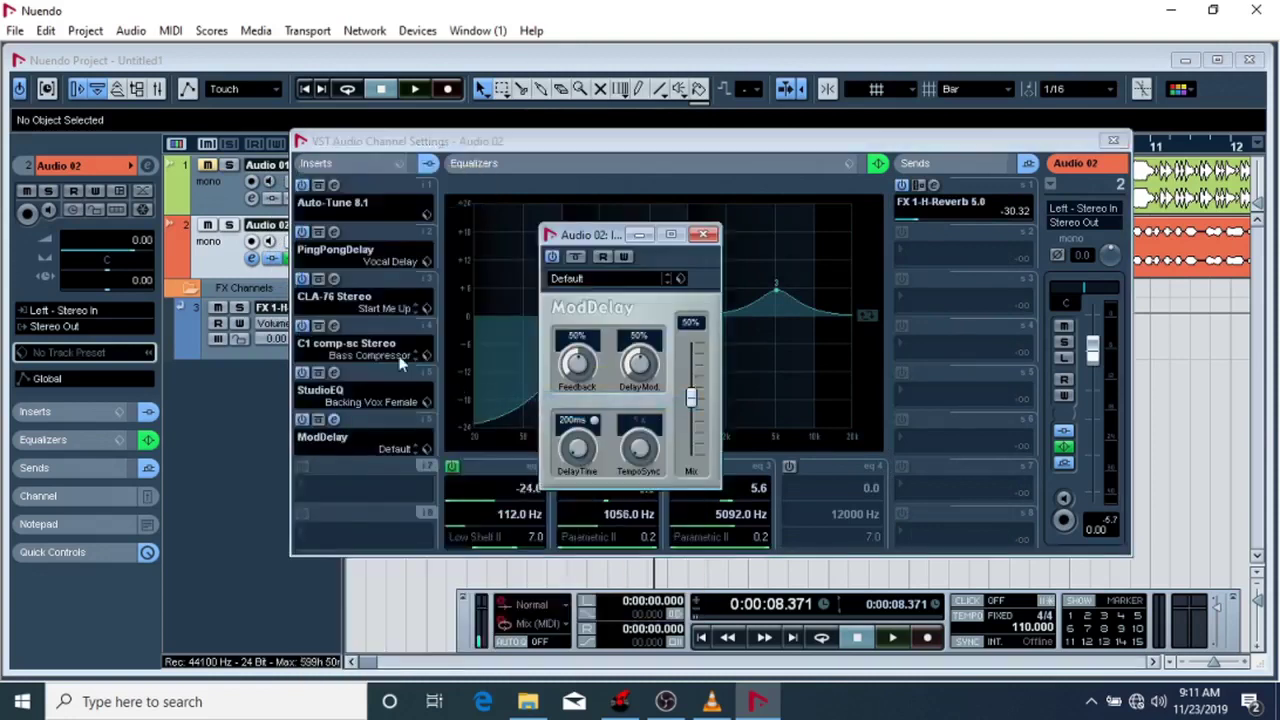
{"action": "left_click", "coordinate": [578, 282]}
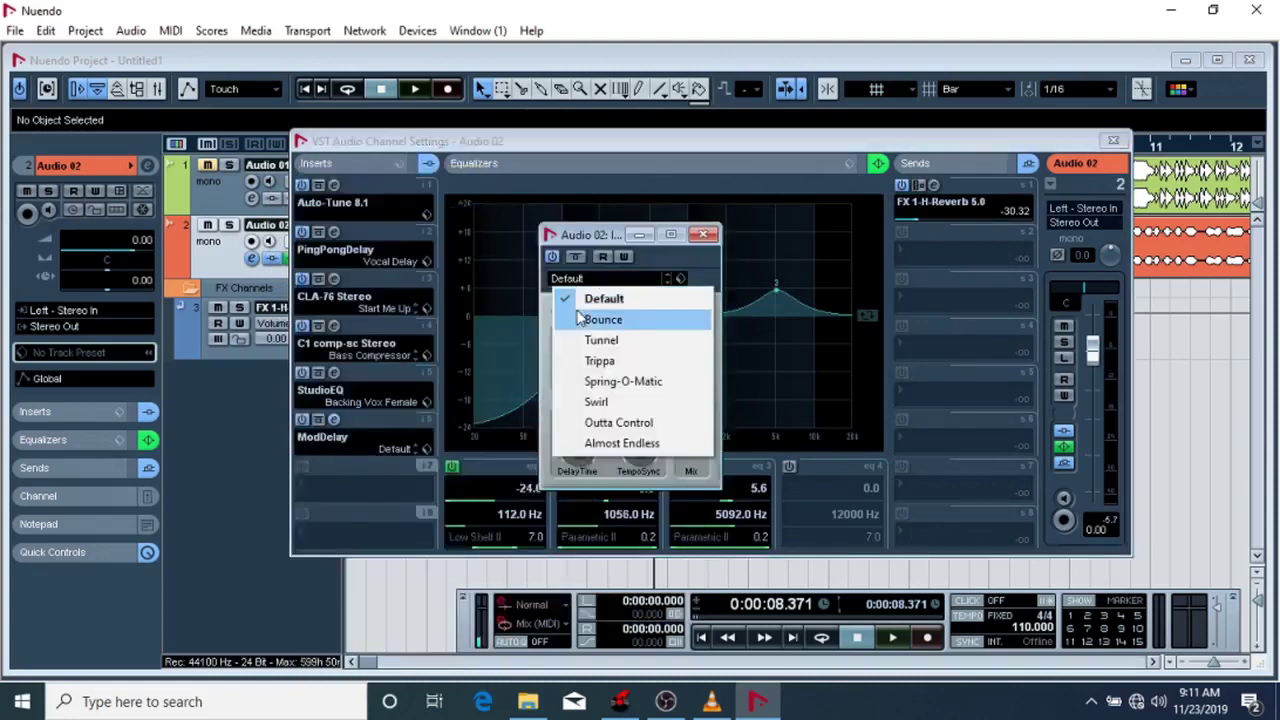
{"action": "left_click", "coordinate": [610, 422]}
Step: Set the ModDelay mix to 12% and close the plug-in and the Audio 02 channel settings
{"action": "left_click", "coordinate": [692, 324]}
{"action": "type", "text": "12"}
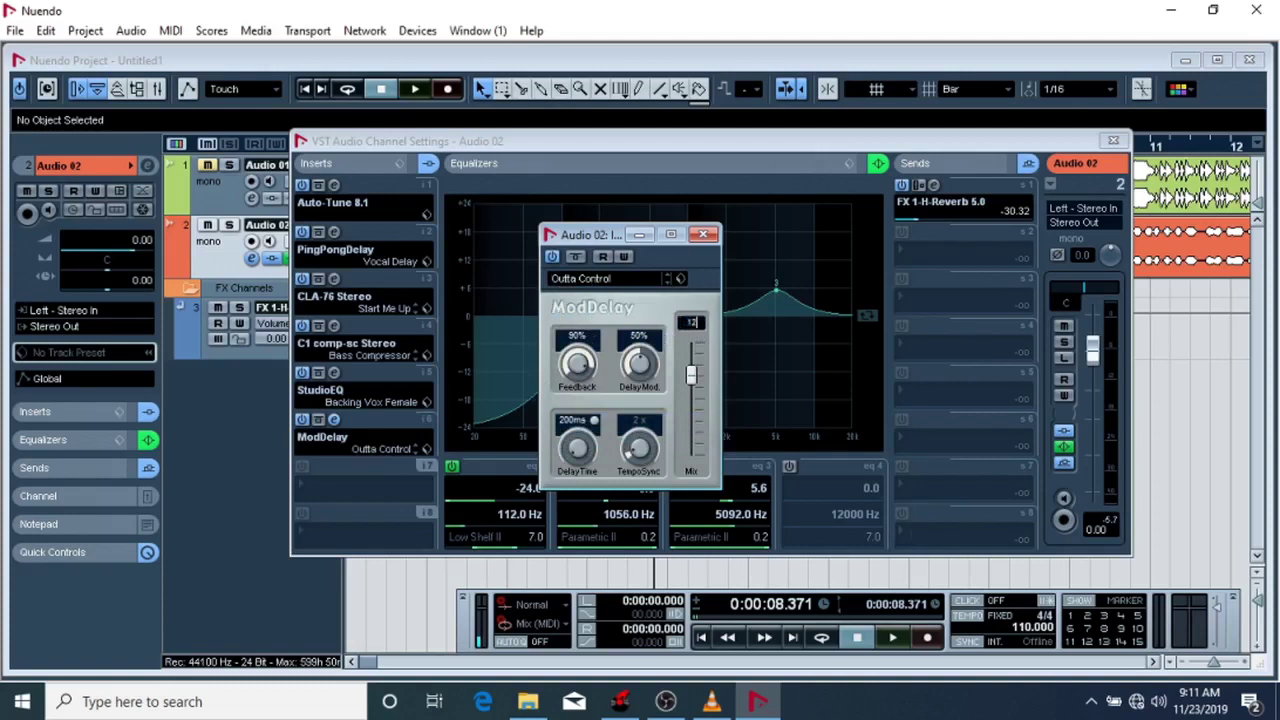
{"action": "key", "text": "Return"}
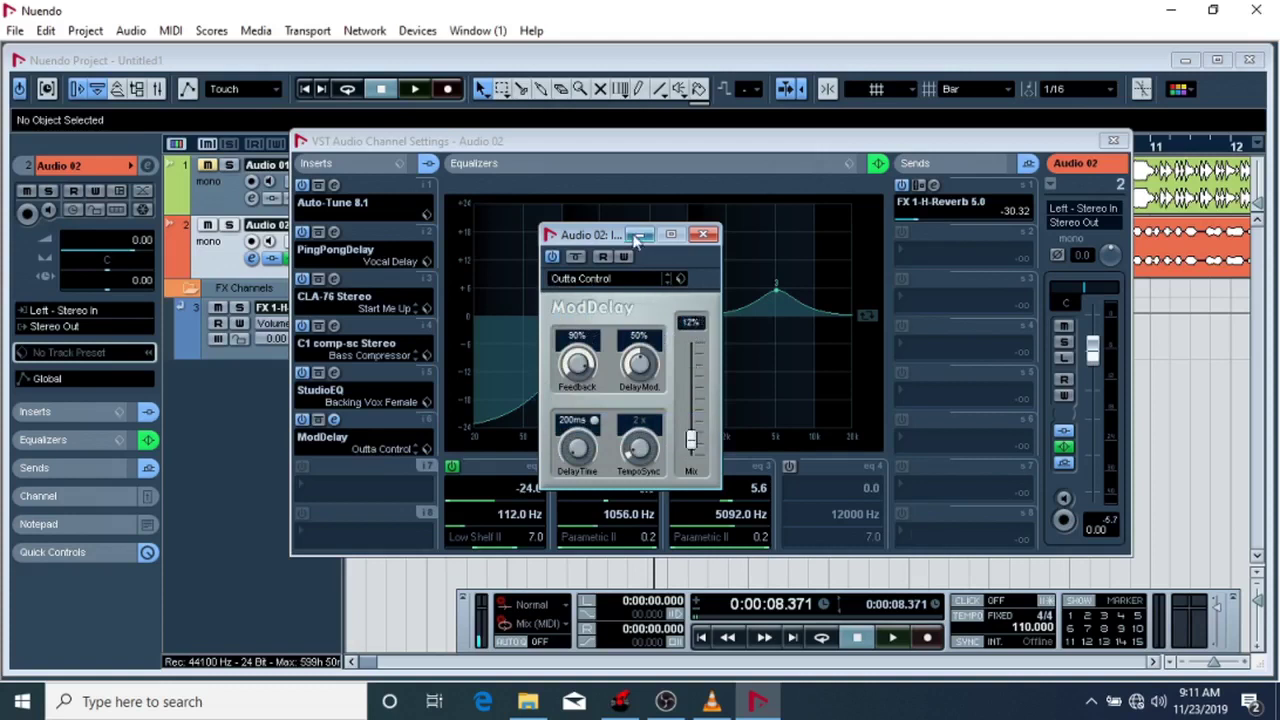
{"action": "left_click", "coordinate": [703, 236]}
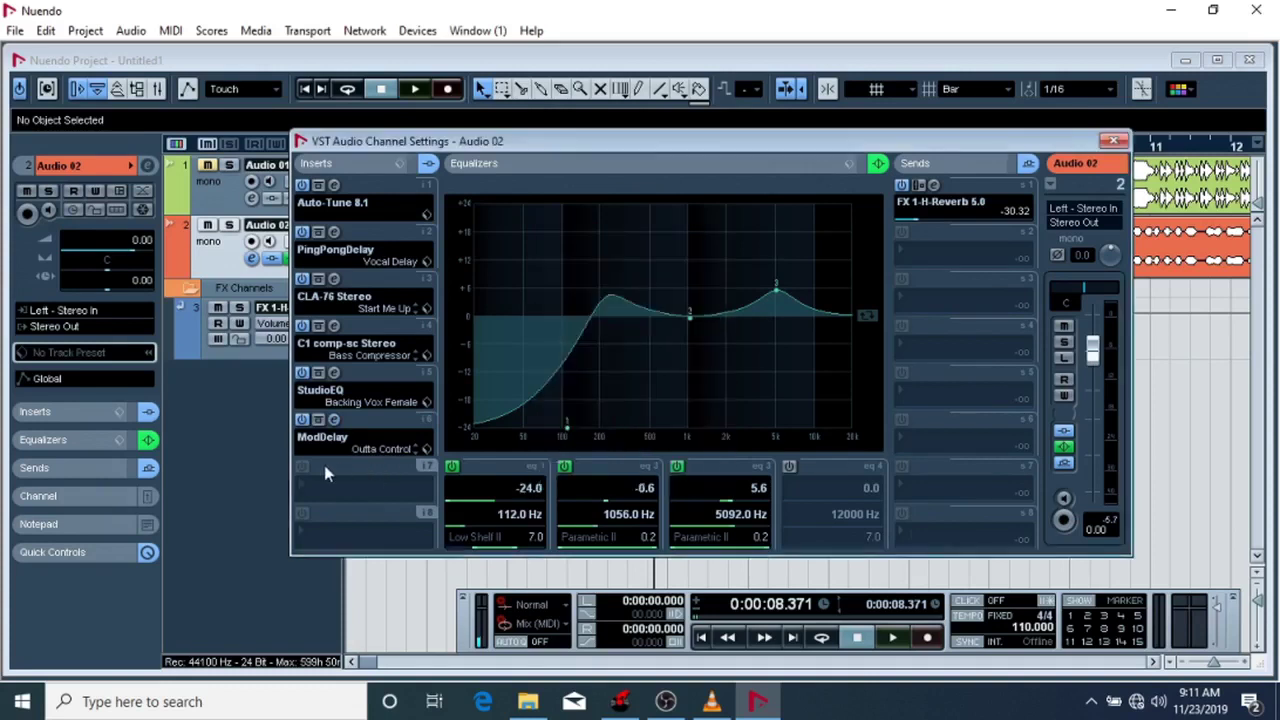
{"action": "left_click", "coordinate": [1113, 140]}
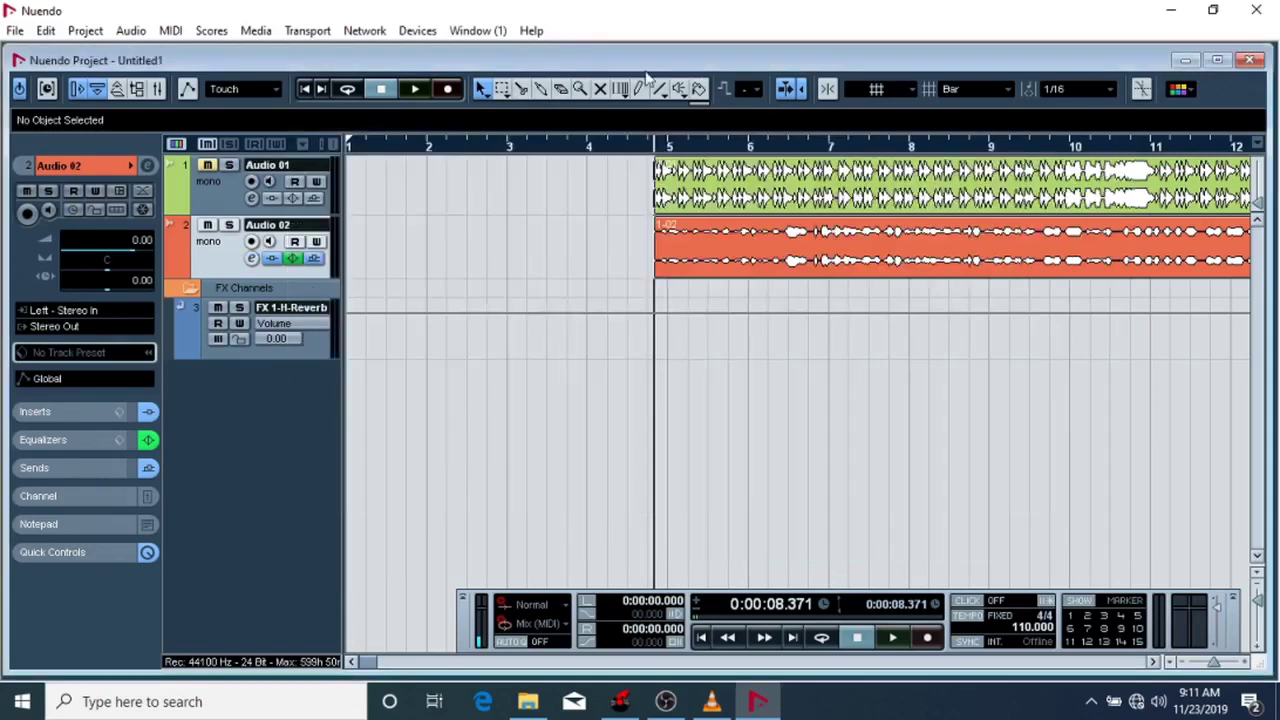
{"action": "double_click", "coordinate": [629, 62]}
{"action": "left_click", "coordinate": [439, 30]}
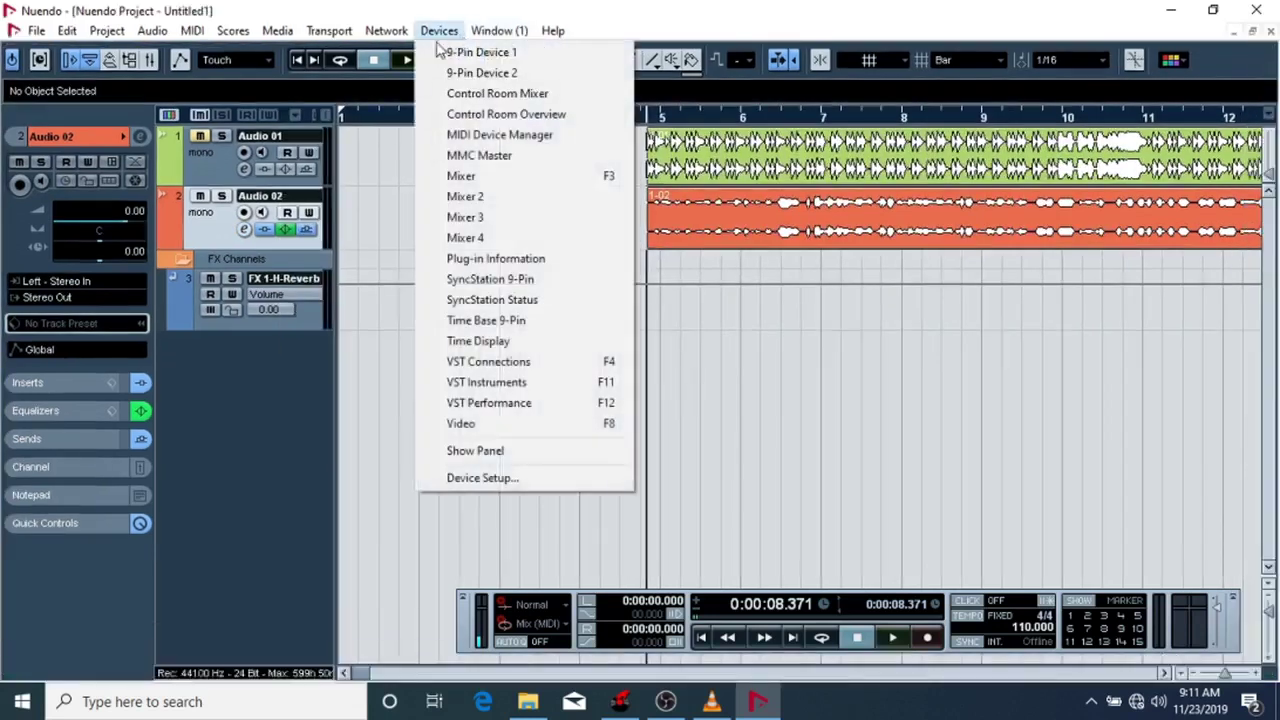
{"action": "left_click", "coordinate": [466, 178]}
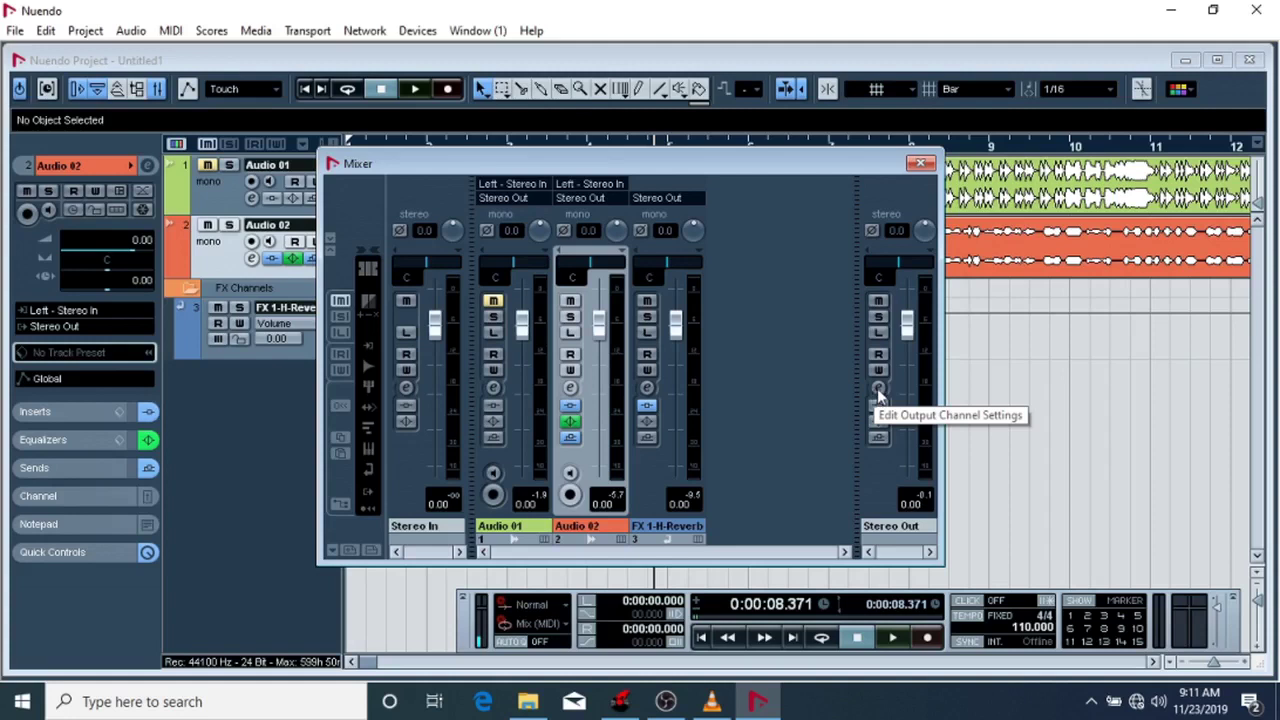
{"action": "left_click", "coordinate": [922, 166]}
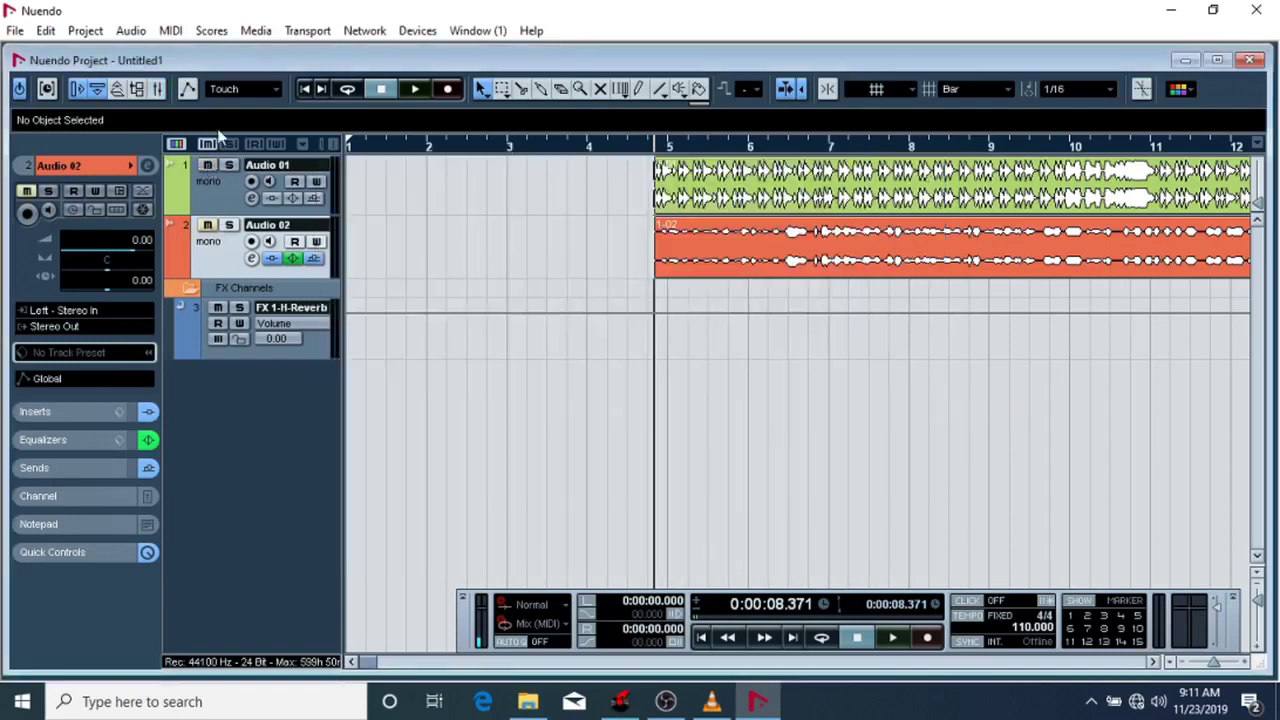
Step: Maximize the project and briefly audition the Audio 01 backing track with the vocal muted
{"action": "double_click", "coordinate": [262, 60]}
{"action": "key", "text": "space"}
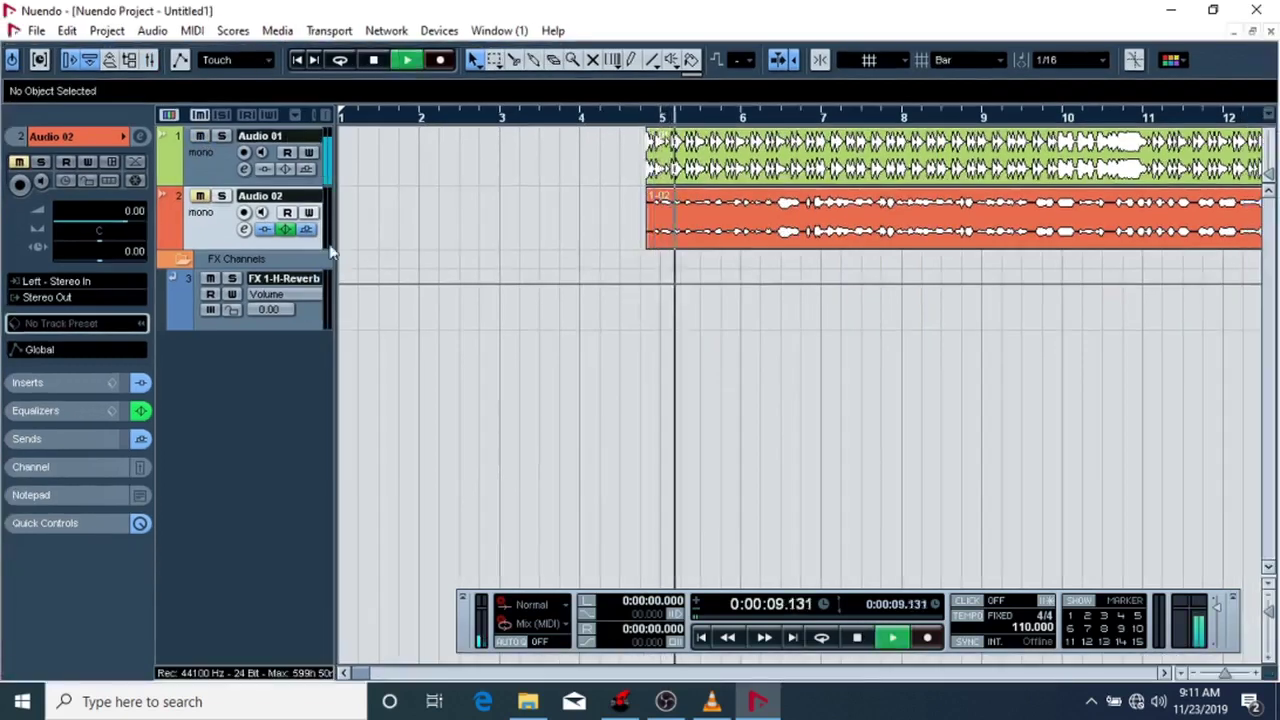
{"action": "key", "text": "space"}
Step: Unmute the Audio 02 vocal track and select it
{"action": "left_click", "coordinate": [218, 172]}
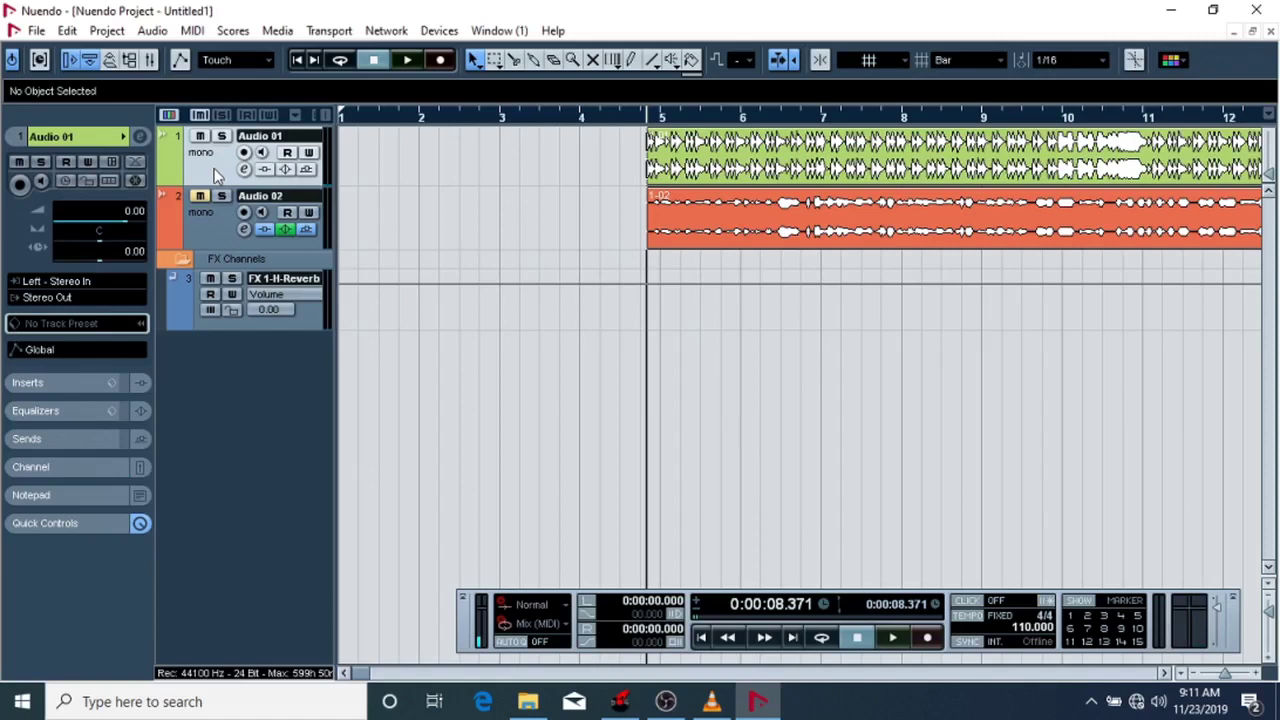
{"action": "left_click", "coordinate": [210, 228]}
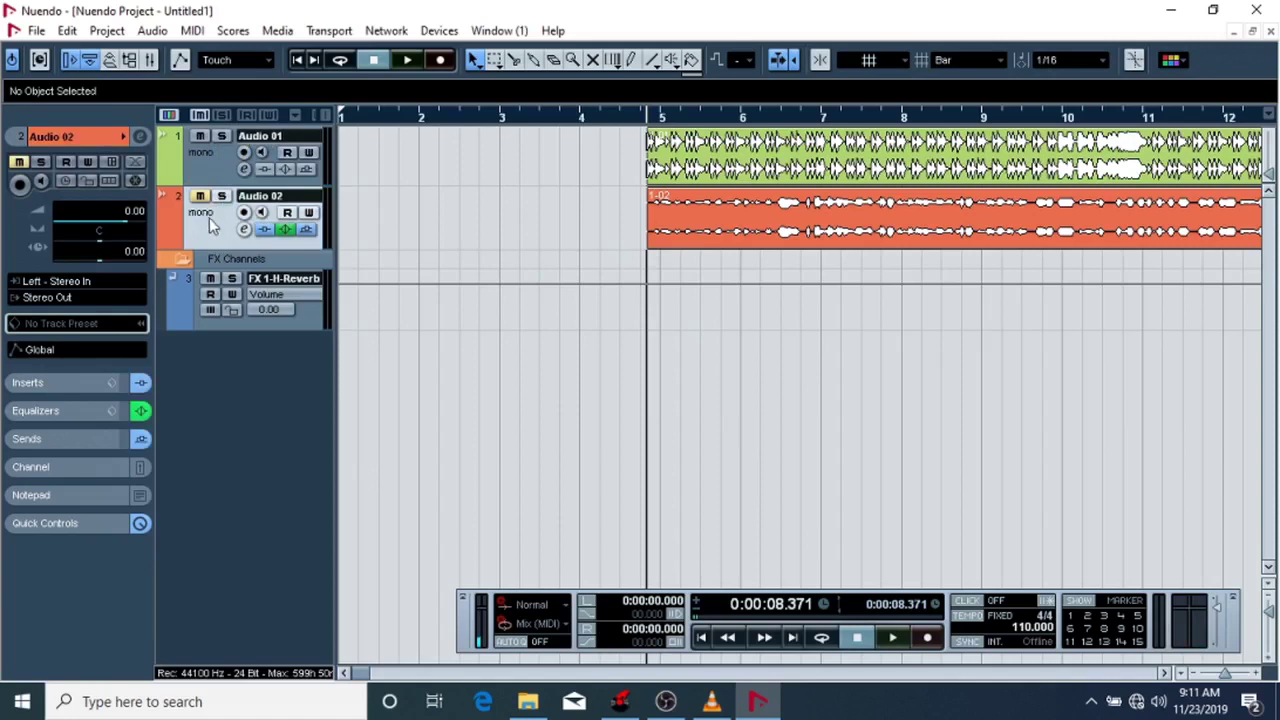
{"action": "left_click", "coordinate": [218, 180]}
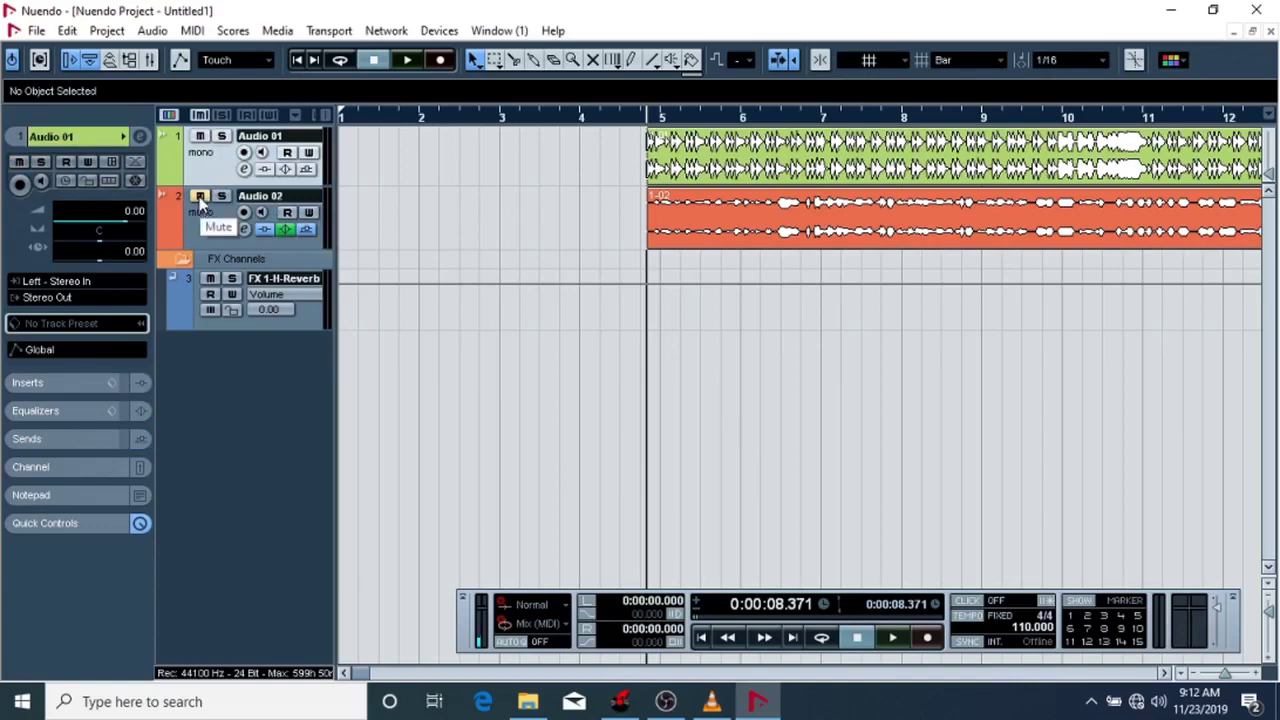
{"action": "left_click", "coordinate": [200, 198]}
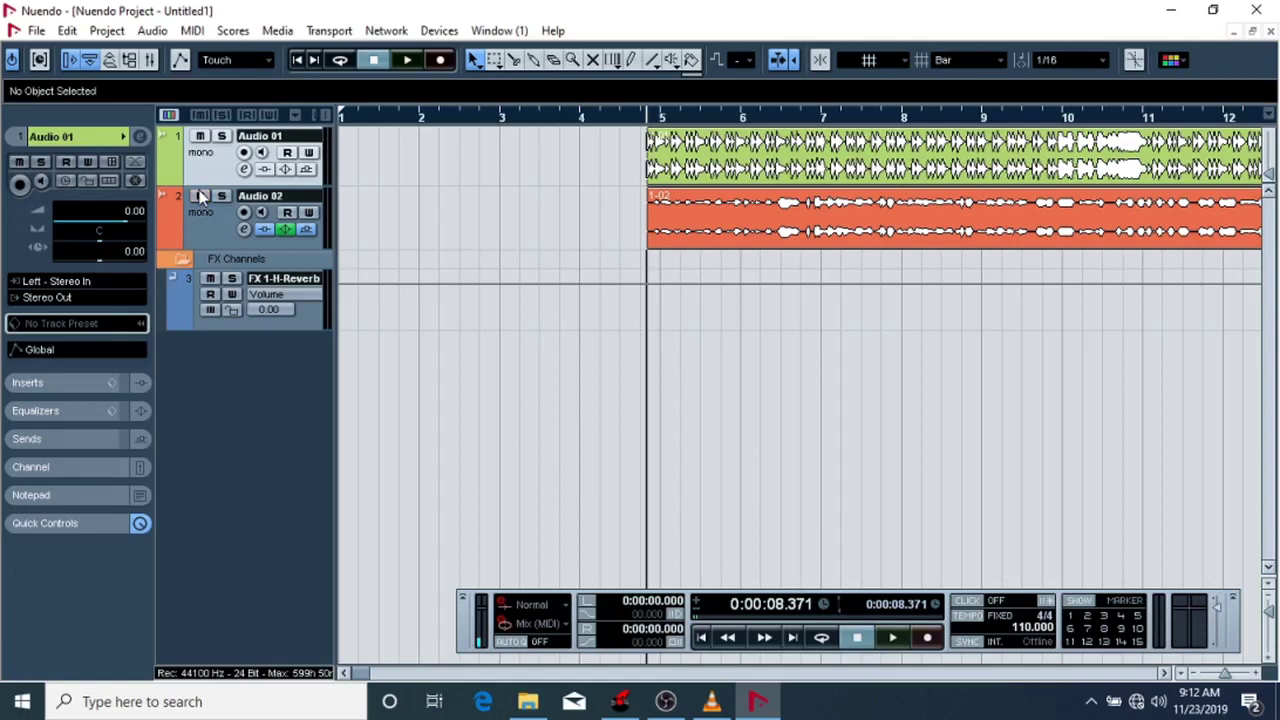
{"action": "left_click", "coordinate": [218, 228]}
Step: Open the Stereo Out channel settings from the mixer and load MultibandCompressor into its first insert slot
{"action": "left_click", "coordinate": [438, 30]}
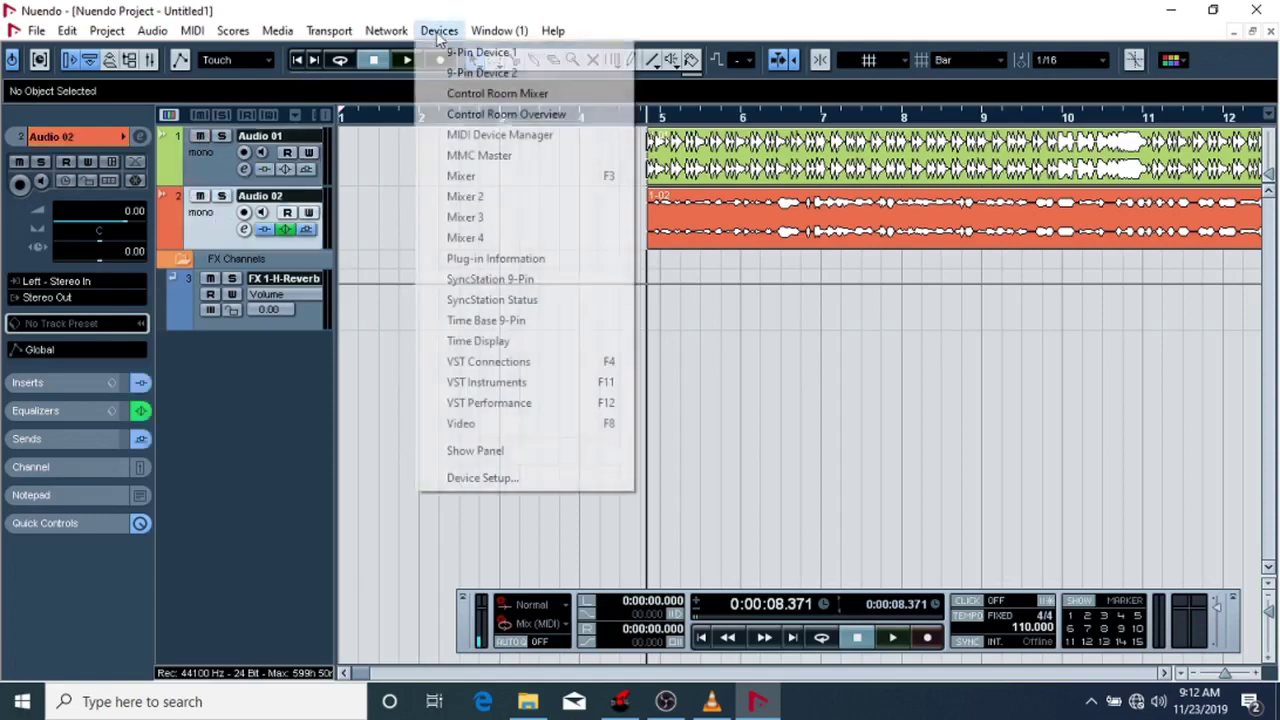
{"action": "left_click", "coordinate": [441, 179]}
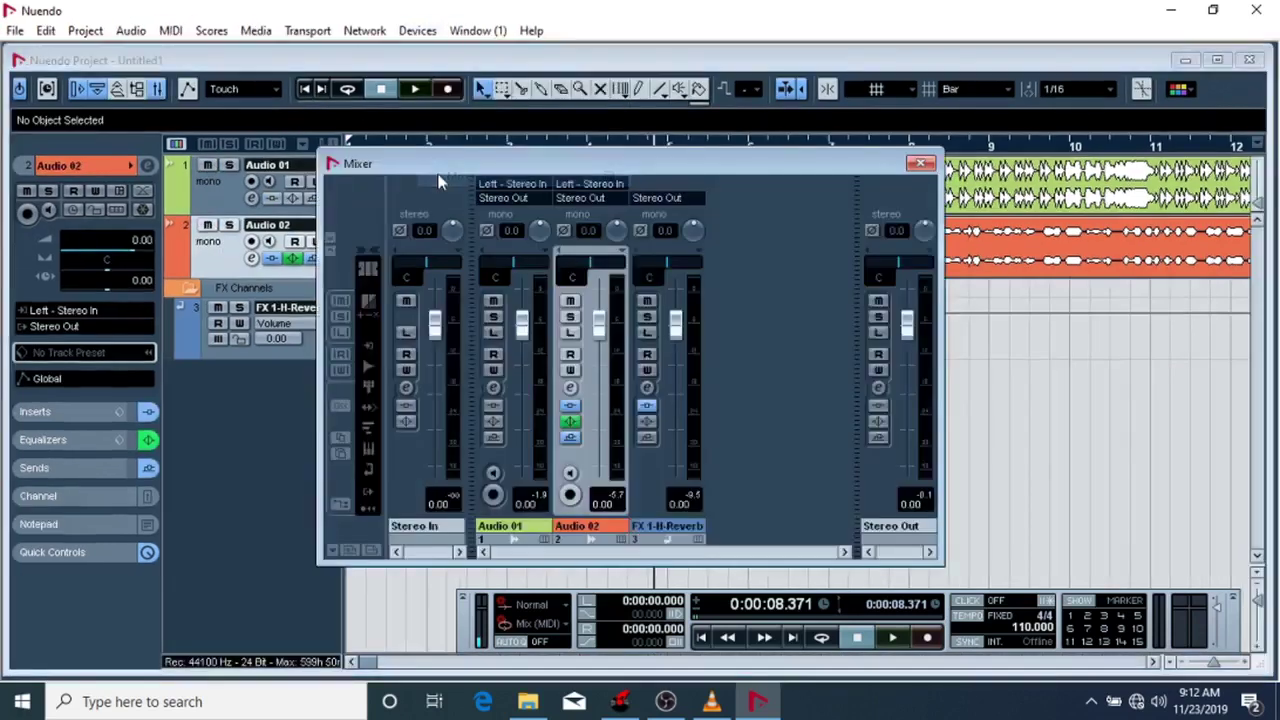
{"action": "left_click", "coordinate": [879, 389]}
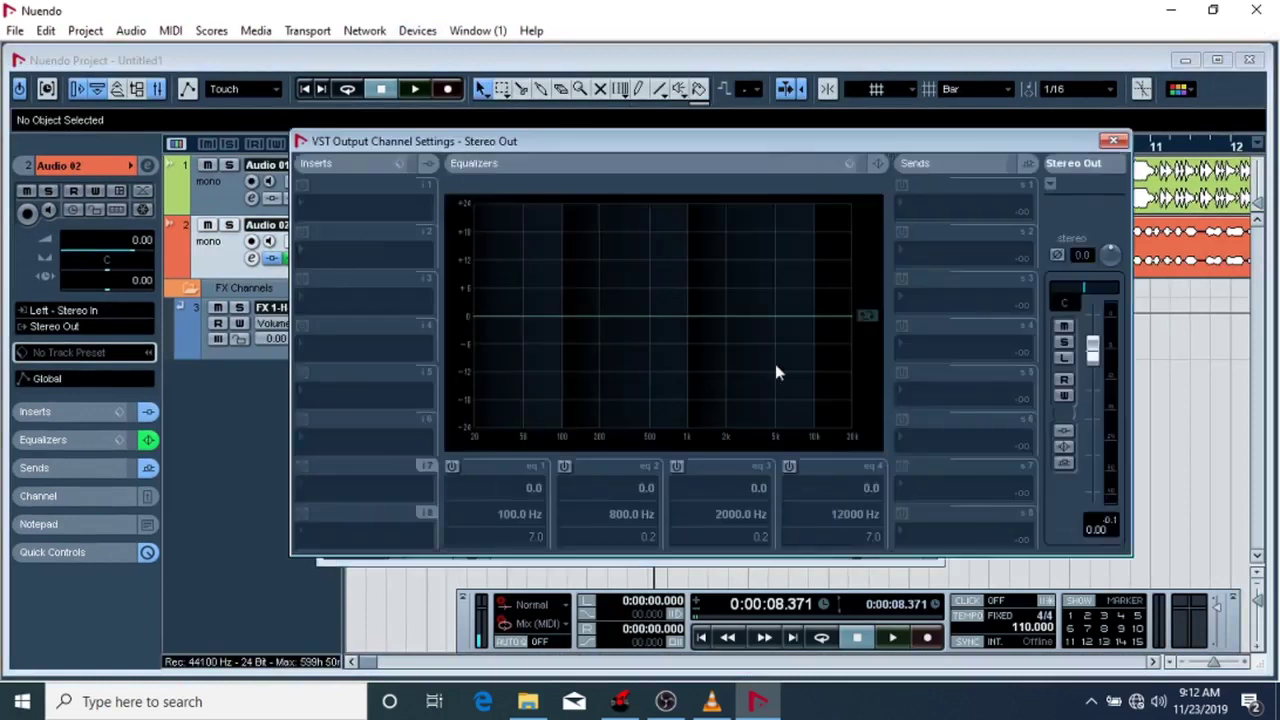
{"action": "left_click", "coordinate": [311, 210]}
{"action": "mouse_move", "coordinate": [400, 329]}
{"action": "mouse_move", "coordinate": [576, 14]}
{"action": "left_click", "coordinate": [740, 96]}
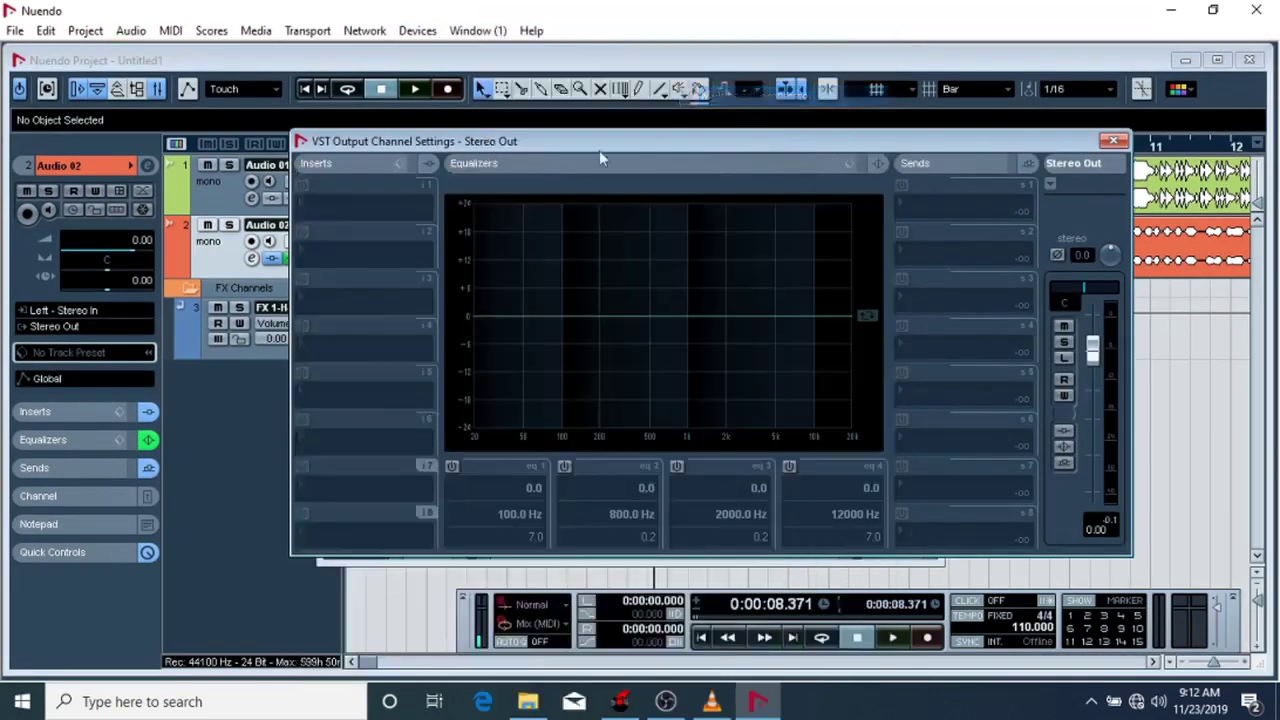
Step: Apply the Ballad Master 2 preset to the MultibandCompressor and close the plug-in, the output channel settings and the mixer
{"action": "left_click", "coordinate": [598, 95]}
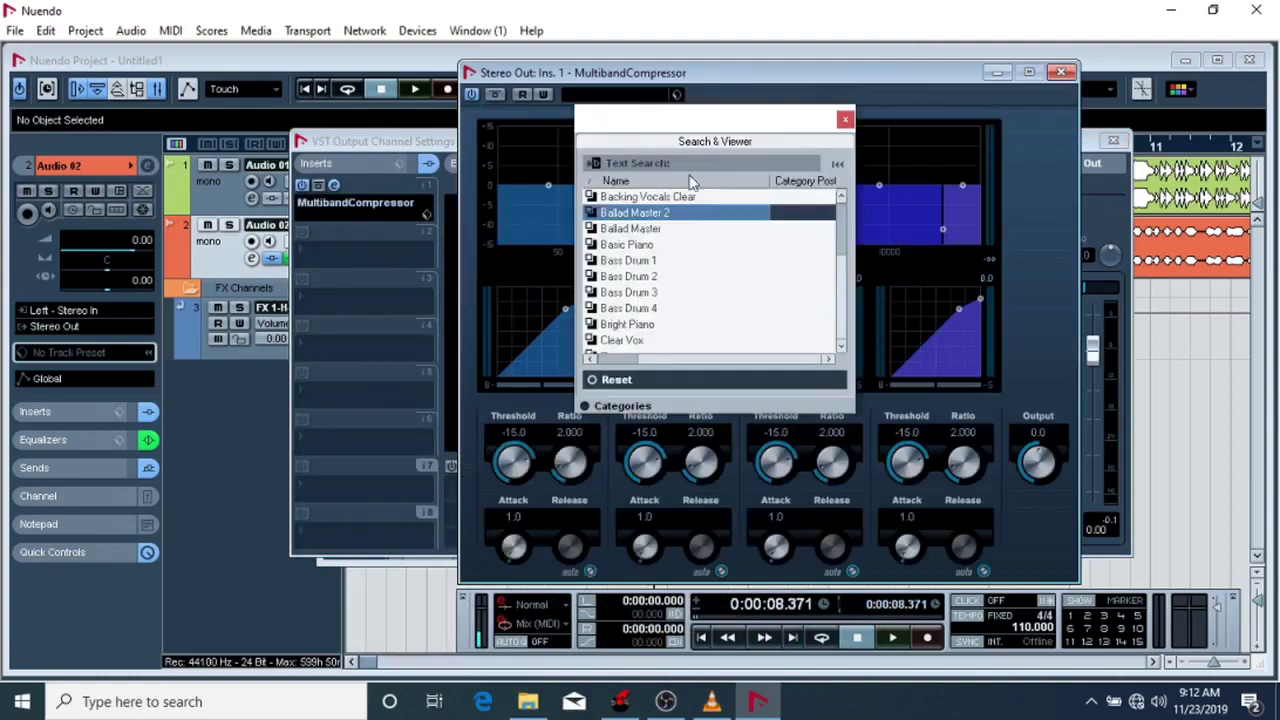
{"action": "double_click", "coordinate": [625, 224]}
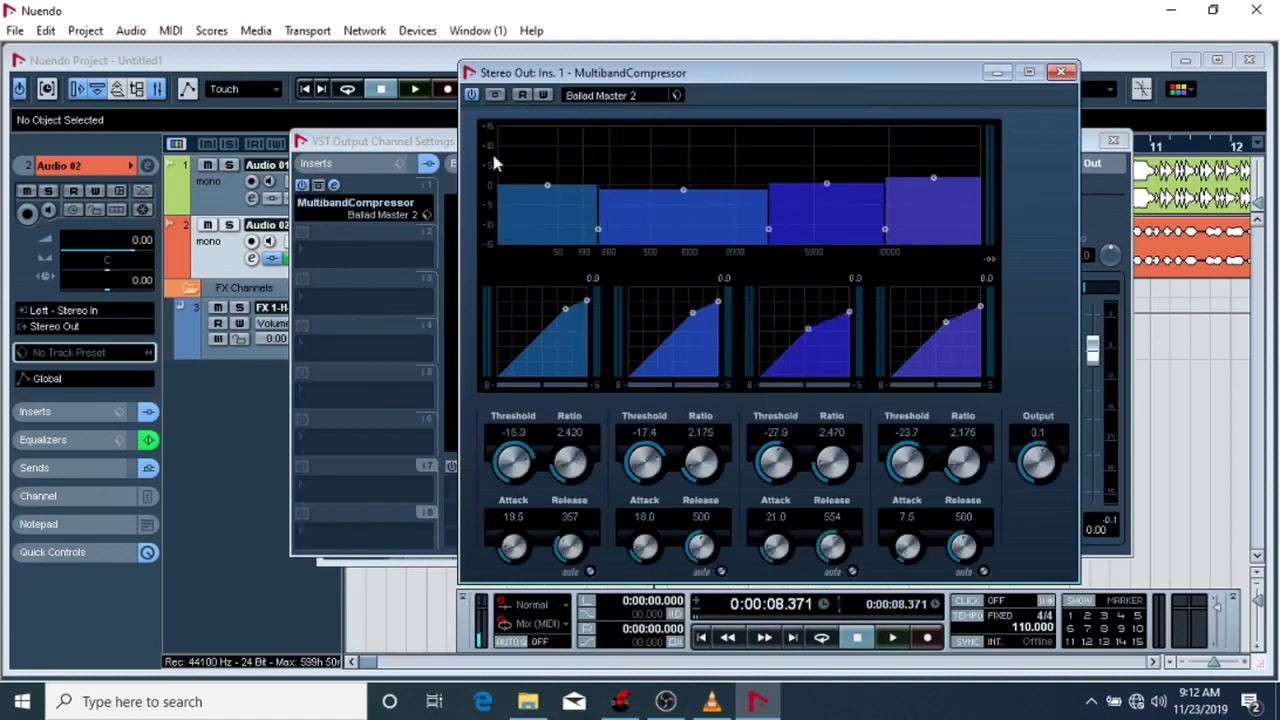
{"action": "left_click", "coordinate": [1061, 72]}
{"action": "left_click", "coordinate": [1106, 140]}
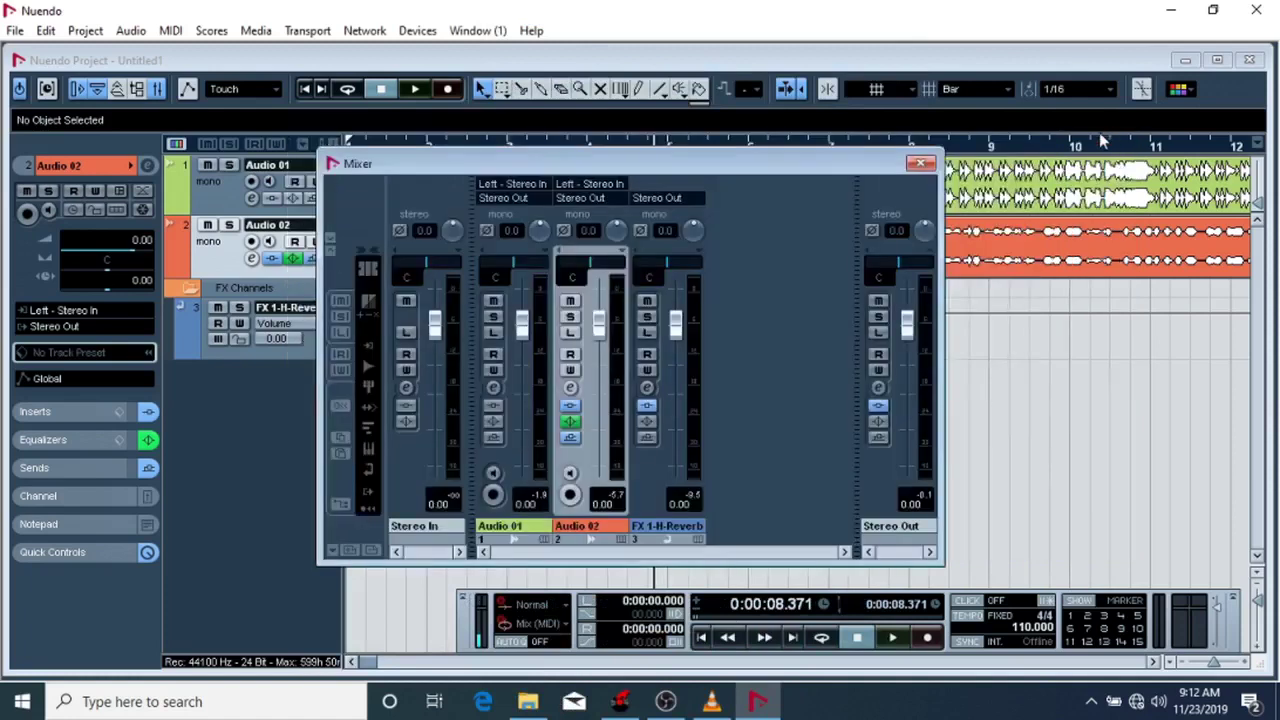
{"action": "left_click", "coordinate": [921, 162]}
Step: Maximize the project, audition the full mix of vocal and backing track, and stop playback
{"action": "double_click", "coordinate": [774, 60]}
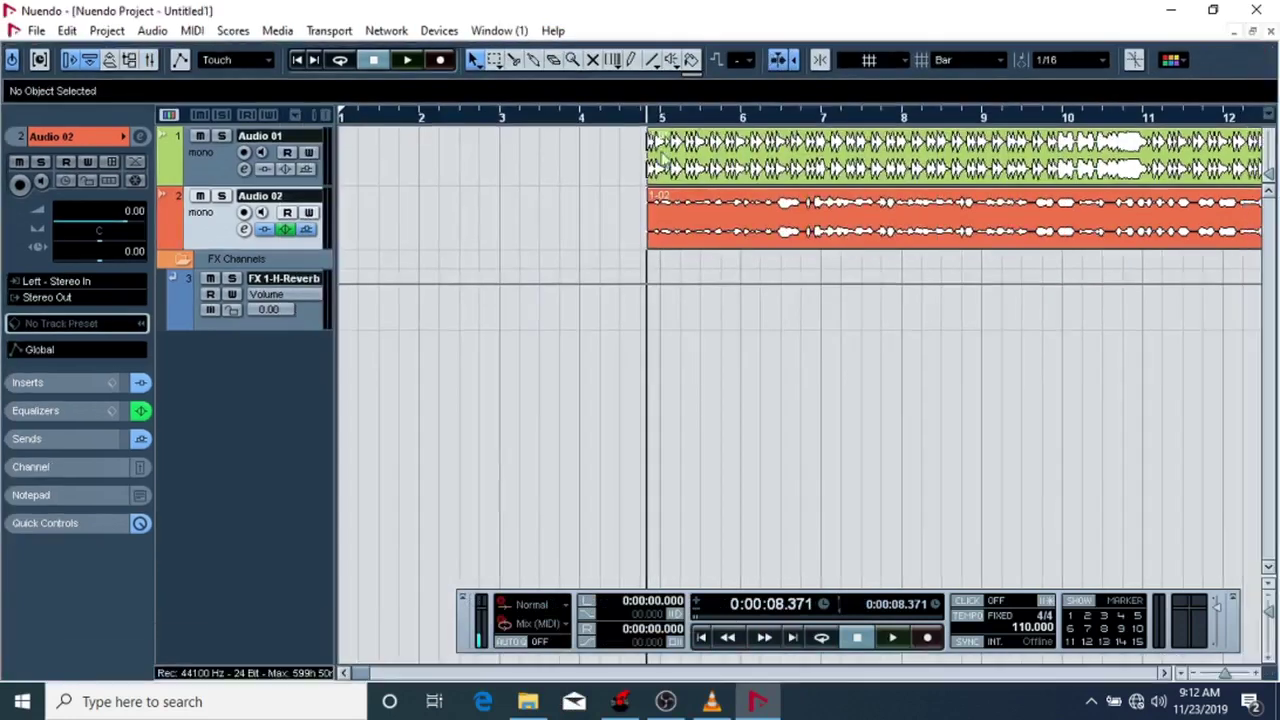
{"action": "key", "text": "space"}
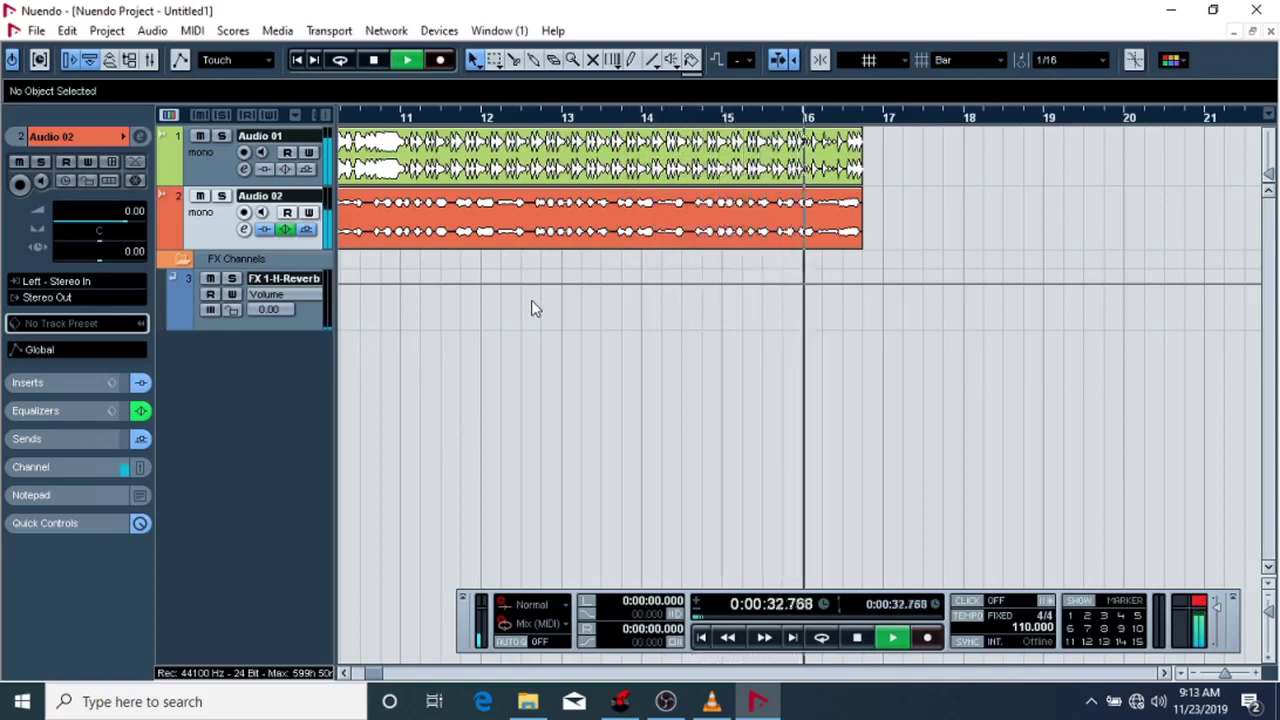
{"action": "key", "text": "space"}
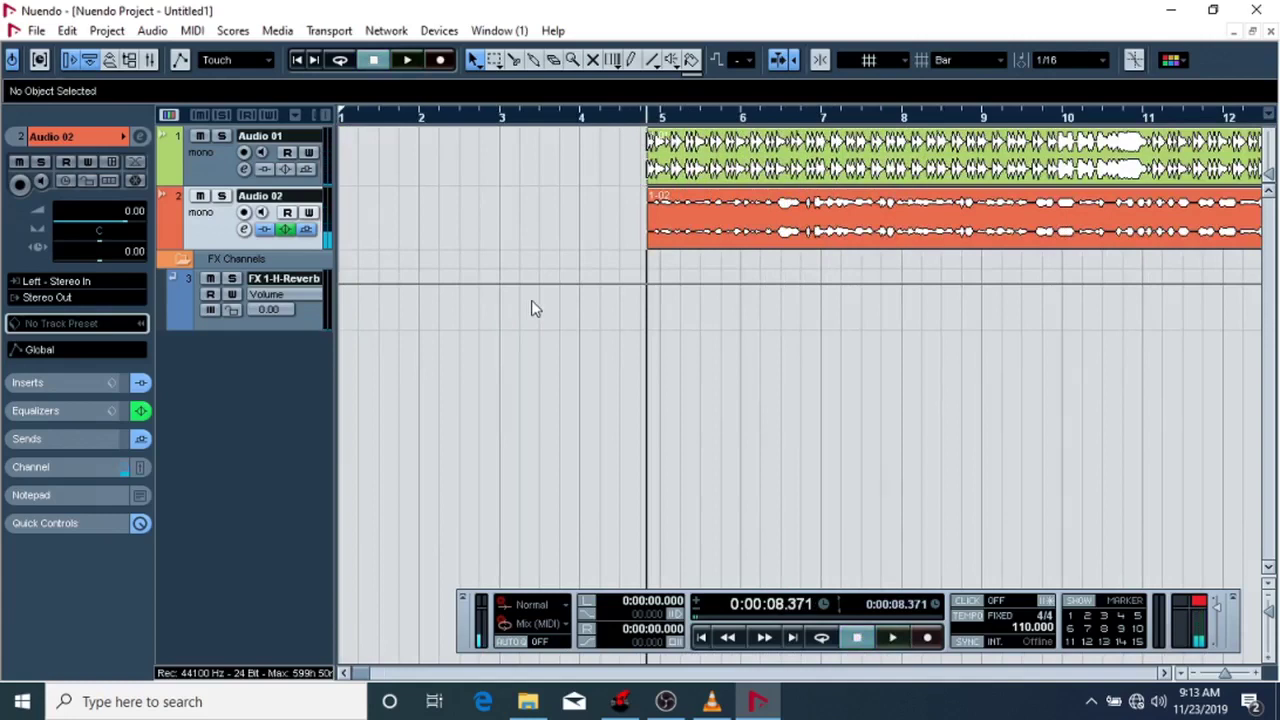
Step: Bypass the inserts, equalizers and sends of the Audio 02 vocal track
{"action": "left_click", "coordinate": [264, 229]}
{"action": "left_click", "coordinate": [285, 229]}
{"action": "left_click", "coordinate": [307, 230]}
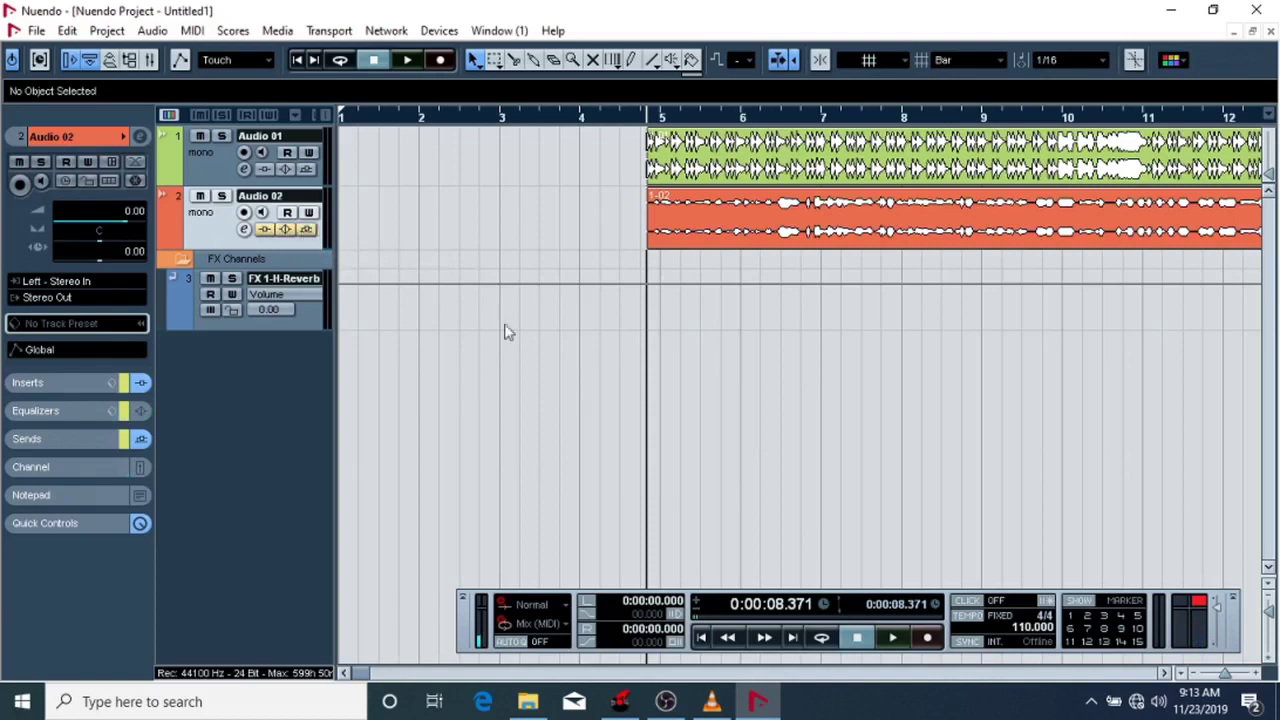